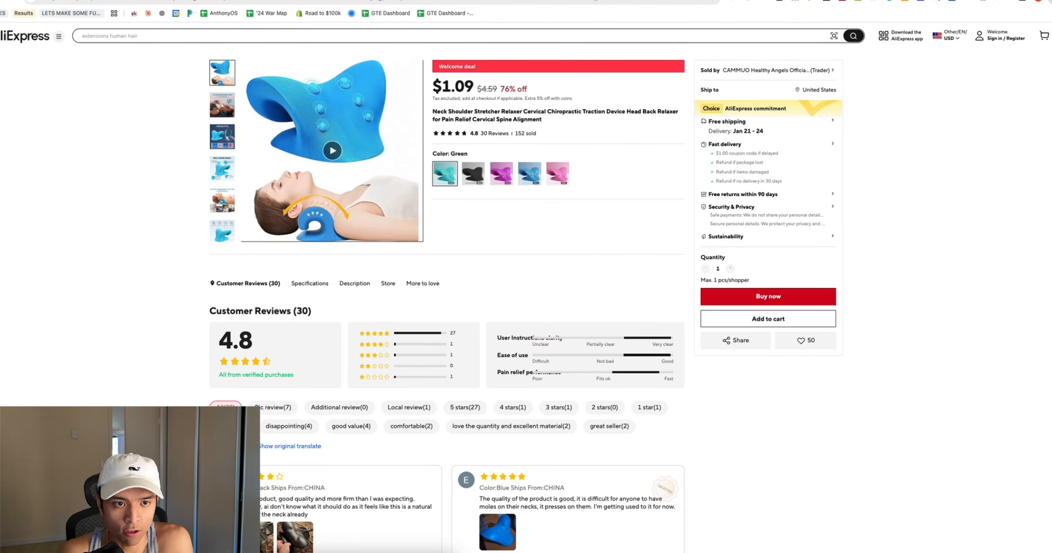
- Open ChatGPT in a new browser tab and bring up the saved "Converting Product Images" conversation
{"action": "left_click", "coordinate": [205, 0]}
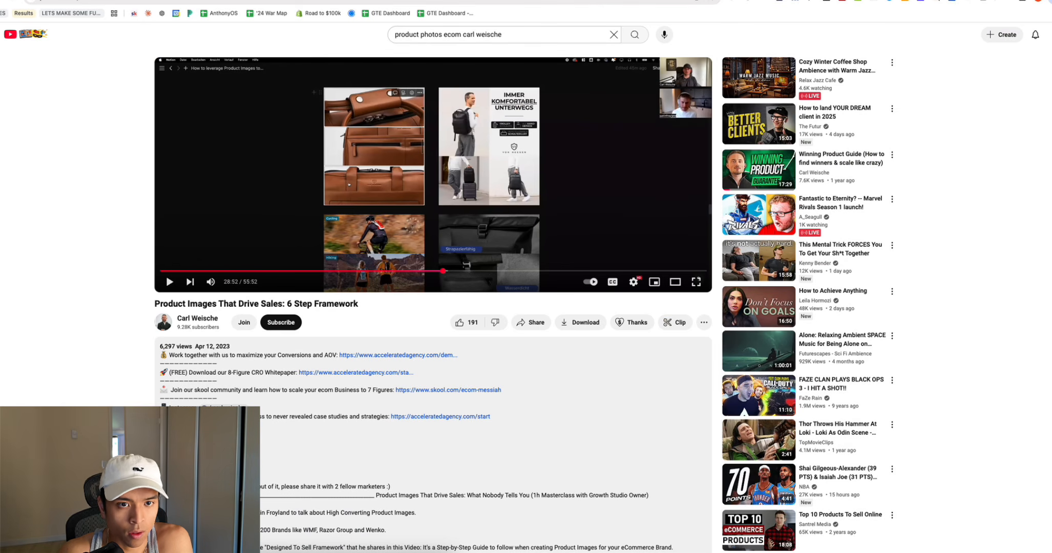
{"action": "key", "text": "super+t"}
{"action": "type", "text": "chat"}
{"action": "key", "text": "Return"}
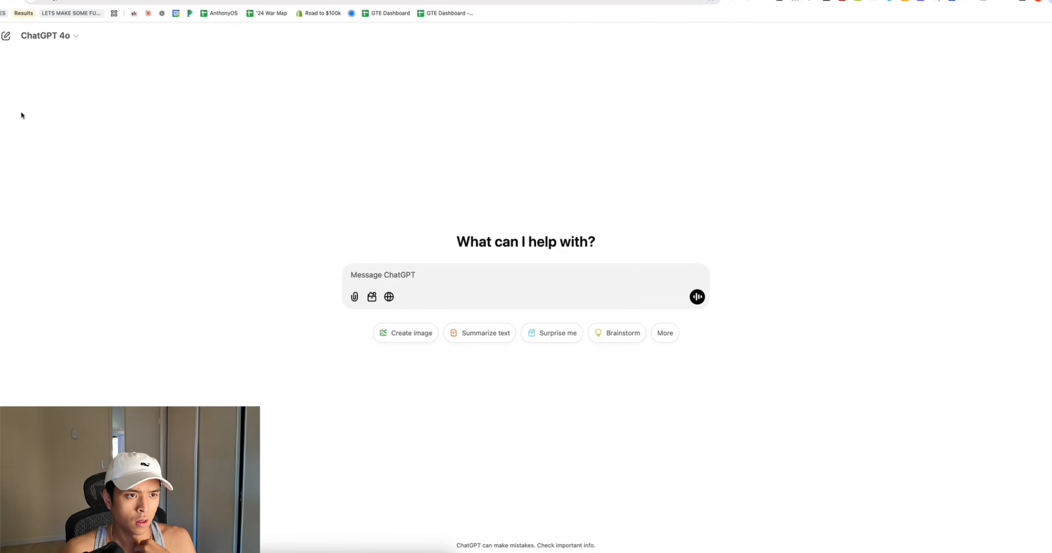
{"action": "left_click", "coordinate": [1, 36]}
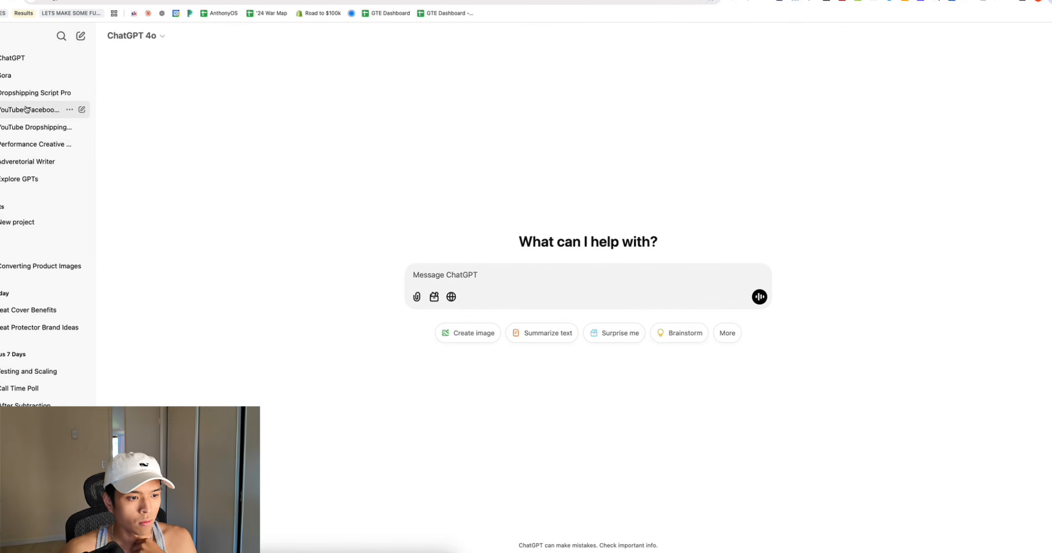
{"action": "left_click", "coordinate": [13, 267]}
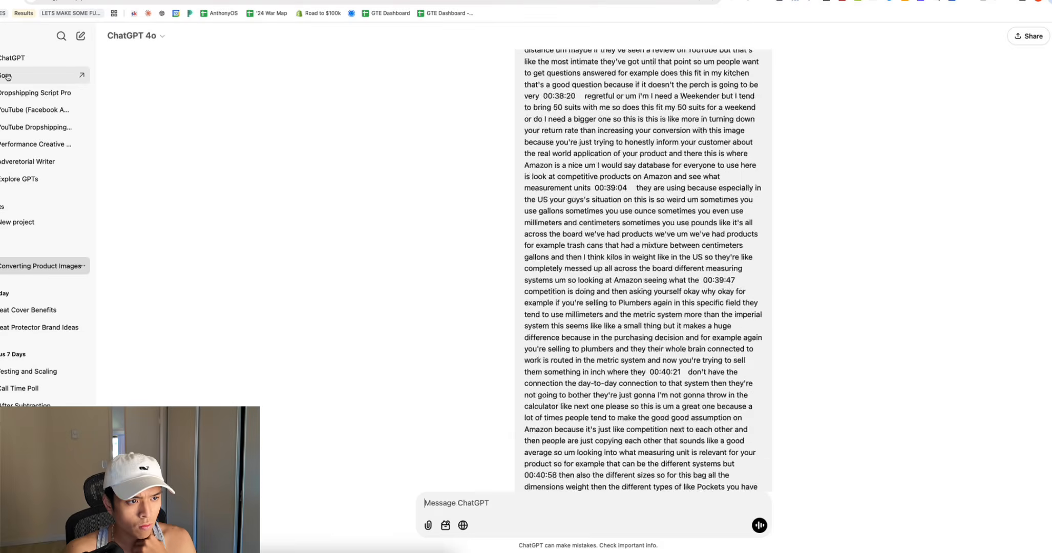
{"action": "left_click", "coordinate": [6, 76]}
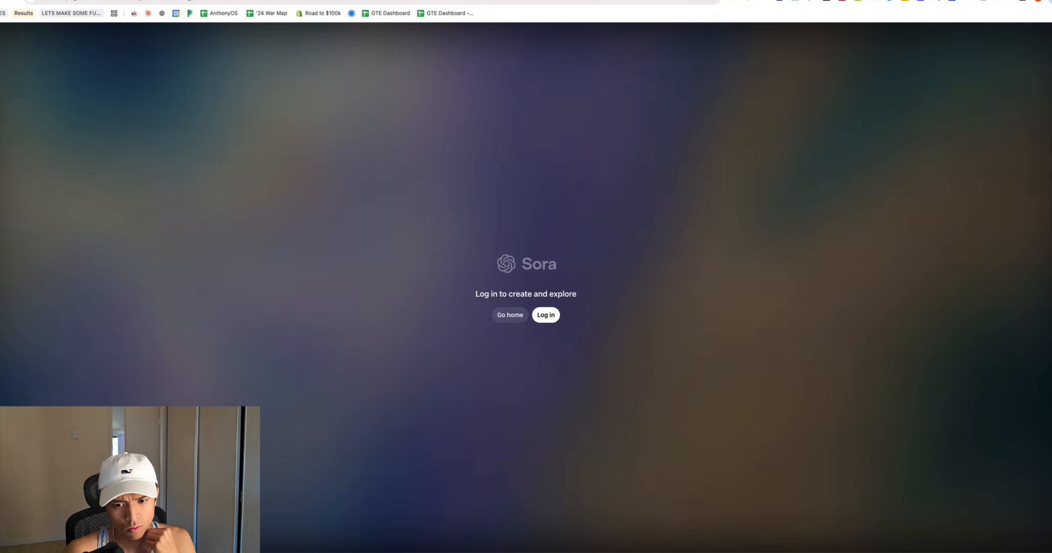
{"action": "key", "text": "super+w"}
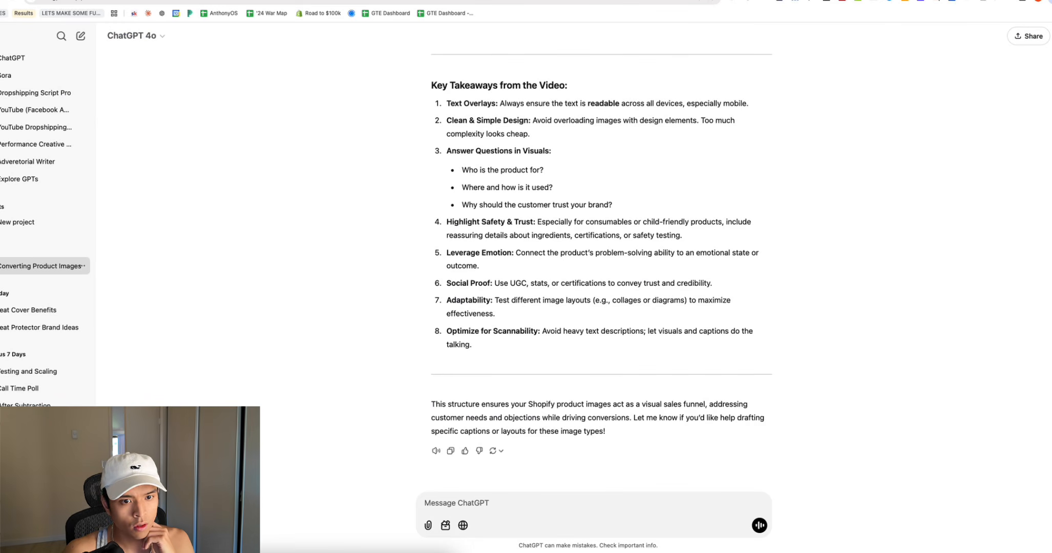
- Hide the conversation list and go to the "Title Image (Hero Image)" section of the ChatGPT response
{"action": "left_click", "coordinate": [0, 36]}
{"action": "scroll", "coordinate": [463, 173], "scroll_direction": "up", "scroll_amount": 17}
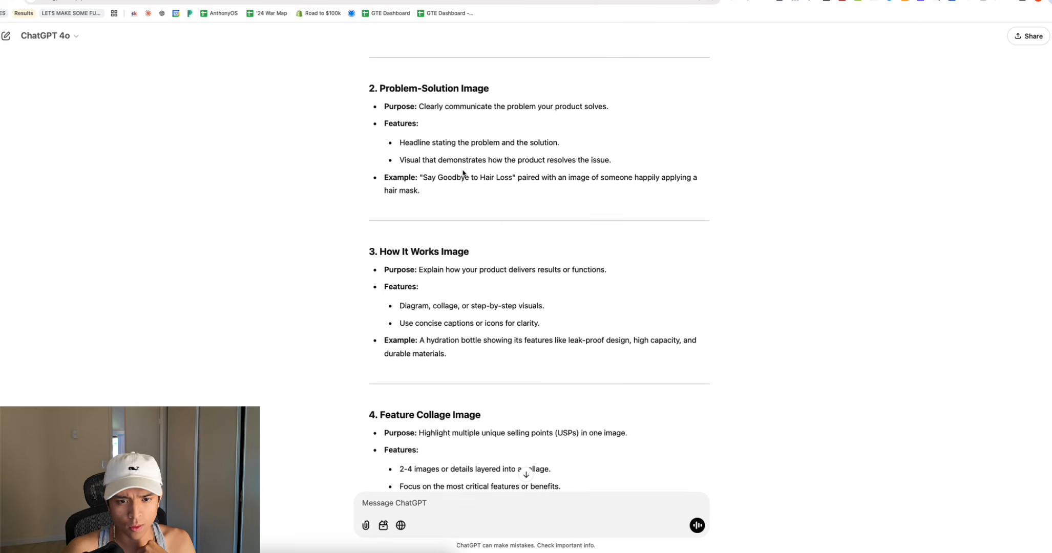
{"action": "scroll", "coordinate": [463, 173], "scroll_direction": "up", "scroll_amount": 4}
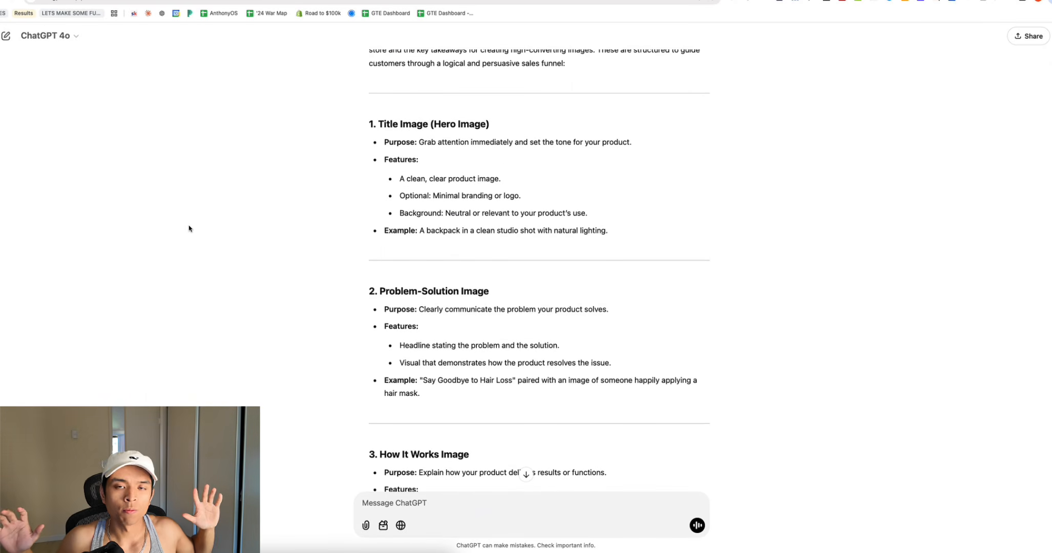
- Switch to the Canva design and rename it "God Tier Product Images"
{"action": "left_click", "coordinate": [170, 0]}
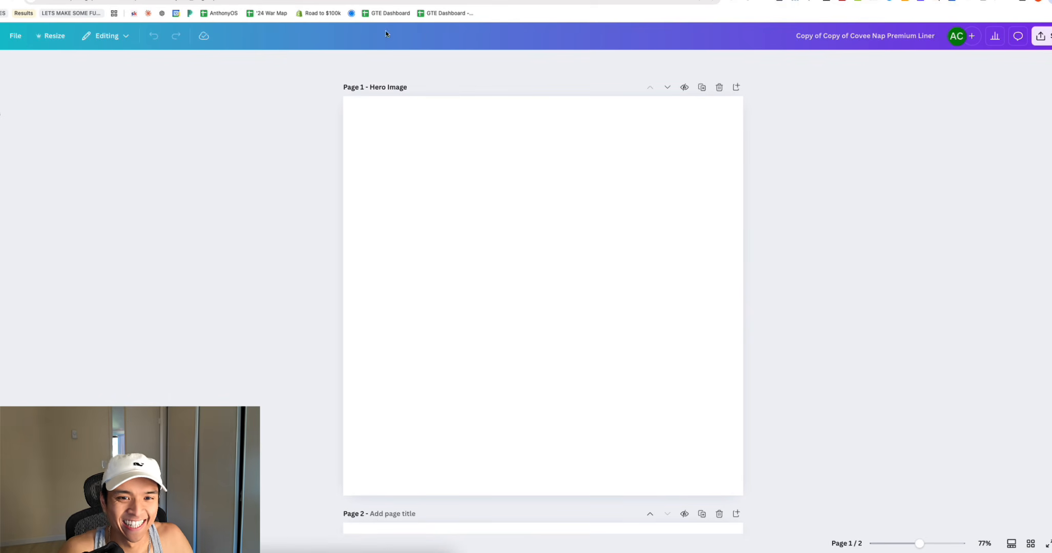
{"action": "left_click", "coordinate": [833, 42]}
{"action": "key", "text": "super+a"}
{"action": "type", "text": "God"}
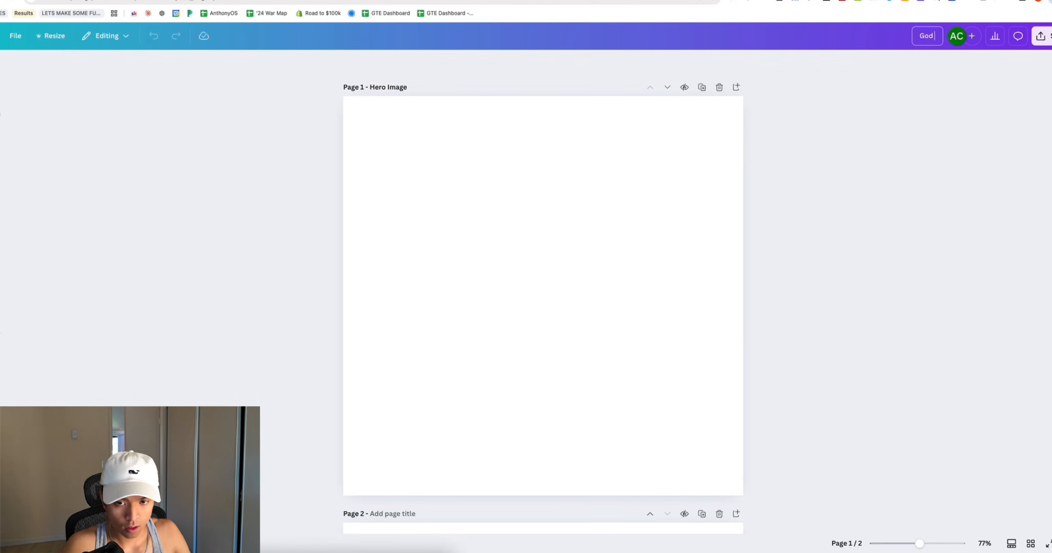
{"action": "type", "text": " Tier Product Images"}
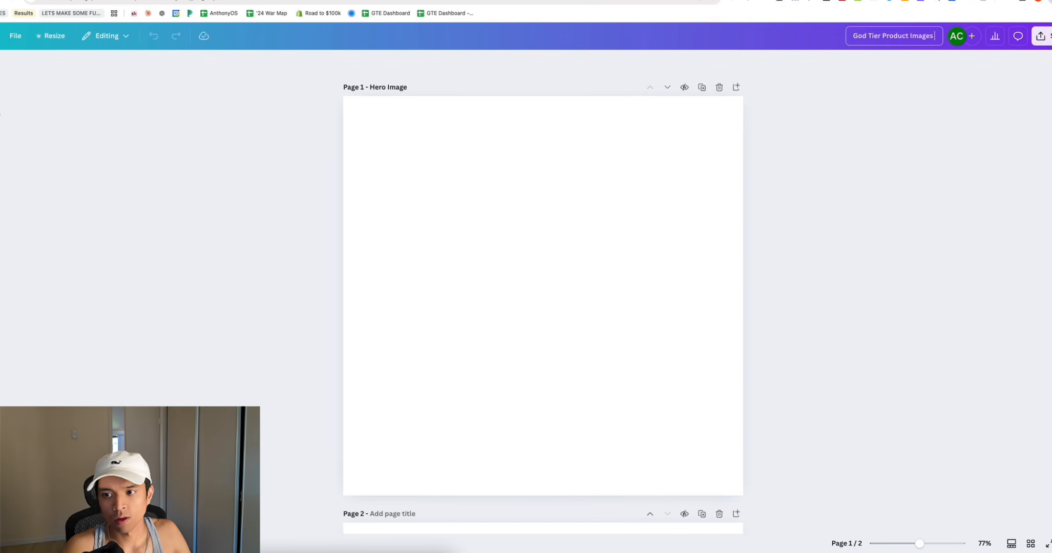
{"action": "left_click", "coordinate": [946, 234]}
- Return to ChatGPT and review the six product image types, from the title image to the size and material image
{"action": "left_click", "coordinate": [225, 0]}
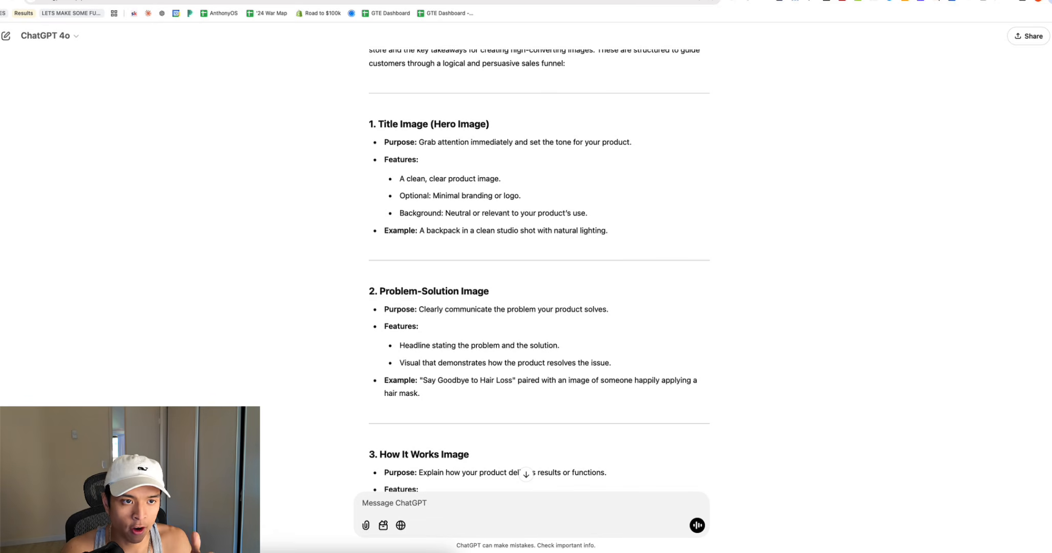
{"action": "left_click", "coordinate": [246, 0]}
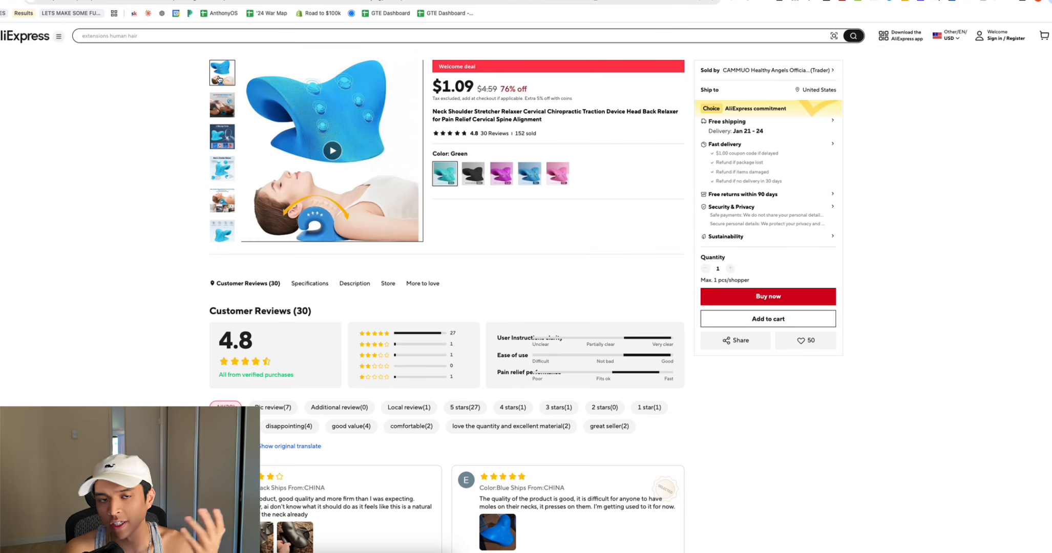
{"action": "left_click", "coordinate": [404, 1]}
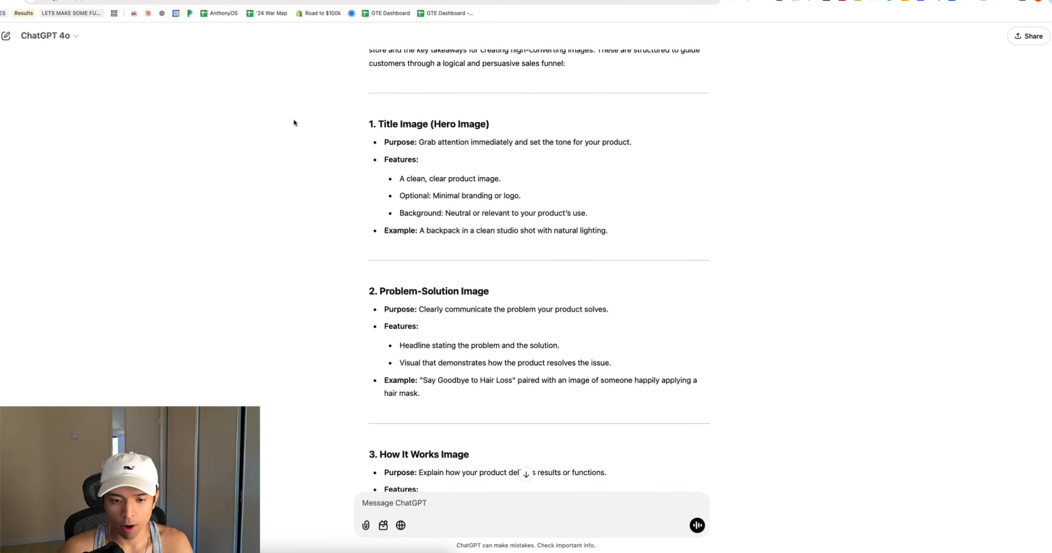
{"action": "scroll", "coordinate": [294, 122], "scroll_direction": "down", "scroll_amount": 2}
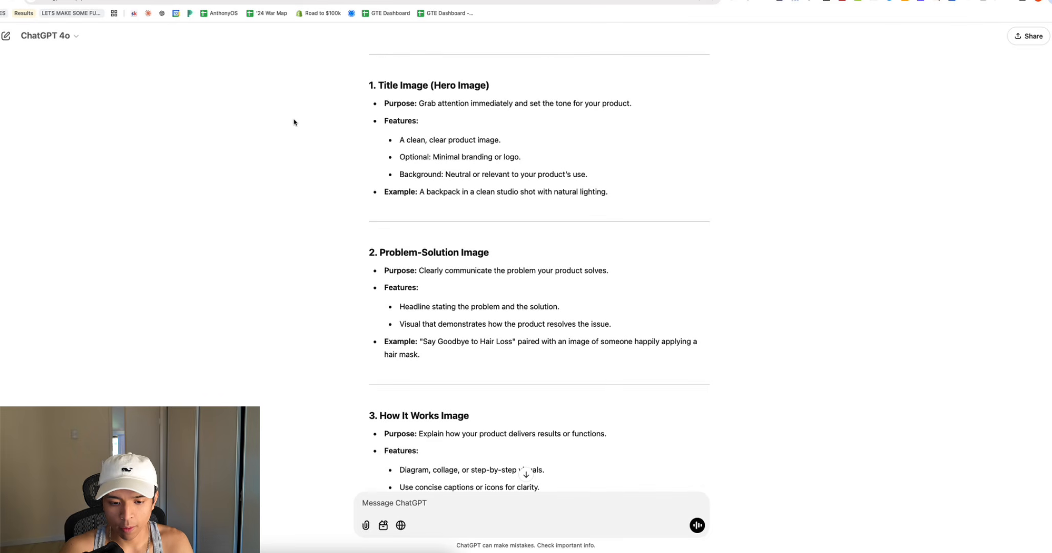
{"action": "scroll", "coordinate": [294, 122], "scroll_direction": "down", "scroll_amount": 5}
{"action": "scroll", "coordinate": [295, 128], "scroll_direction": "down", "scroll_amount": 4}
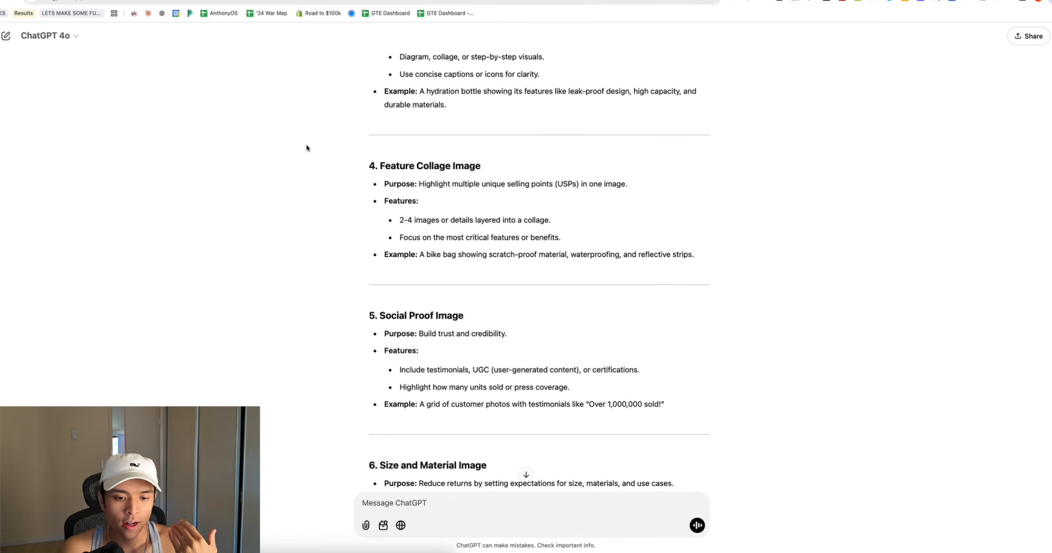
{"action": "scroll", "coordinate": [306, 148], "scroll_direction": "down", "scroll_amount": 5}
{"action": "scroll", "coordinate": [306, 148], "scroll_direction": "down", "scroll_amount": 1}
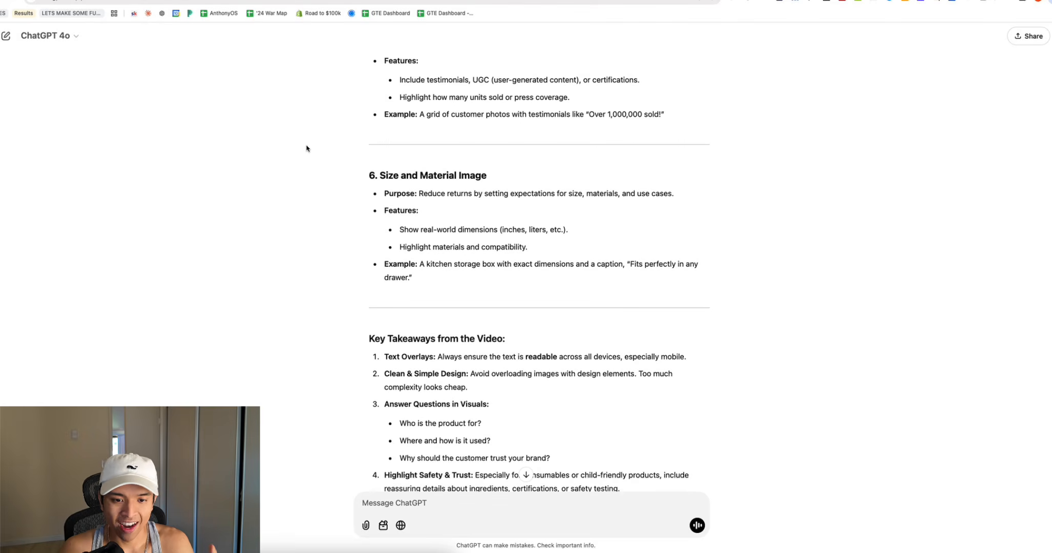
{"action": "scroll", "coordinate": [306, 148], "scroll_direction": "up", "scroll_amount": 4}
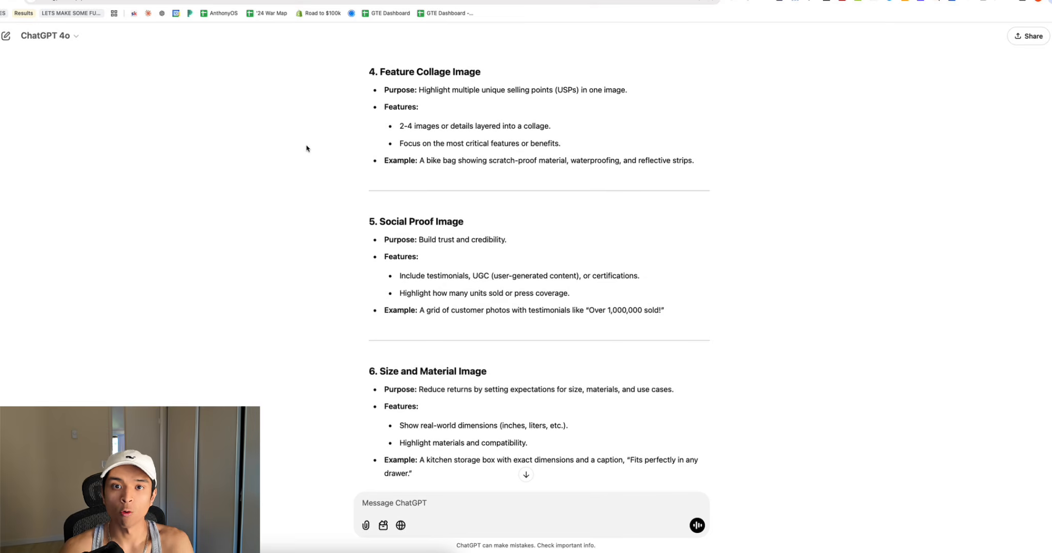
{"action": "scroll", "coordinate": [306, 148], "scroll_direction": "up", "scroll_amount": 10}
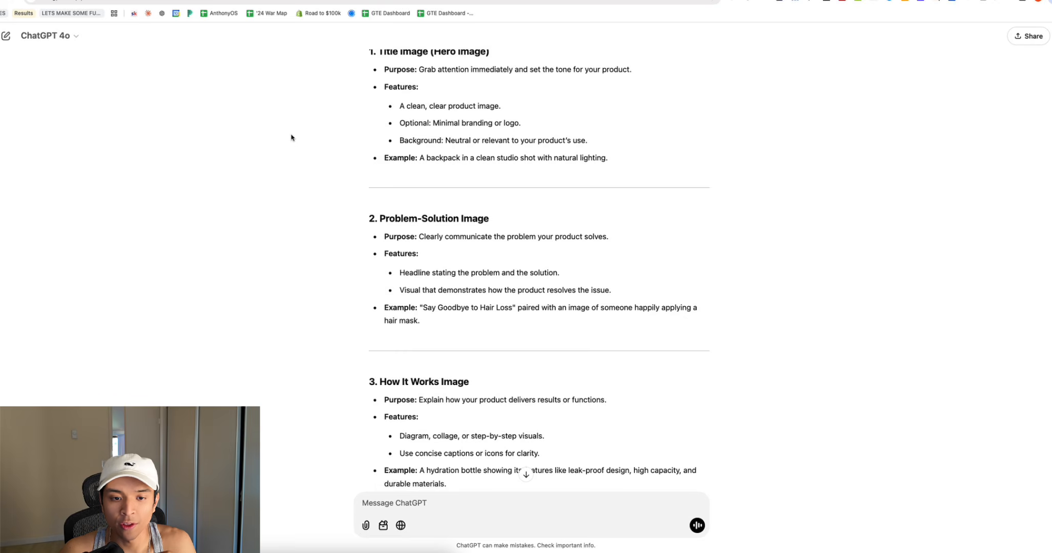
{"action": "scroll", "coordinate": [291, 138], "scroll_direction": "up", "scroll_amount": 1}
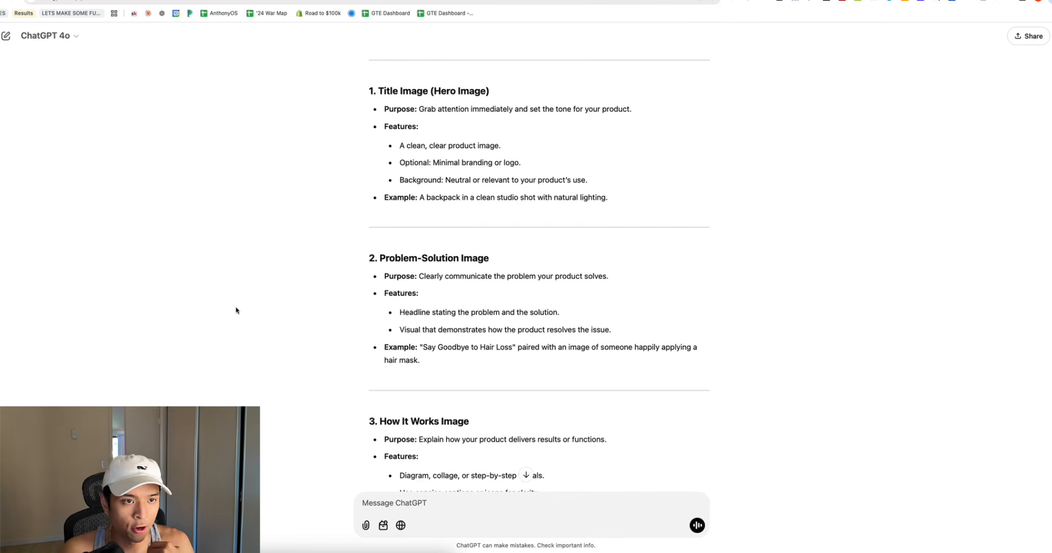
- Switch to the AliExpress neck stretcher listing and expand its specifications
{"action": "left_click", "coordinate": [389, 0]}
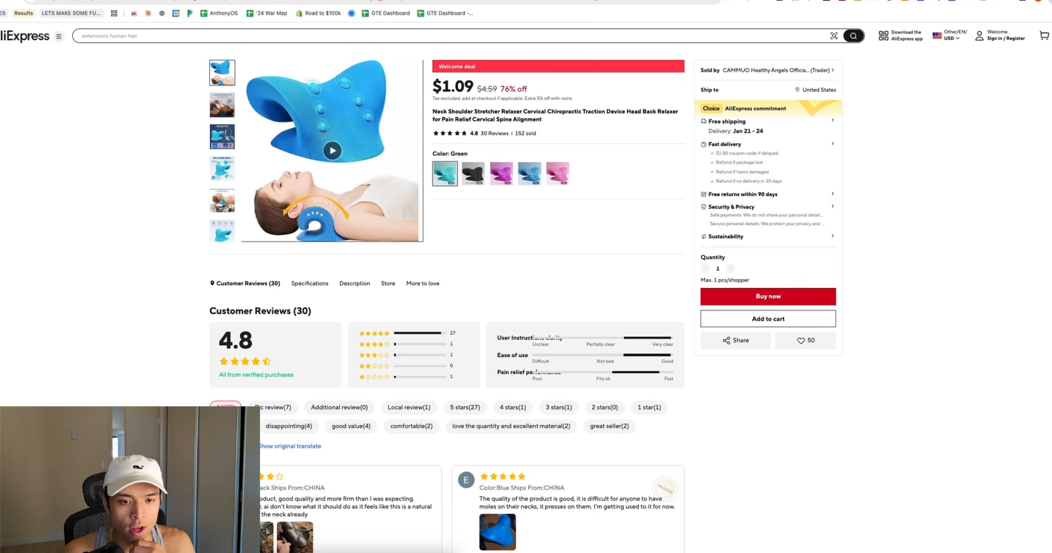
{"action": "scroll", "coordinate": [277, 232], "scroll_direction": "down", "scroll_amount": 8}
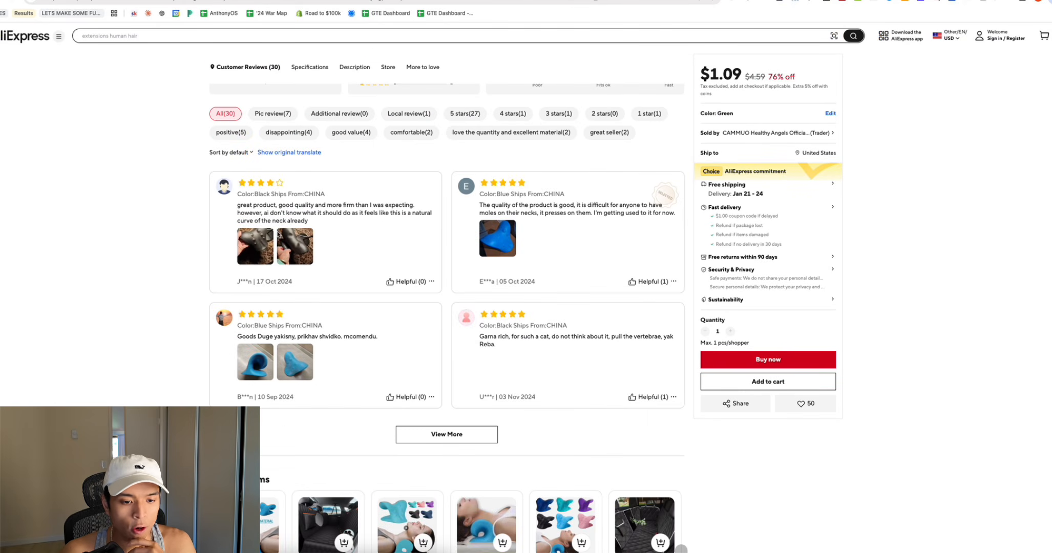
{"action": "scroll", "coordinate": [277, 231], "scroll_direction": "down", "scroll_amount": 3}
{"action": "scroll", "coordinate": [456, 205], "scroll_direction": "down", "scroll_amount": 5}
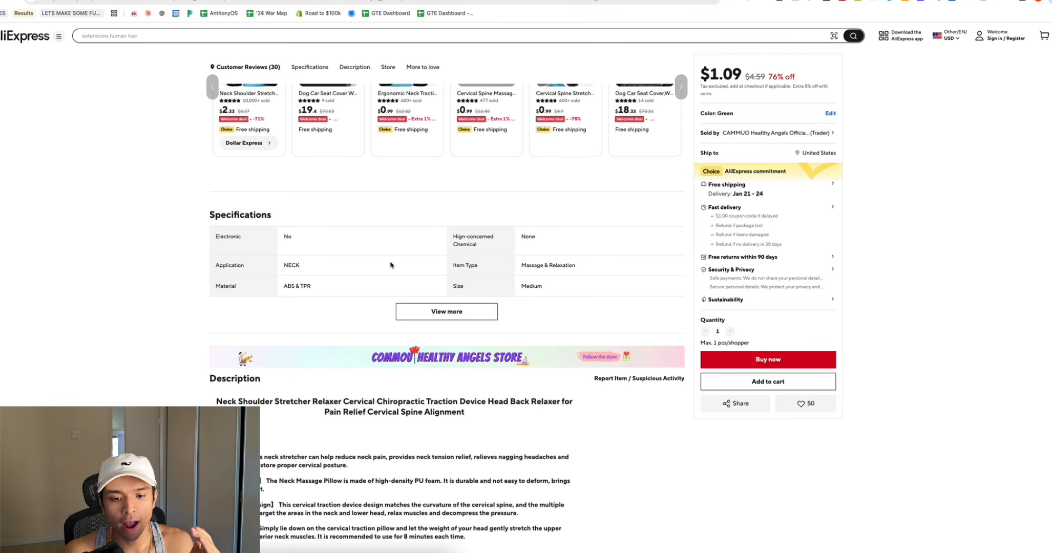
{"action": "scroll", "coordinate": [390, 240], "scroll_direction": "down", "scroll_amount": 5}
{"action": "scroll", "coordinate": [396, 222], "scroll_direction": "up", "scroll_amount": 4}
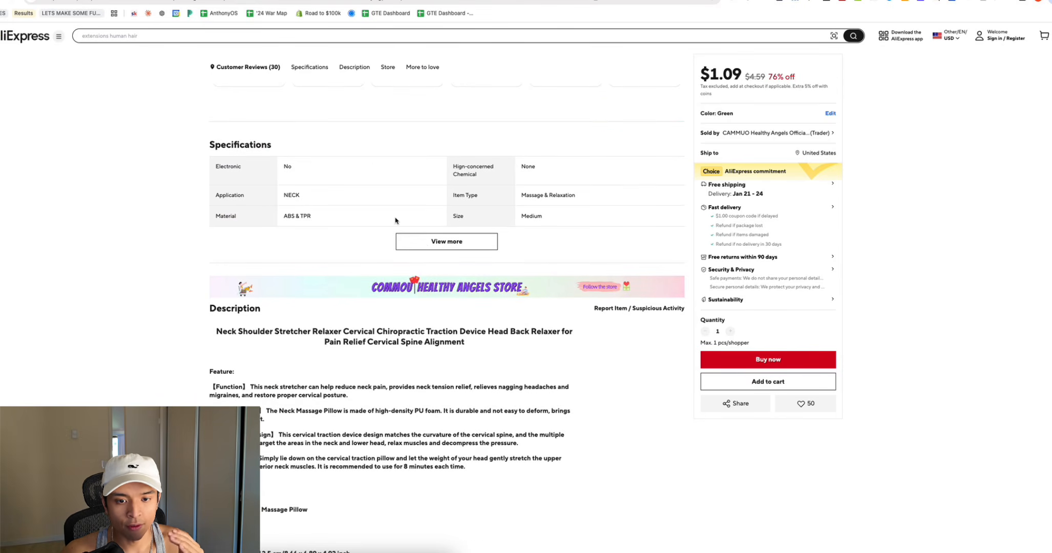
{"action": "left_click", "coordinate": [429, 245]}
- Save the description image of the woman lying on the blue neck stretcher to the computer
{"action": "scroll", "coordinate": [429, 245], "scroll_direction": "down", "scroll_amount": 5}
{"action": "scroll", "coordinate": [429, 245], "scroll_direction": "down", "scroll_amount": 10}
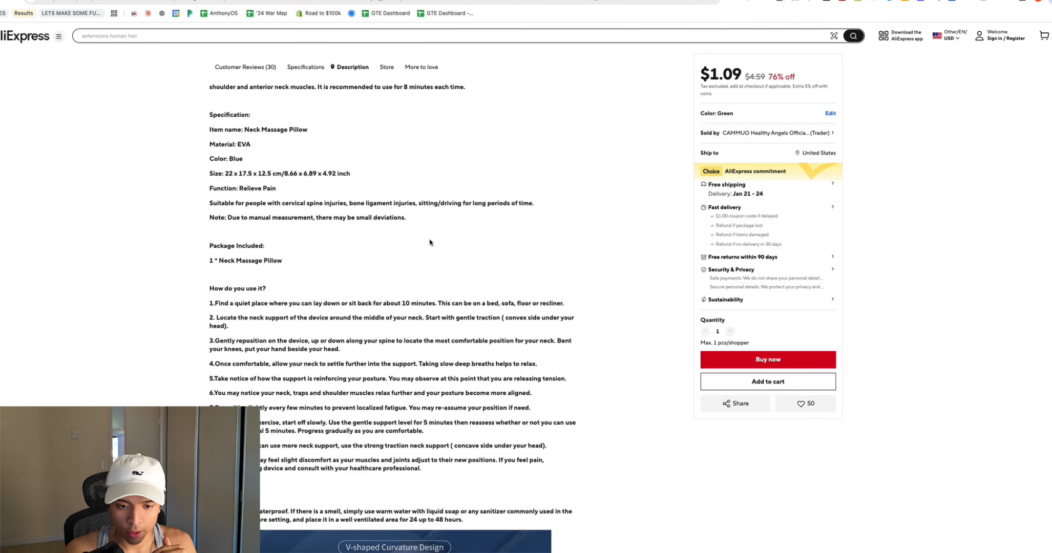
{"action": "scroll", "coordinate": [430, 243], "scroll_direction": "down", "scroll_amount": 4}
{"action": "right_click", "coordinate": [462, 241]}
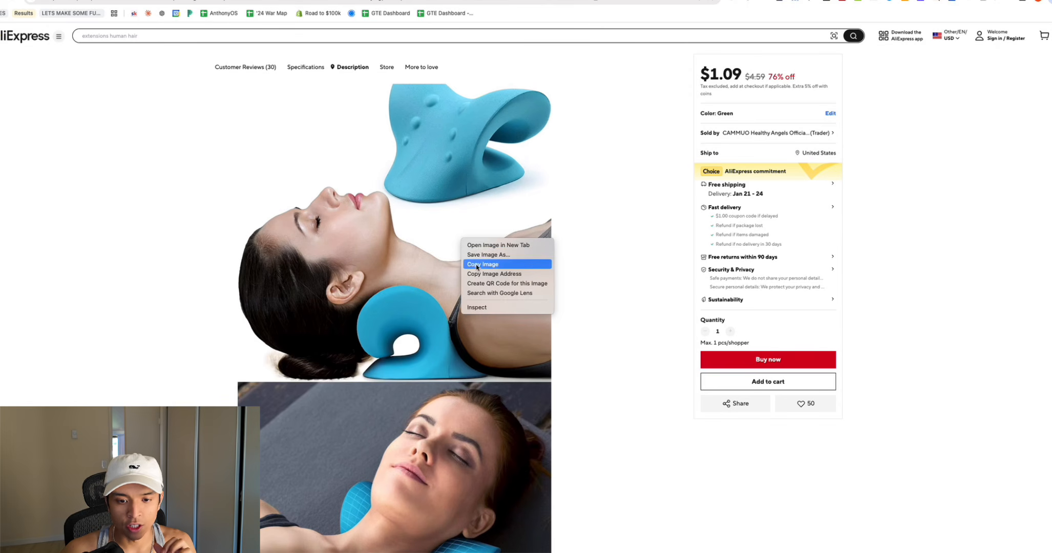
{"action": "left_click", "coordinate": [499, 255]}
{"action": "key", "text": "Return"}
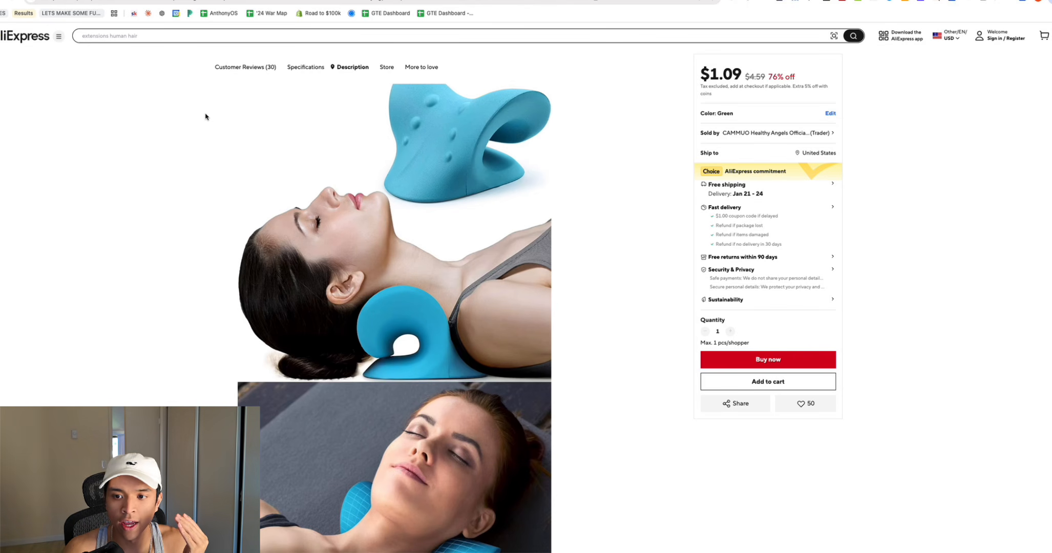
- Switch to the Canva design and place the saved neck stretcher image from Finder on the Hero Image page
{"action": "left_click", "coordinate": [261, 0]}
{"action": "left_click", "coordinate": [297, 552]}
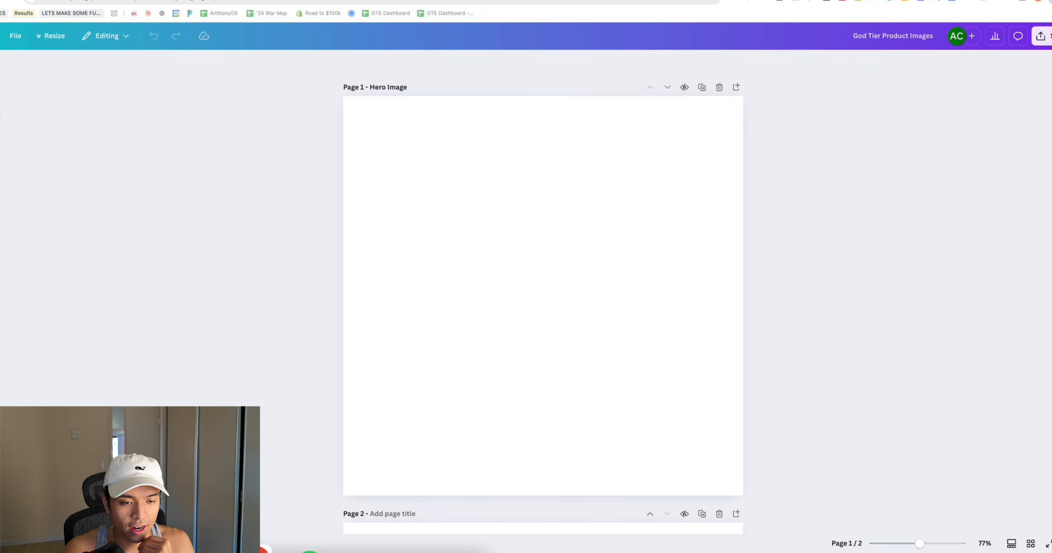
{"action": "left_click_drag", "start_coordinate": [271, 67], "coordinate": [0, 59]}
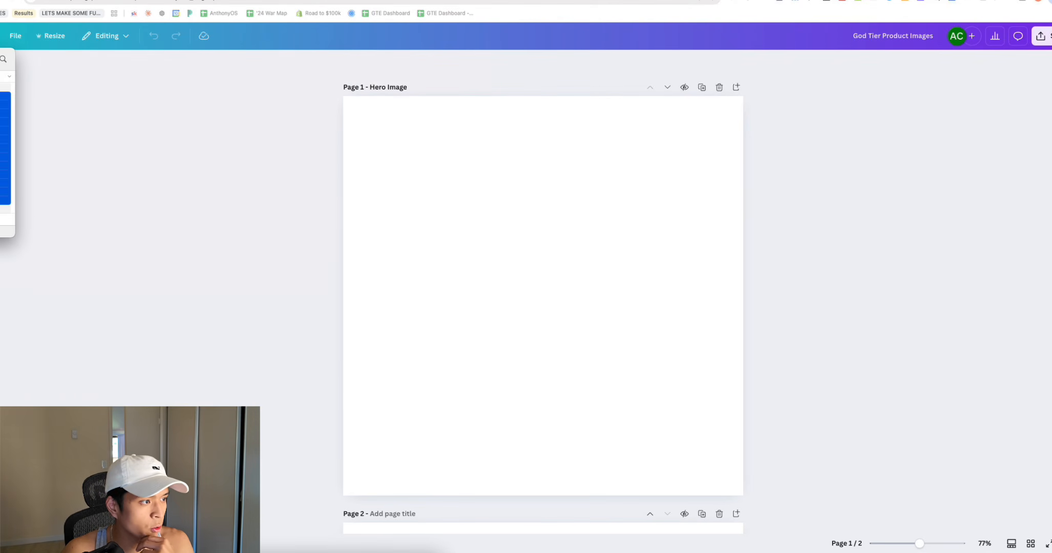
{"action": "scroll", "coordinate": [0, 148], "scroll_direction": "up", "scroll_amount": 10}
{"action": "left_click", "coordinate": [0, 89]}
{"action": "left_click", "coordinate": [0, 115]}
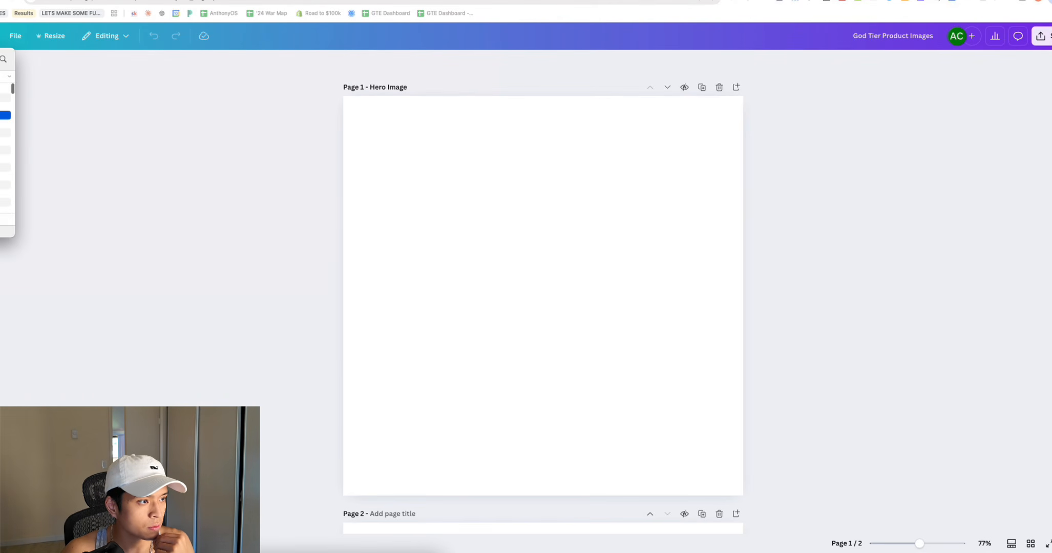
{"action": "left_click_drag", "start_coordinate": [0, 90], "coordinate": [181, 187]}
- Align the neck stretcher image with the page's lower-right corner and enlarge it to fill the Hero Image page
{"action": "left_click_drag", "start_coordinate": [522, 238], "coordinate": [599, 315]}
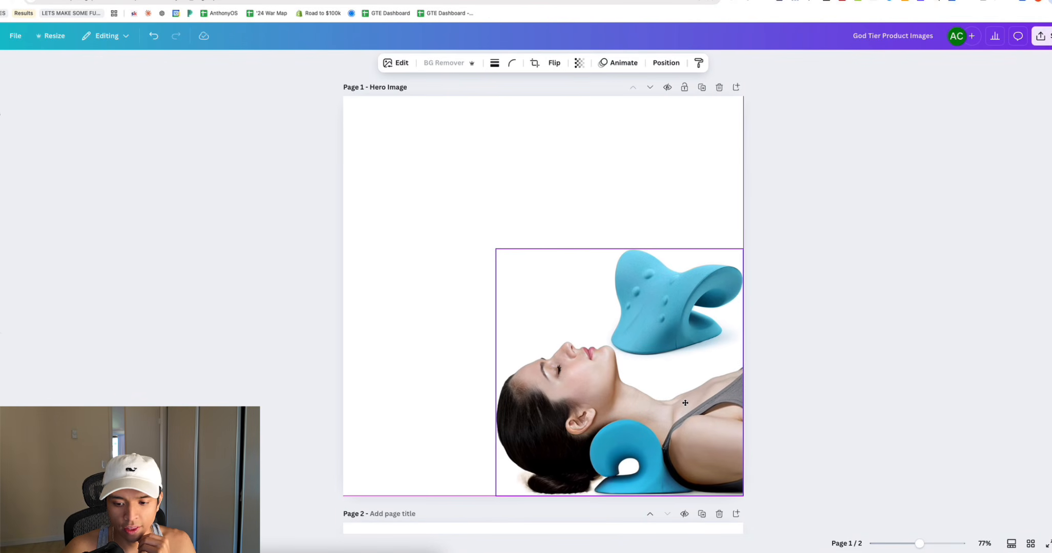
{"action": "left_click_drag", "start_coordinate": [496, 248], "coordinate": [294, 151]}
{"action": "left_click", "coordinate": [824, 300]}
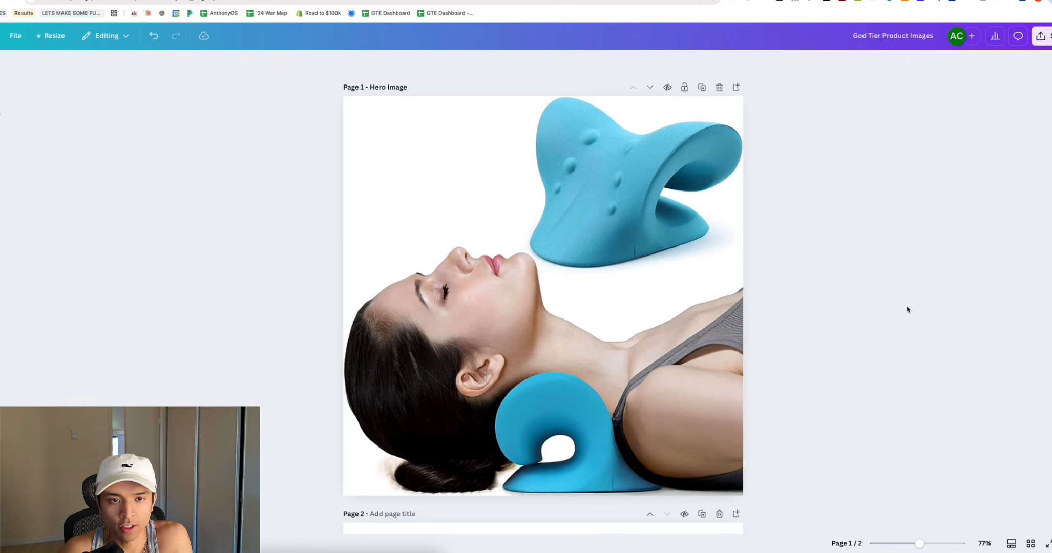
{"action": "scroll", "coordinate": [906, 308], "scroll_direction": "down", "scroll_amount": 1}
{"action": "scroll", "coordinate": [903, 306], "scroll_direction": "up", "scroll_amount": 1}
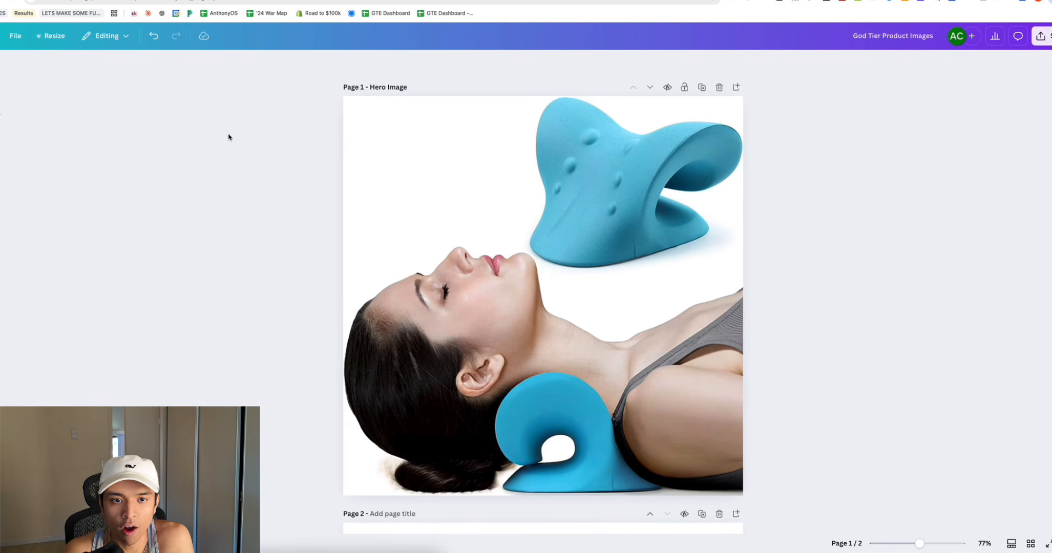
- Check the product image guidelines in ChatGPT and return to the Canva design
{"action": "key", "text": "ctrl+shift+Tab"}
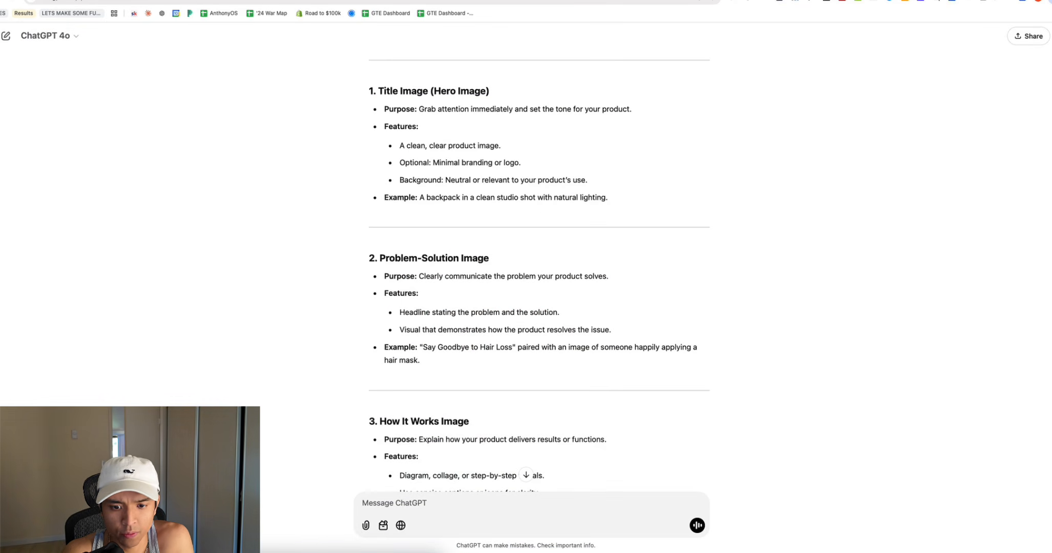
{"action": "left_click", "coordinate": [256, 1]}
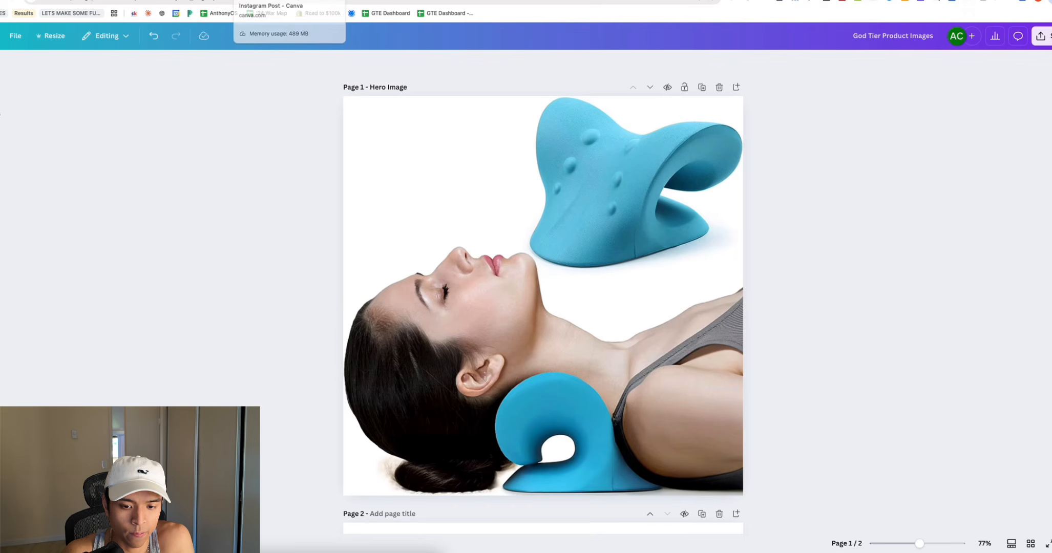
- Title page 2 "Problem-Solution Image"
{"action": "left_click", "coordinate": [390, 531]}
{"action": "left_click", "coordinate": [385, 218]}
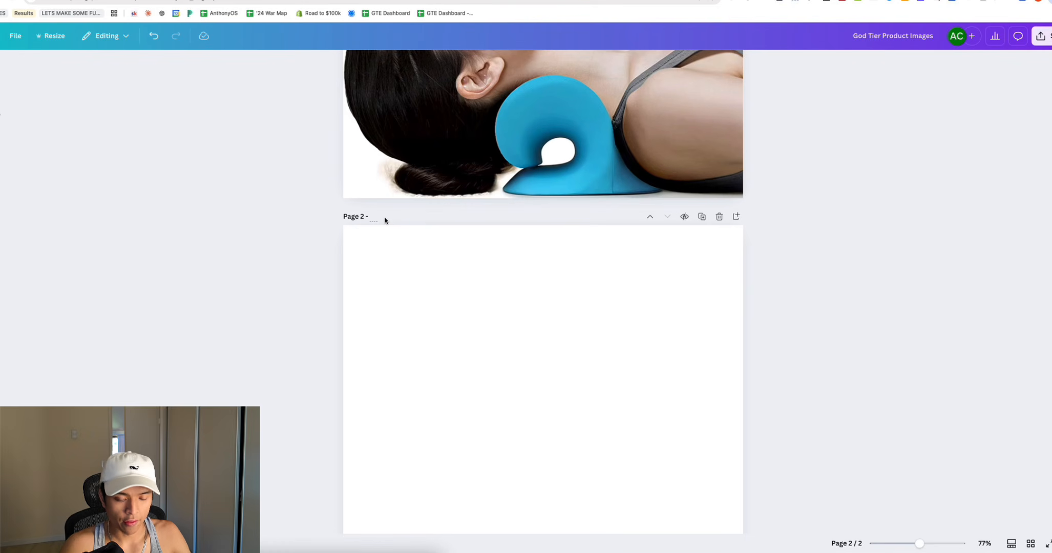
{"action": "type", "text": "Product"}
{"action": "key", "text": "BackSpace"}
{"action": "key", "text": "BackSpace"}
{"action": "key", "text": "BackSpace"}
{"action": "key", "text": "BackSpace"}
{"action": "type", "text": "blem"}
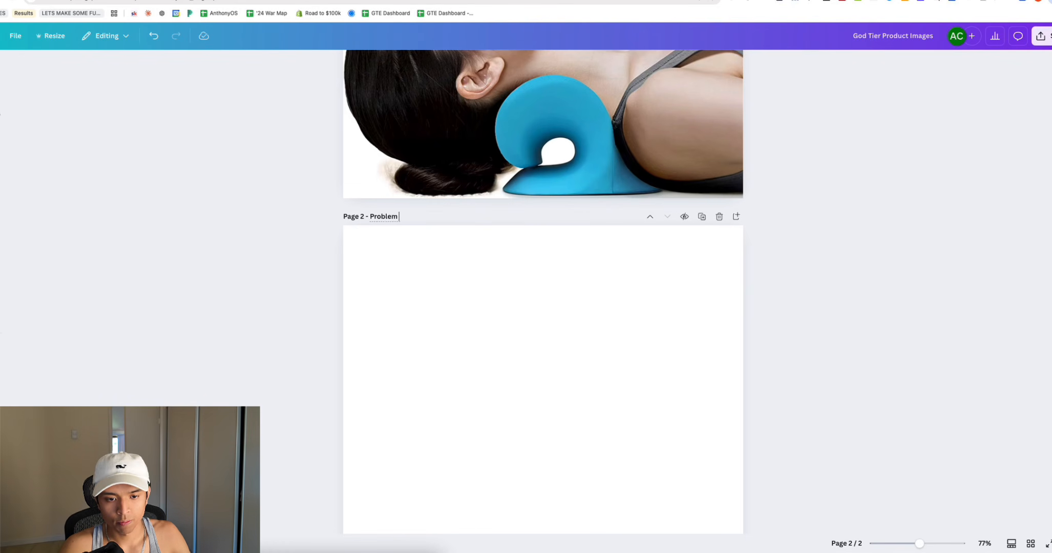
{"action": "type", "text": "-Solution Image"}
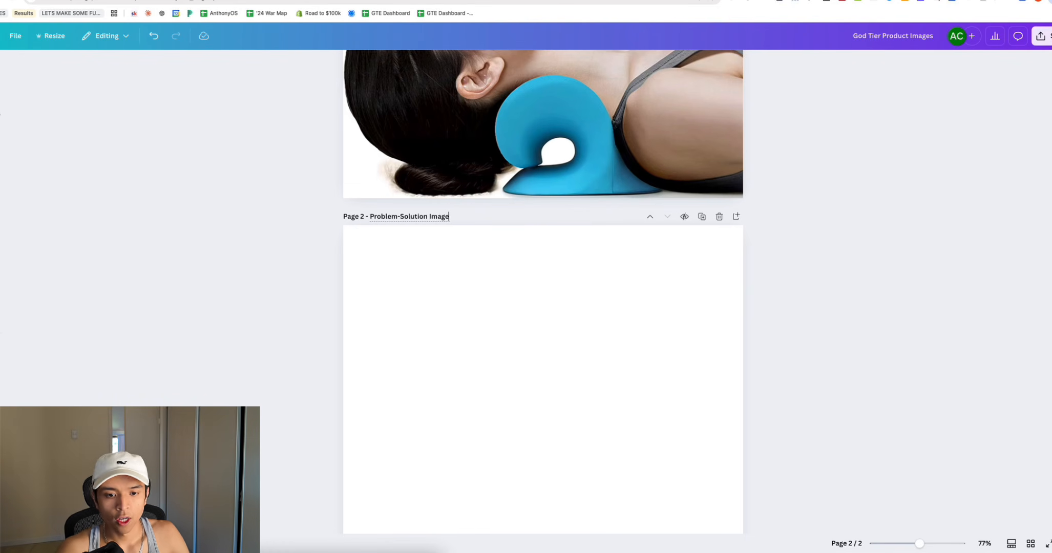
{"action": "left_click", "coordinate": [155, 307]}
{"action": "scroll", "coordinate": [578, 323], "scroll_direction": "down", "scroll_amount": 3}
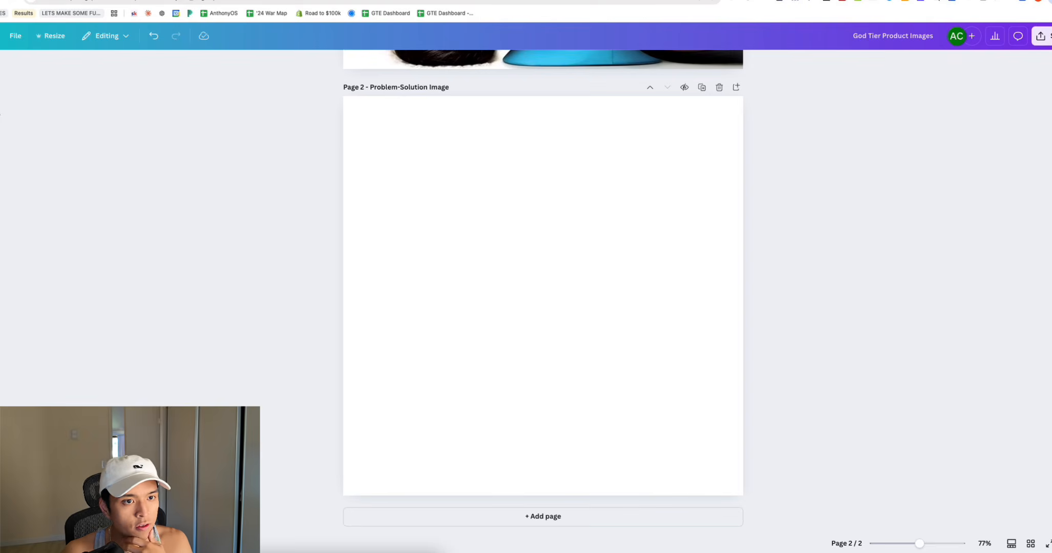
- Switch to the AliExpress listing and save the description photo of the woman lying on the blue neck stretcher to Downloads
{"action": "left_click", "coordinate": [238, 1]}
{"action": "scroll", "coordinate": [289, 286], "scroll_direction": "down", "scroll_amount": 5}
{"action": "right_click", "coordinate": [330, 267]}
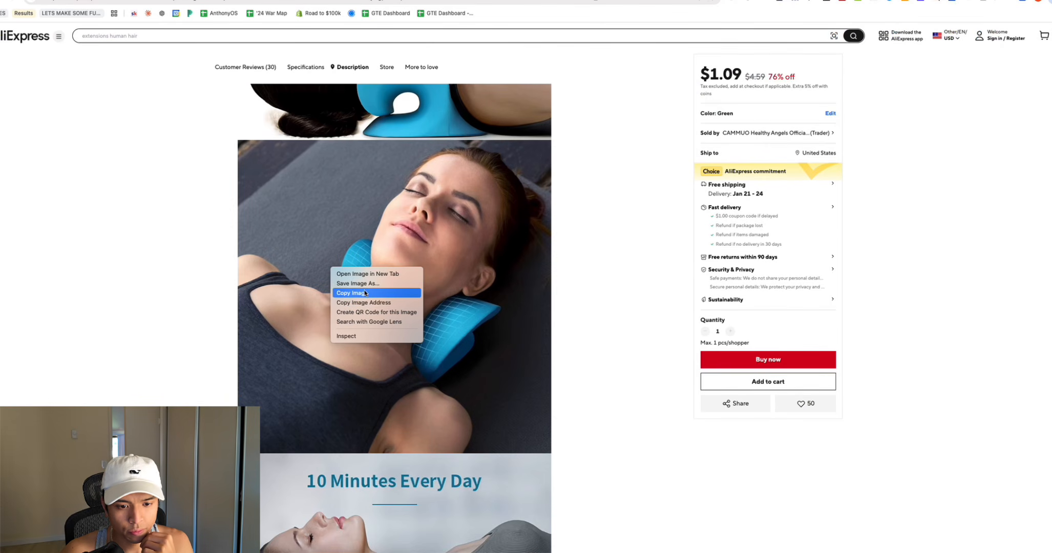
{"action": "left_click", "coordinate": [215, 264]}
{"action": "right_click", "coordinate": [460, 250]}
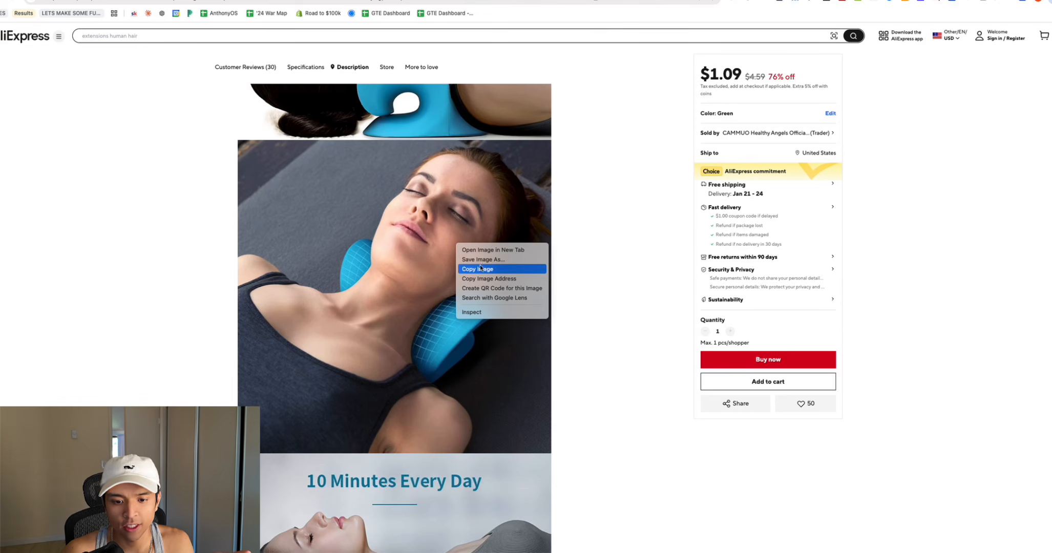
{"action": "left_click", "coordinate": [336, 250]}
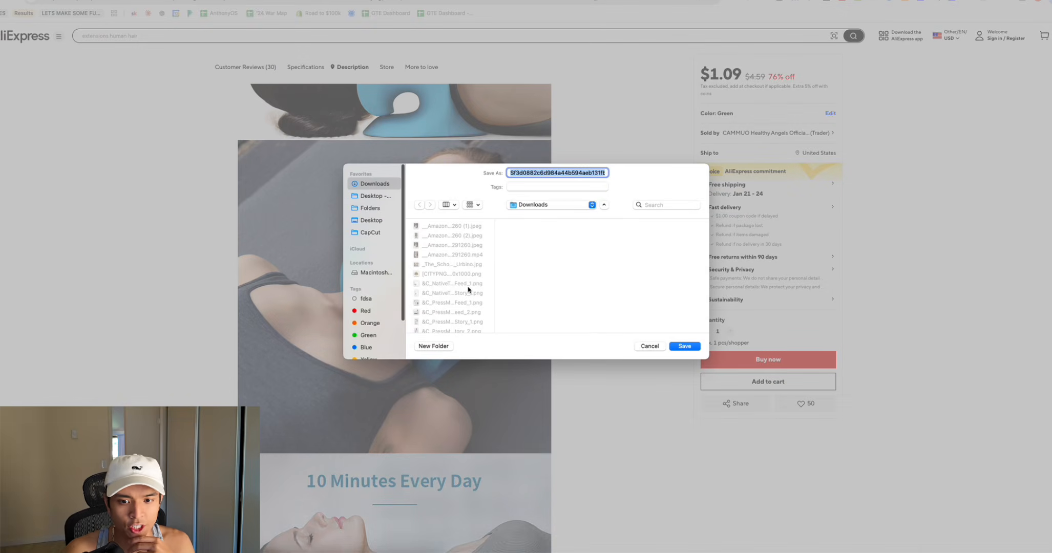
{"action": "key", "text": "Return"}
- Return to the Canva design, place the saved photo on the Problem-Solution Image page and enlarge it to fill the page
{"action": "left_click", "coordinate": [833, 1]}
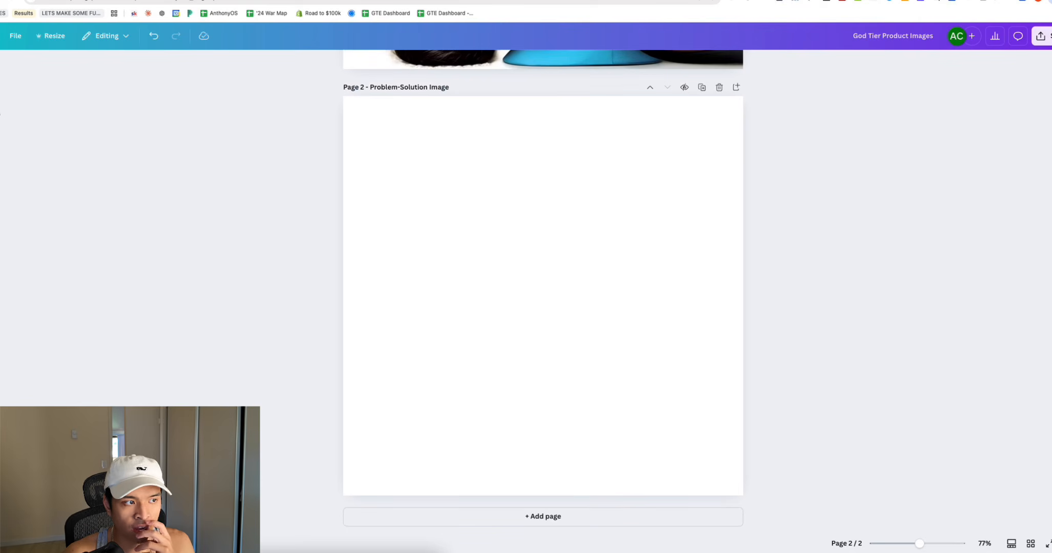
{"action": "left_click_drag", "start_coordinate": [6, 97], "coordinate": [588, 316]}
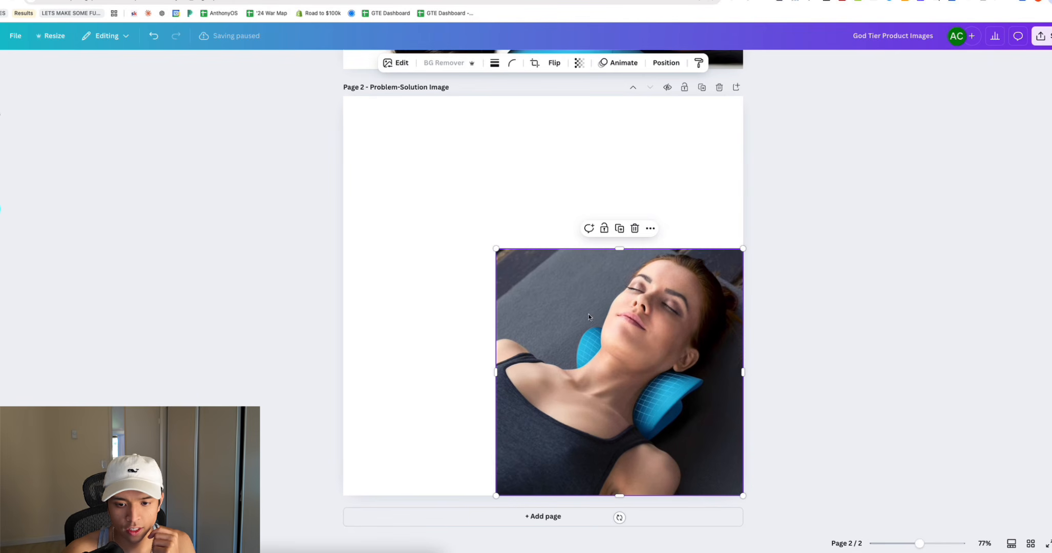
{"action": "left_click_drag", "start_coordinate": [495, 249], "coordinate": [266, 175]}
{"action": "left_click_drag", "start_coordinate": [339, 94], "coordinate": [342, 97]}
{"action": "left_click", "coordinate": [307, 119]}
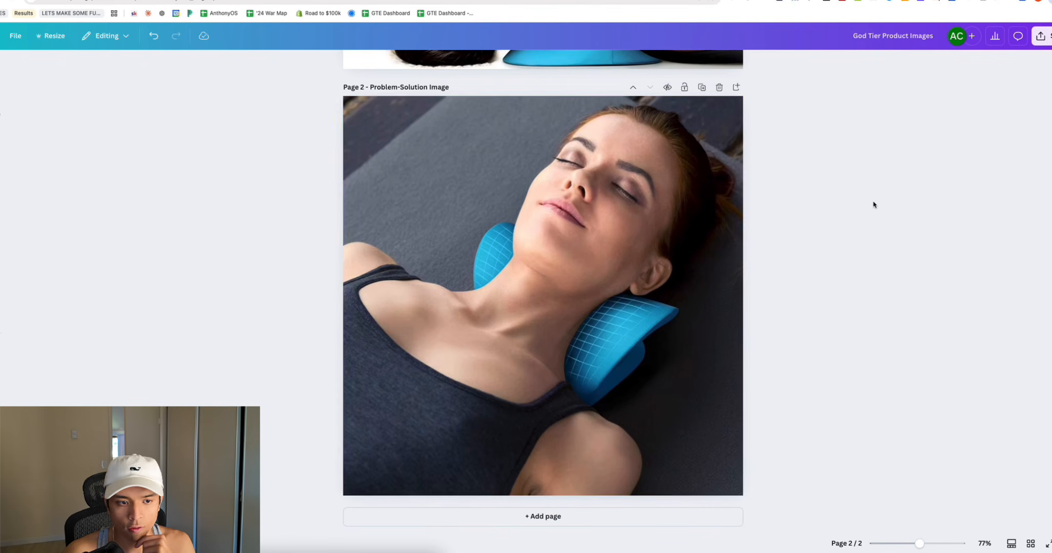
- Add a heading text to the Problem-Solution Image page and place it centred along the page's upper edge
{"action": "mouse_move", "coordinate": [0, 146]}
{"action": "left_click", "coordinate": [67, 204]}
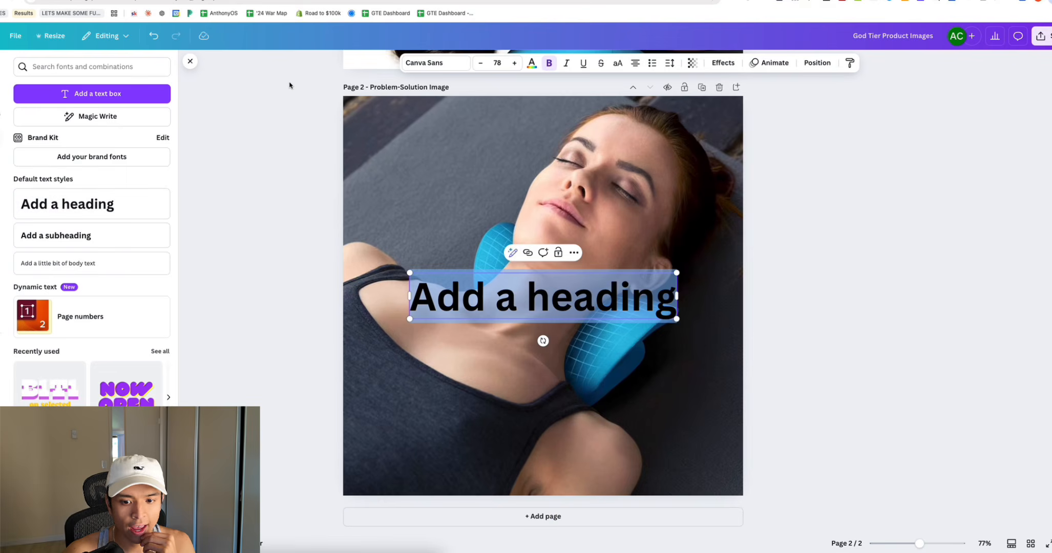
{"action": "left_click_drag", "start_coordinate": [594, 300], "coordinate": [590, 125]}
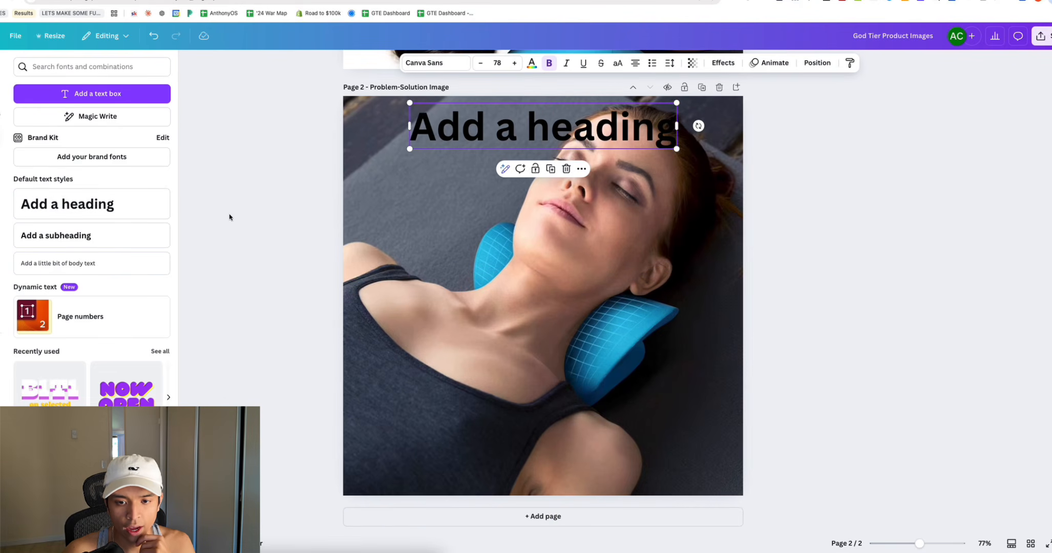
- Try shifting the photo slightly down beneath the heading, and undo the move
{"action": "left_click", "coordinate": [229, 214]}
{"action": "left_click", "coordinate": [609, 292]}
{"action": "left_click_drag", "start_coordinate": [615, 262], "coordinate": [616, 280]}
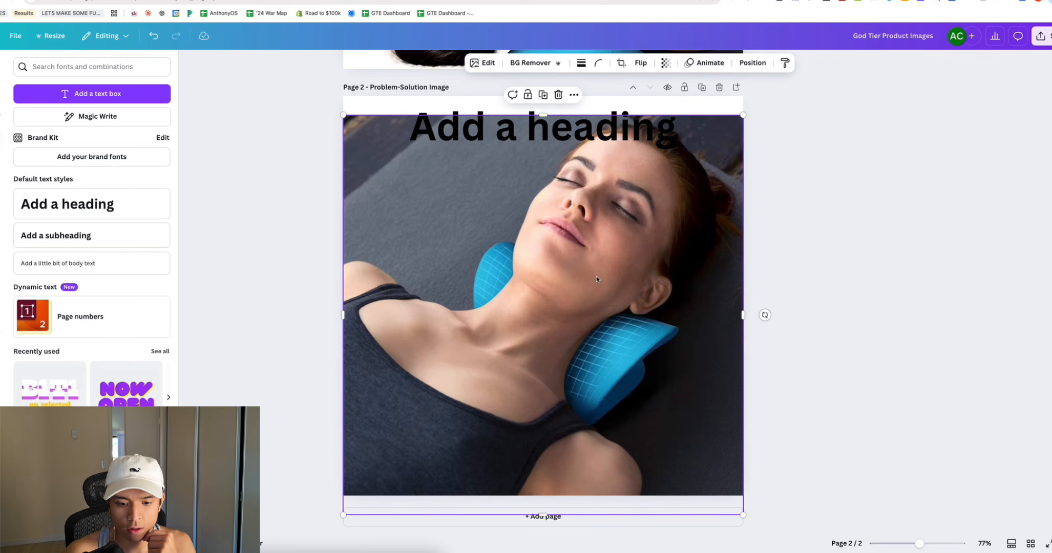
{"action": "key", "text": "super+z"}
{"action": "left_click", "coordinate": [335, 237]}
{"action": "left_click", "coordinate": [476, 128]}
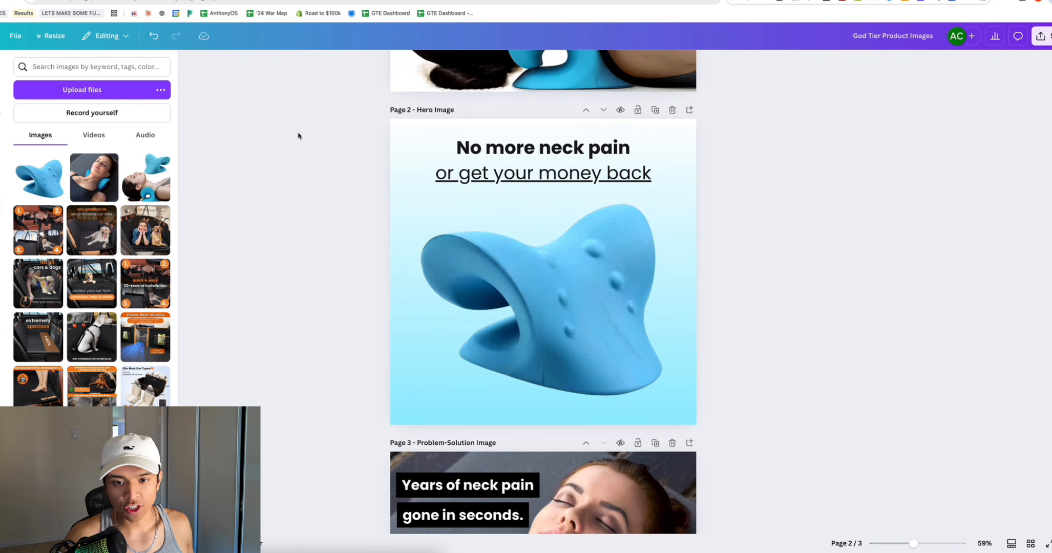
- Review both Hero Image pages and the Problem-Solution Image page of the design
{"action": "scroll", "coordinate": [298, 136], "scroll_direction": "up", "scroll_amount": 6}
{"action": "left_click", "coordinate": [500, 179]}
{"action": "left_click", "coordinate": [764, 197]}
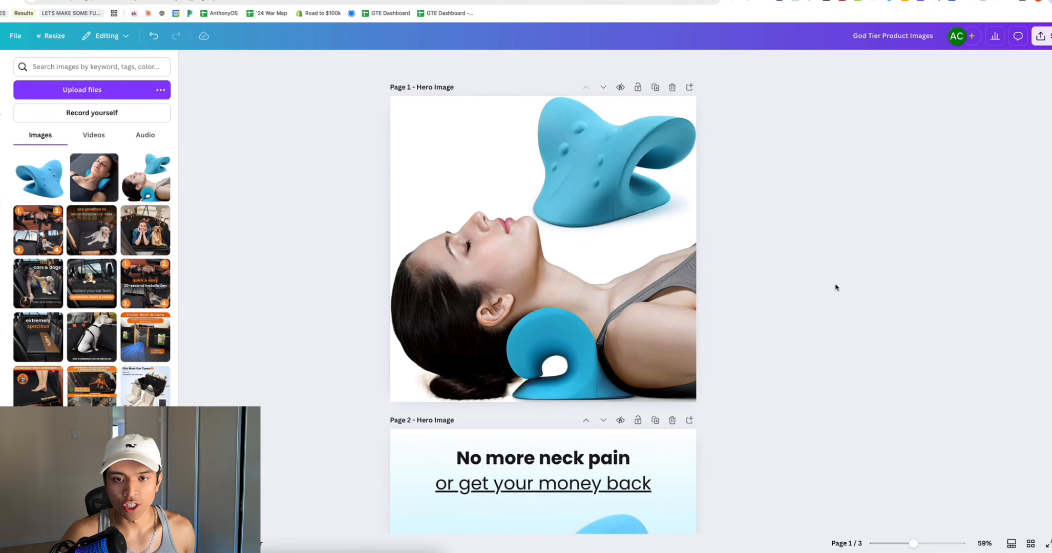
{"action": "scroll", "coordinate": [835, 287], "scroll_direction": "down", "scroll_amount": 10}
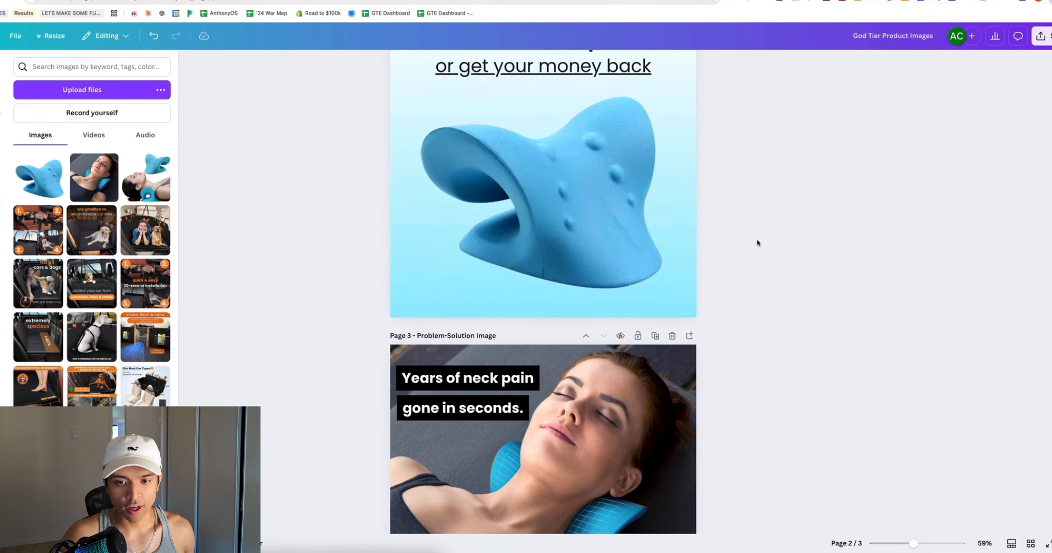
{"action": "left_click", "coordinate": [592, 183]}
{"action": "left_click", "coordinate": [755, 68]}
- View the blue colour variant's picture in the AliExpress neck stretcher listing and compare it with the cut-out on page 2 in Canva
{"action": "left_click", "coordinate": [307, 1]}
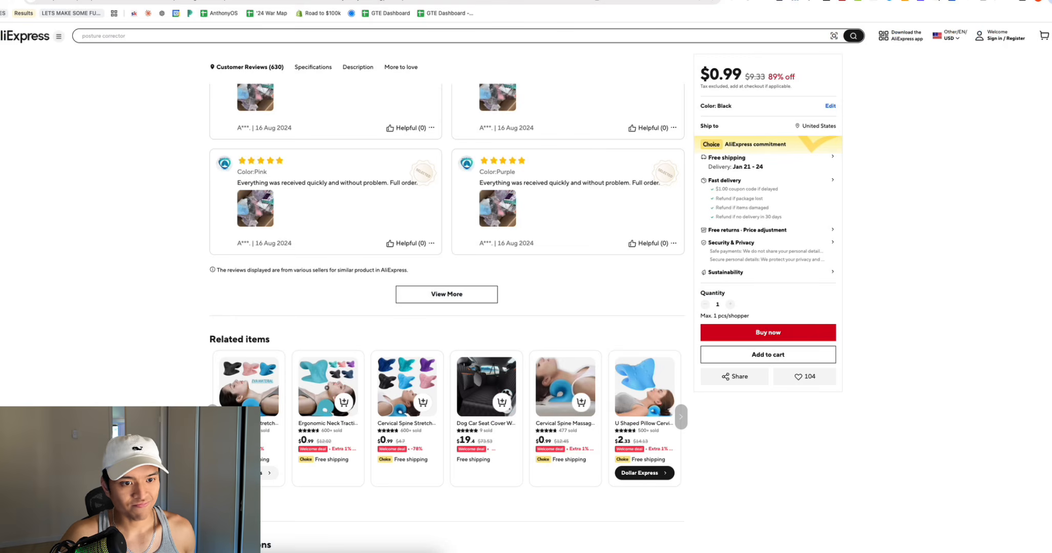
{"action": "scroll", "coordinate": [314, 104], "scroll_direction": "up", "scroll_amount": 9}
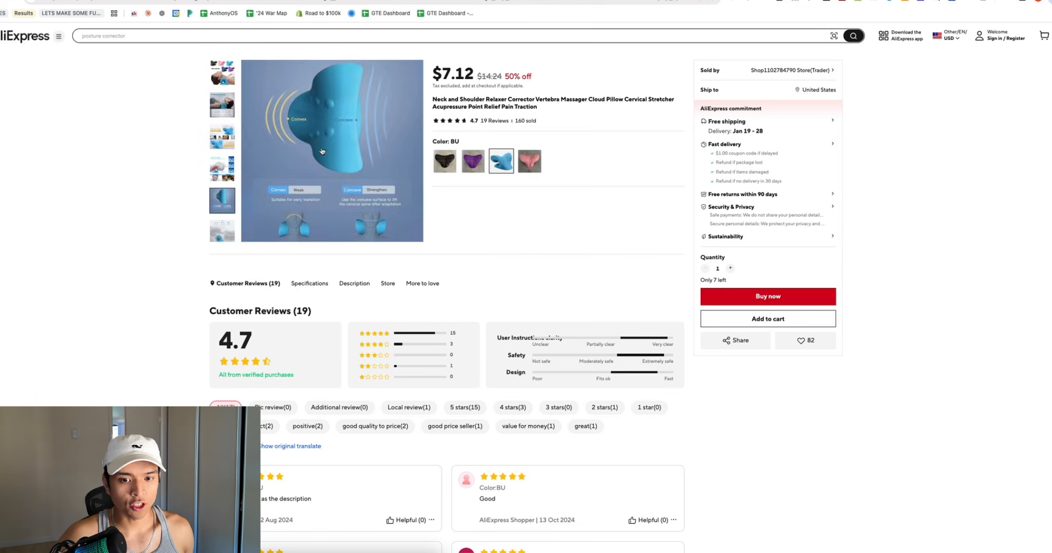
{"action": "left_click", "coordinate": [497, 158]}
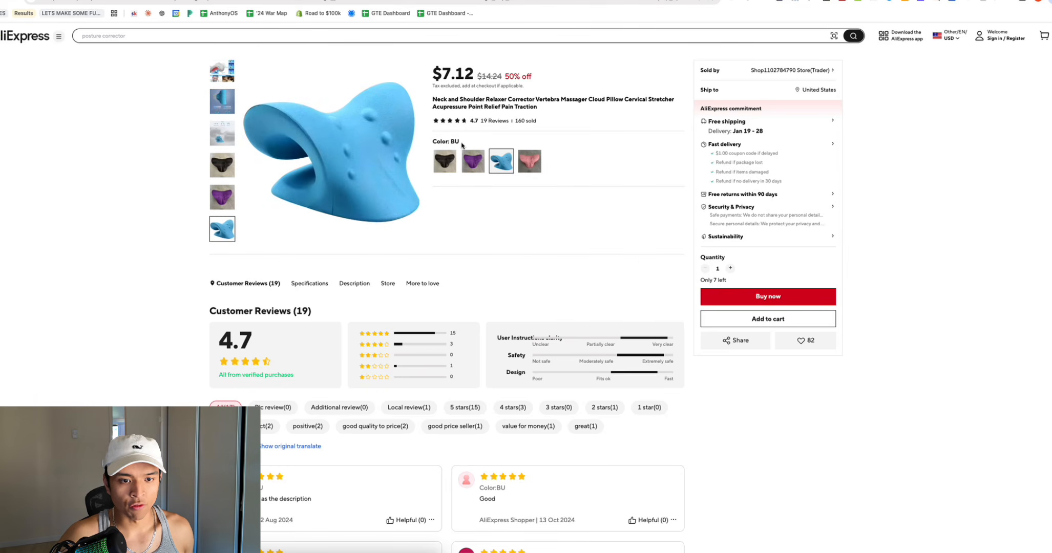
{"action": "left_click", "coordinate": [791, 1]}
{"action": "left_click", "coordinate": [610, 231]}
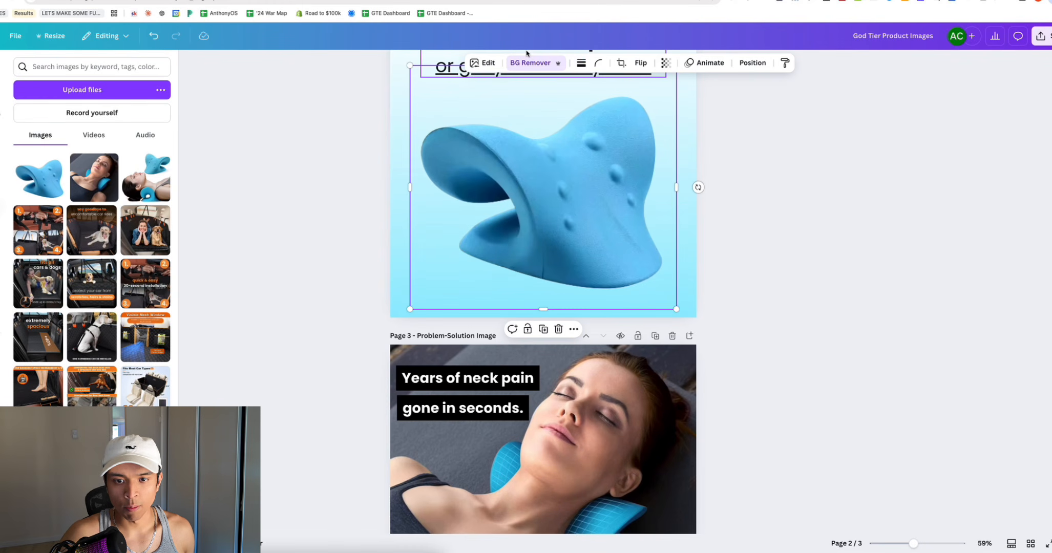
{"action": "left_click", "coordinate": [857, 222]}
- Inspect the gradient colours and style of the background on the page 2 Hero Image
{"action": "scroll", "coordinate": [681, 226], "scroll_direction": "down", "scroll_amount": 3}
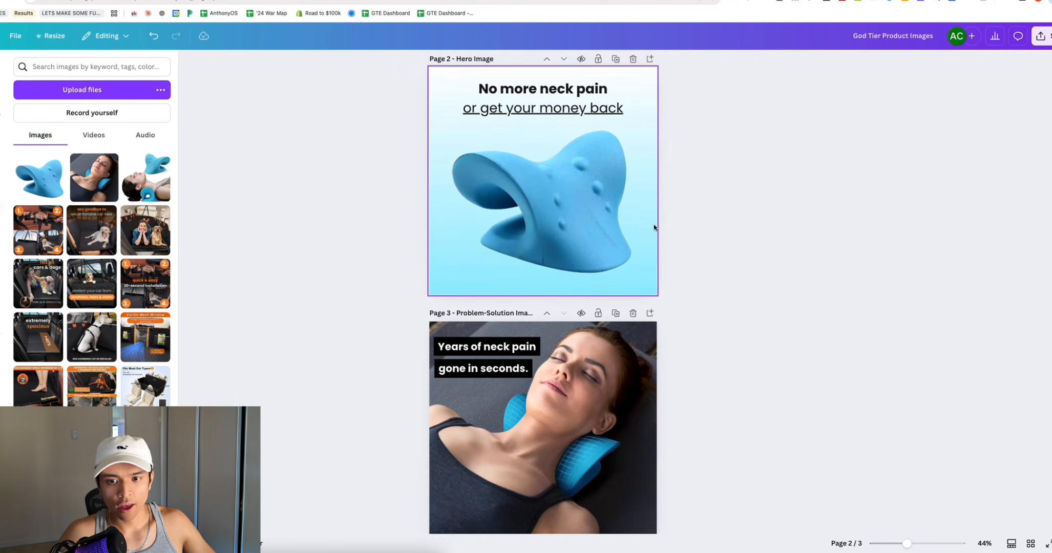
{"action": "scroll", "coordinate": [654, 227], "scroll_direction": "up", "scroll_amount": 2}
{"action": "left_click", "coordinate": [654, 227]}
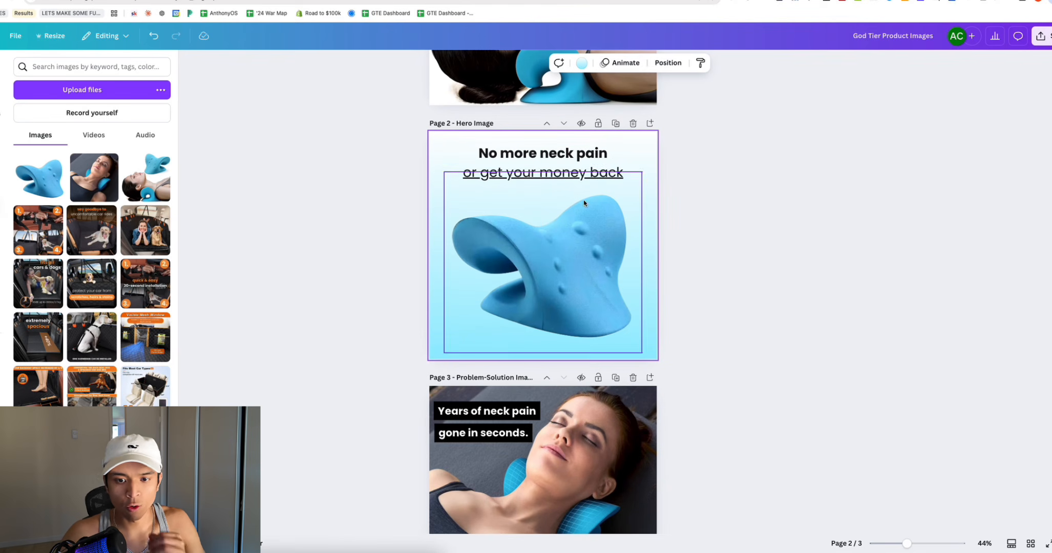
{"action": "left_click", "coordinate": [581, 63]}
{"action": "left_click", "coordinate": [25, 139]}
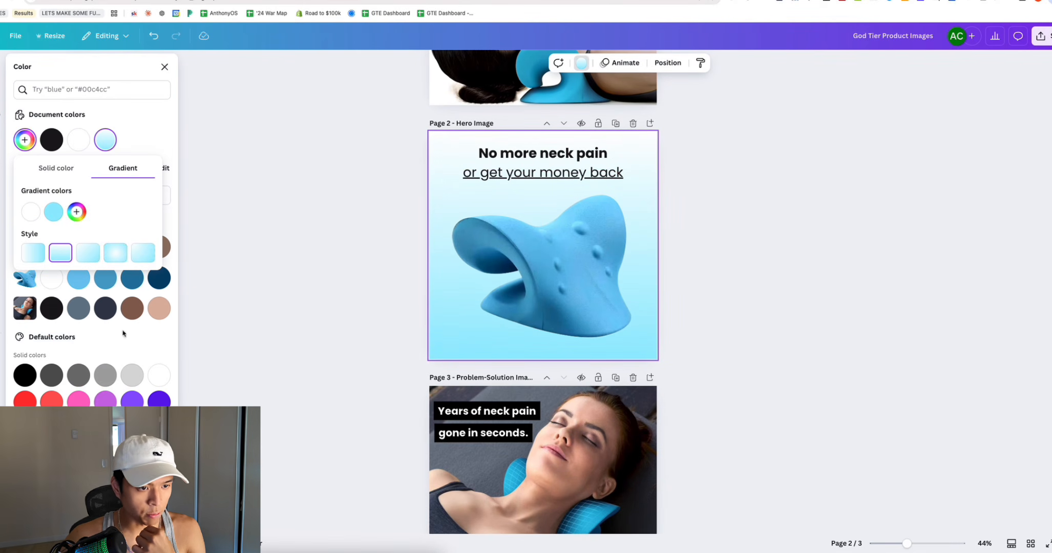
{"action": "left_click", "coordinate": [141, 144]}
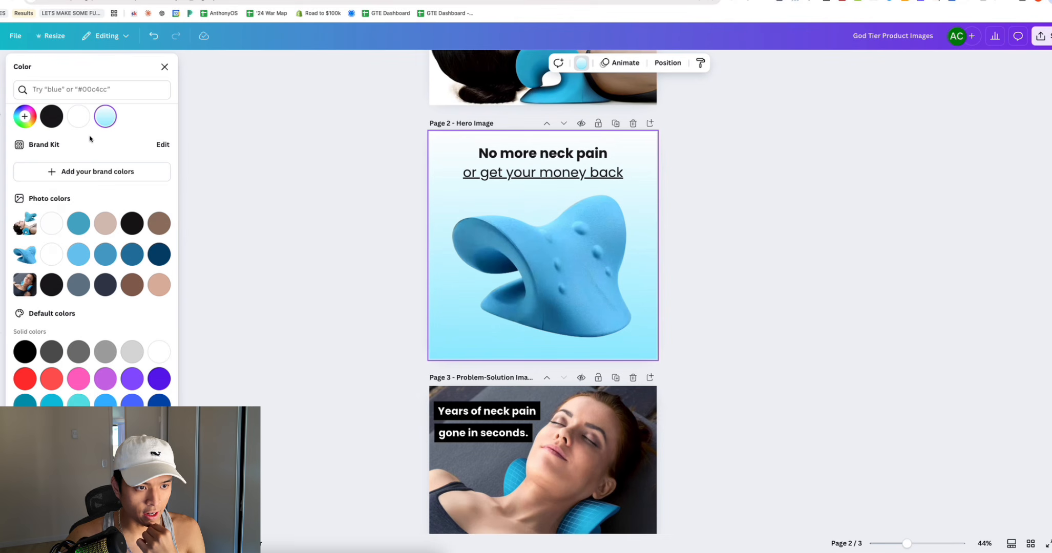
{"action": "left_click", "coordinate": [25, 140]}
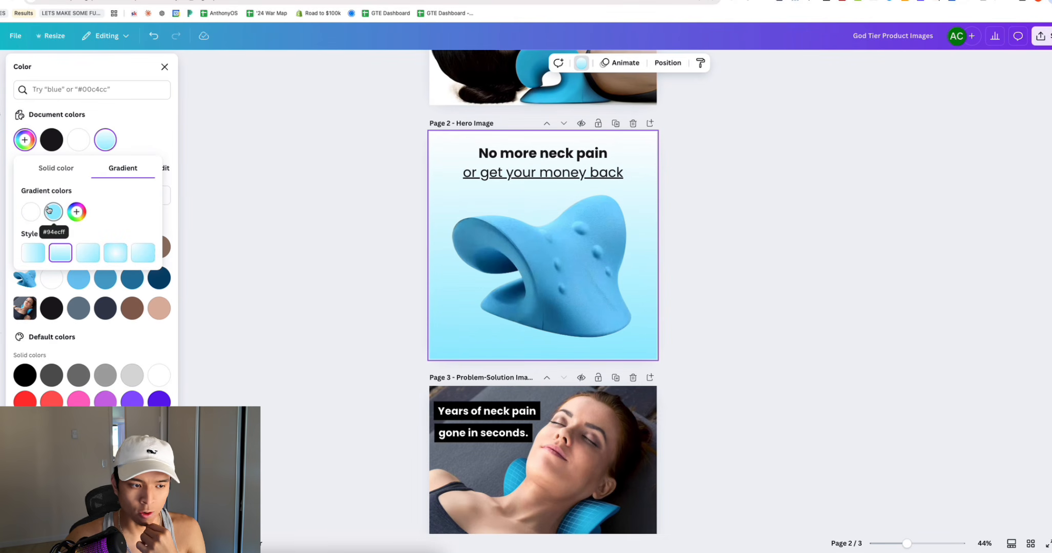
{"action": "left_click", "coordinate": [348, 171]}
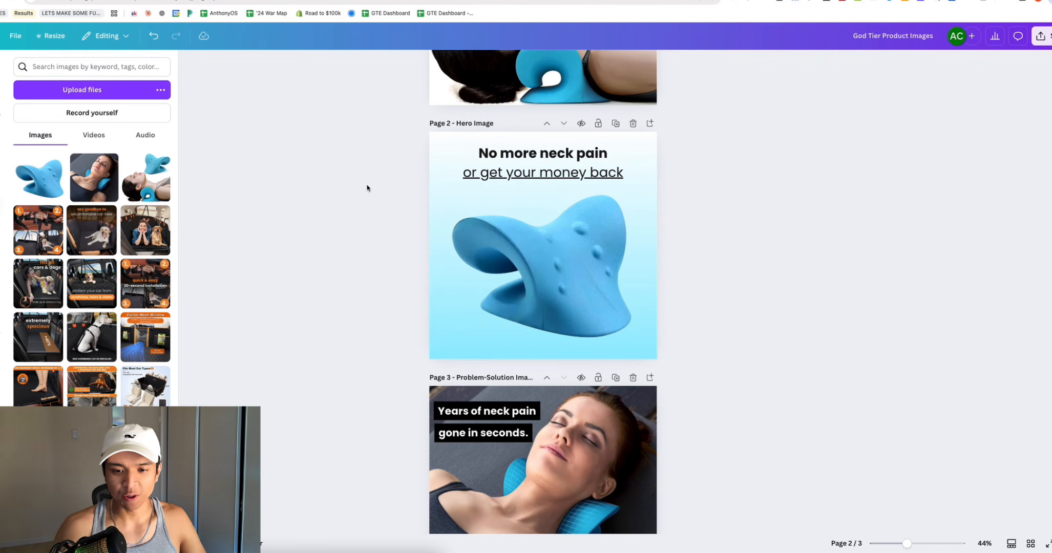
- Check the Problem-Solution Image page, look through the AliExpress neck stretcher results and listing pictures, and return to the Canva design
{"action": "scroll", "coordinate": [343, 219], "scroll_direction": "down", "scroll_amount": 5}
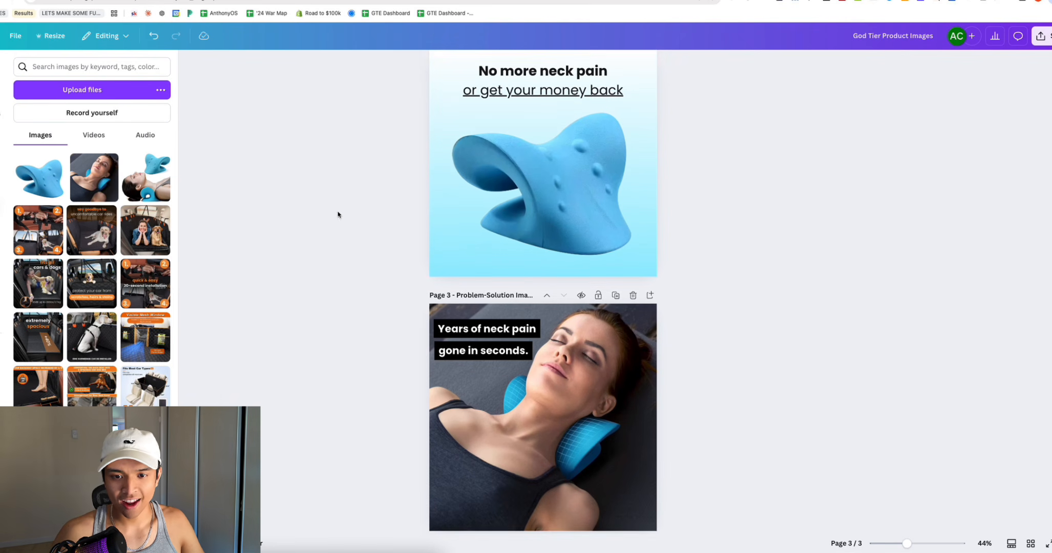
{"action": "left_click", "coordinate": [349, 286]}
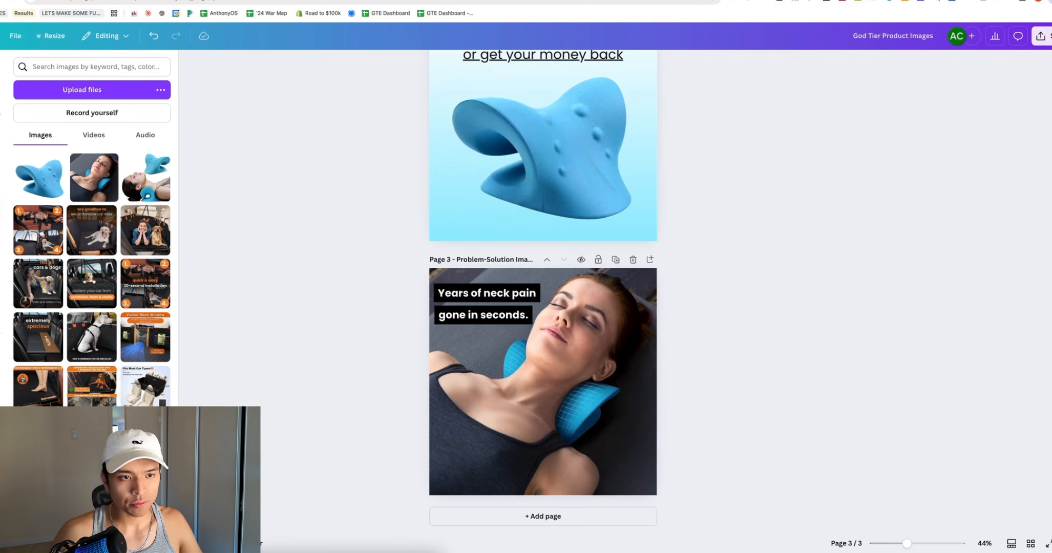
{"action": "left_click", "coordinate": [307, 1]}
{"action": "left_click", "coordinate": [110, 0]}
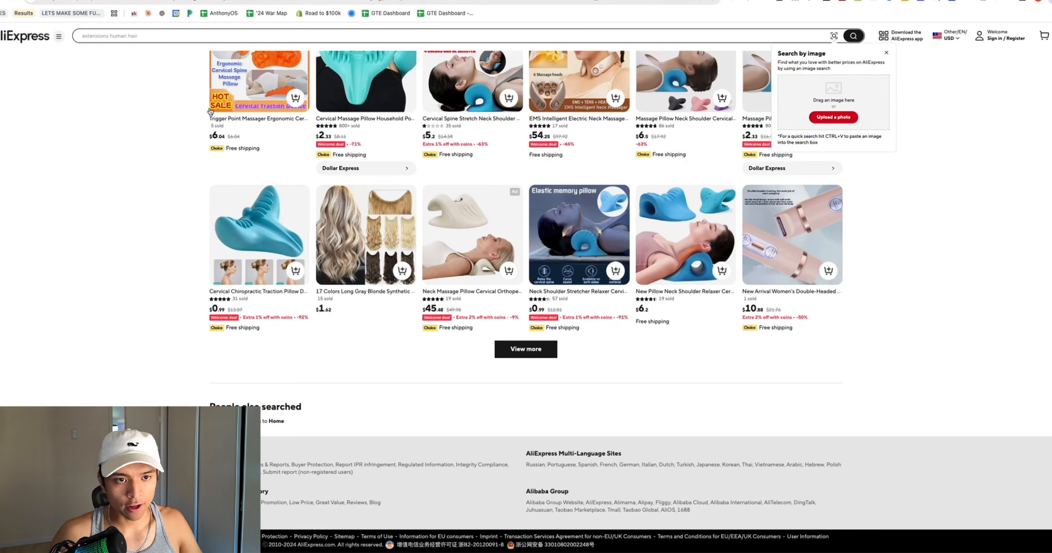
{"action": "left_click", "coordinate": [231, 0]}
{"action": "left_click", "coordinate": [323, 1]}
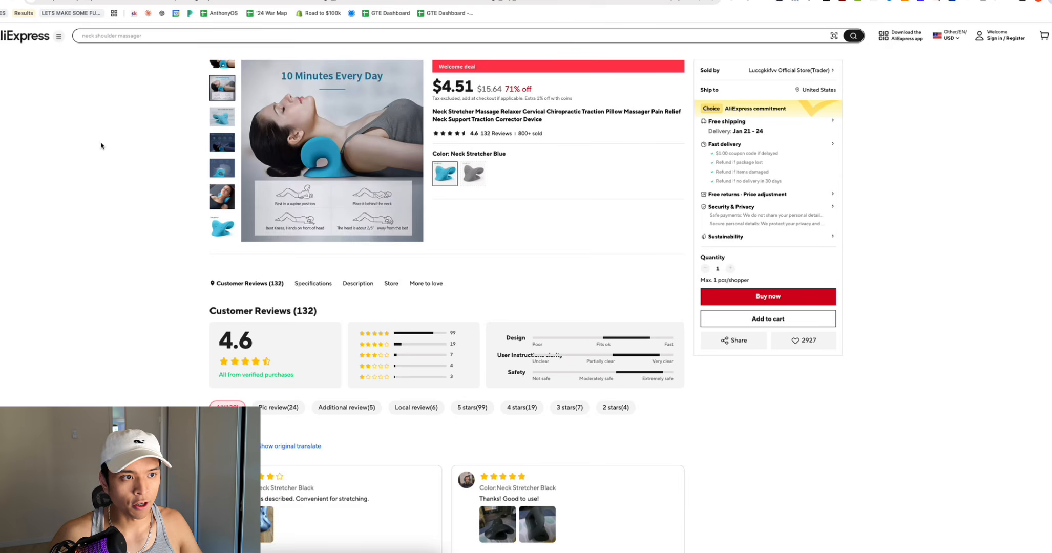
{"action": "left_click", "coordinate": [174, 1]}
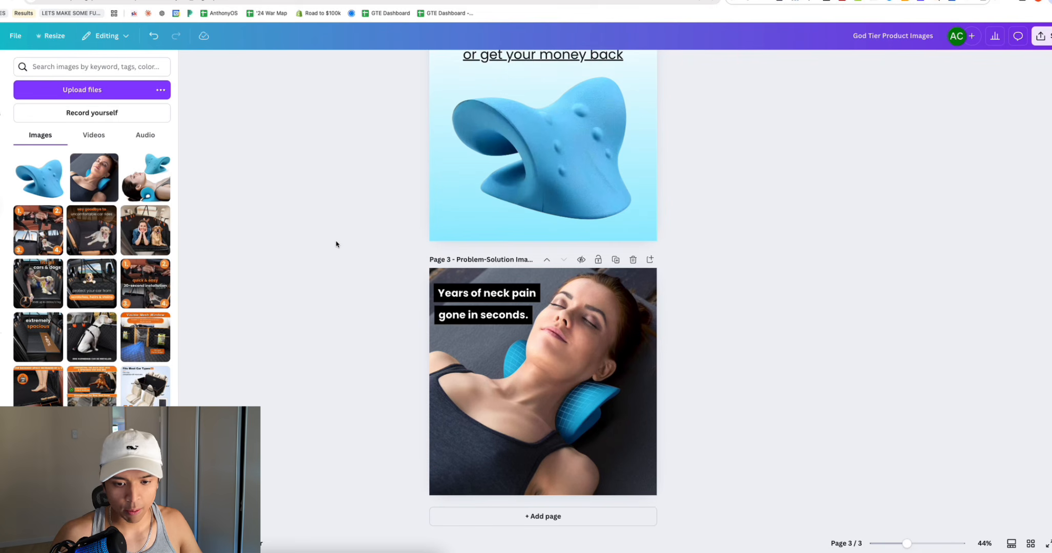
- Review all three pages together at a smaller scale and check the Problem-Solution and How It Works image guidelines in ChatGPT
{"action": "scroll", "coordinate": [342, 219], "scroll_direction": "up", "scroll_amount": 5}
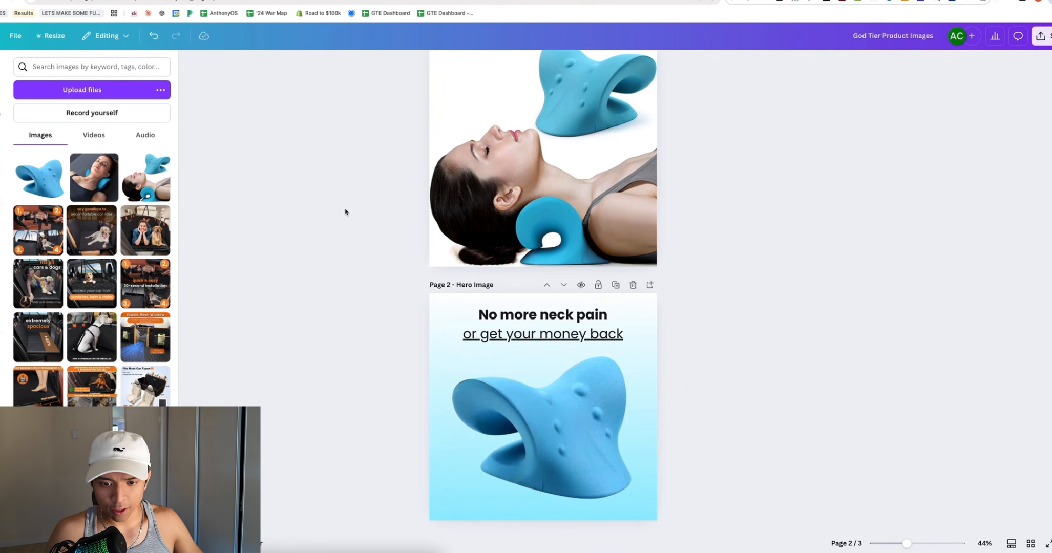
{"action": "scroll", "coordinate": [346, 212], "scroll_direction": "down", "scroll_amount": 5}
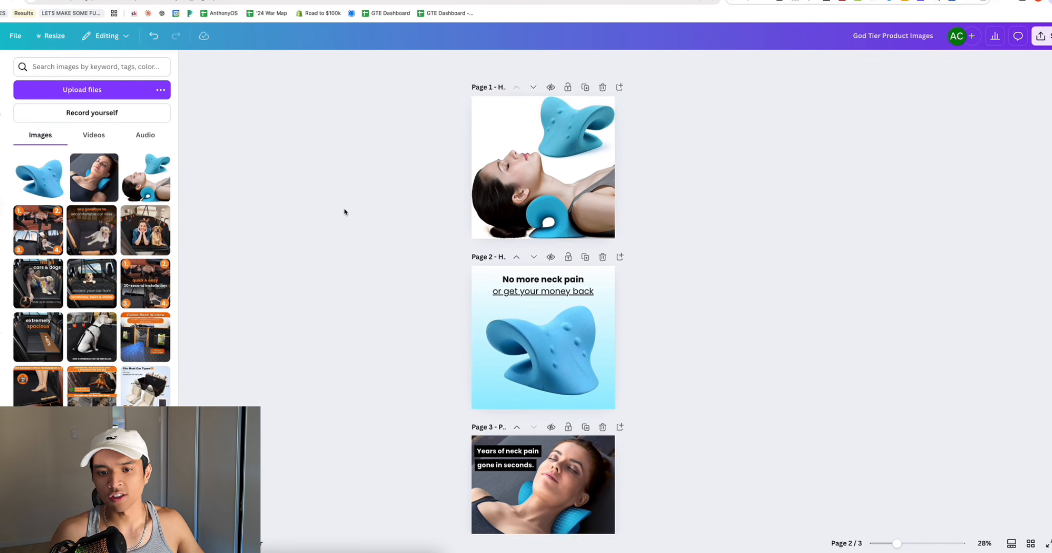
{"action": "scroll", "coordinate": [344, 212], "scroll_direction": "down", "scroll_amount": 2}
{"action": "scroll", "coordinate": [344, 211], "scroll_direction": "up", "scroll_amount": 2}
{"action": "scroll", "coordinate": [344, 211], "scroll_direction": "down", "scroll_amount": 2}
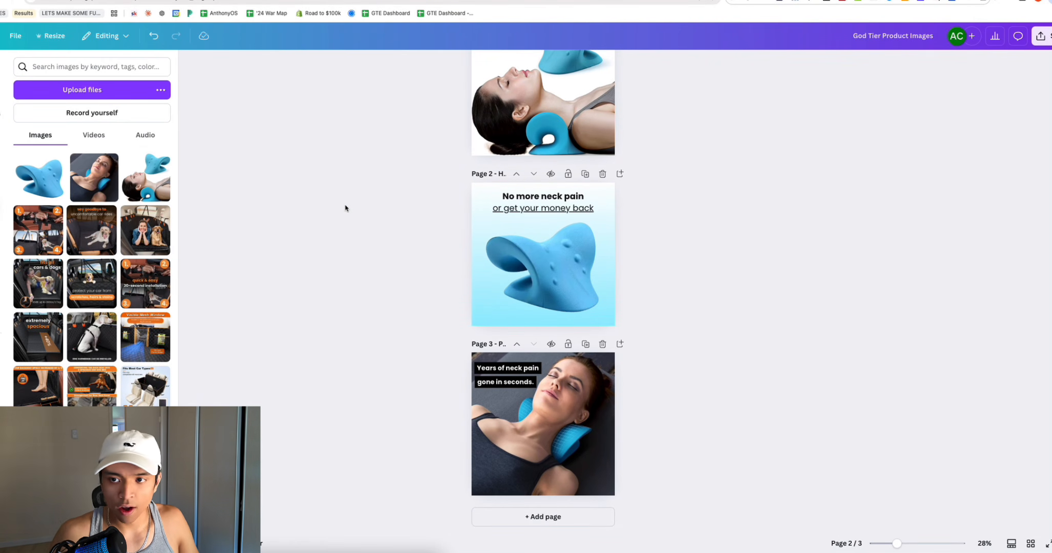
{"action": "key", "text": "ctrl+Tab"}
{"action": "scroll", "coordinate": [290, 279], "scroll_direction": "down", "scroll_amount": 3}
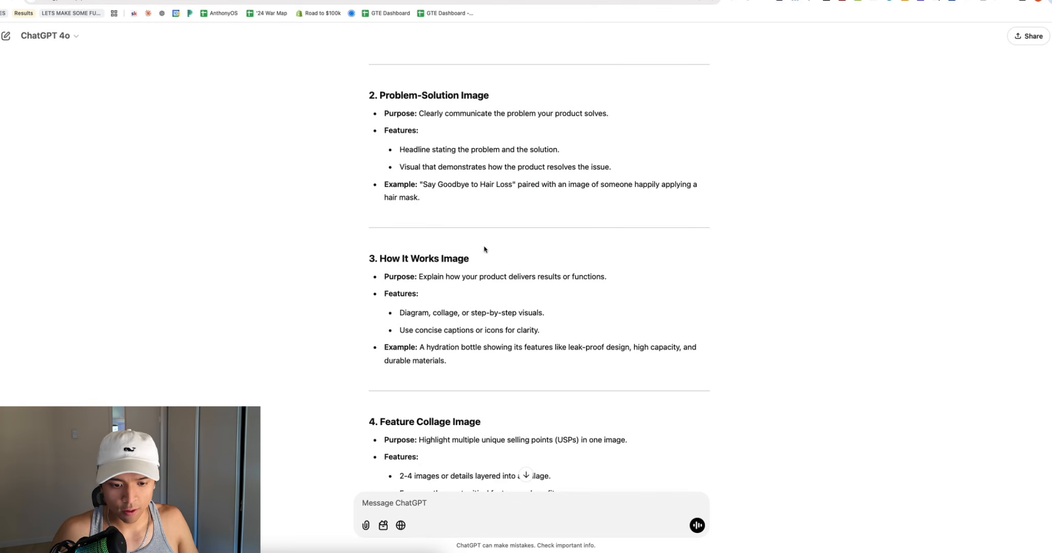
- Check the How It Works Image guidelines in ChatGPT and compare the AliExpress listing's stretch diagram with page 4 in Canva
{"action": "left_click_drag", "start_coordinate": [375, 257], "coordinate": [514, 262]}
{"action": "left_click", "coordinate": [189, 269]}
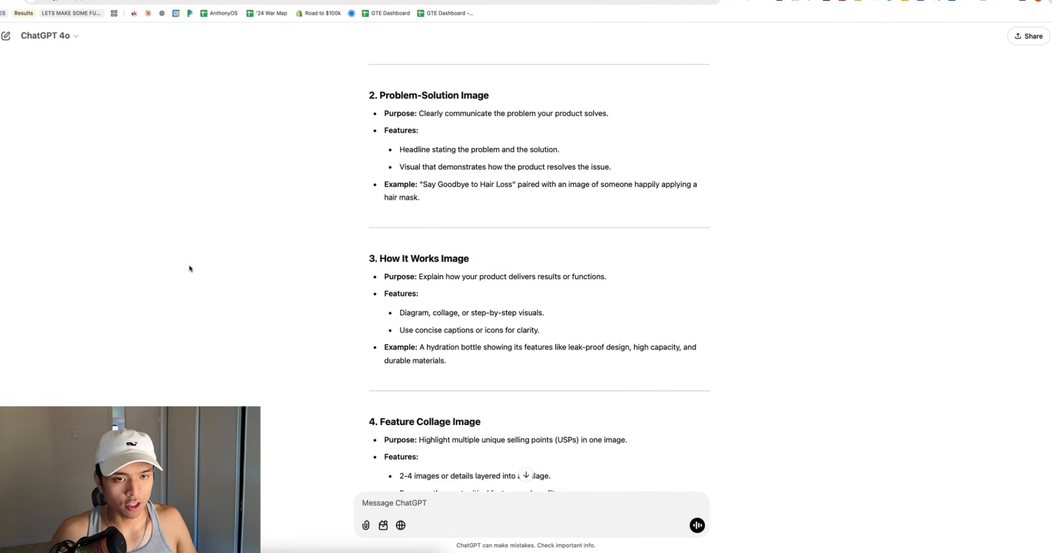
{"action": "key", "text": "ctrl+shift+Tab"}
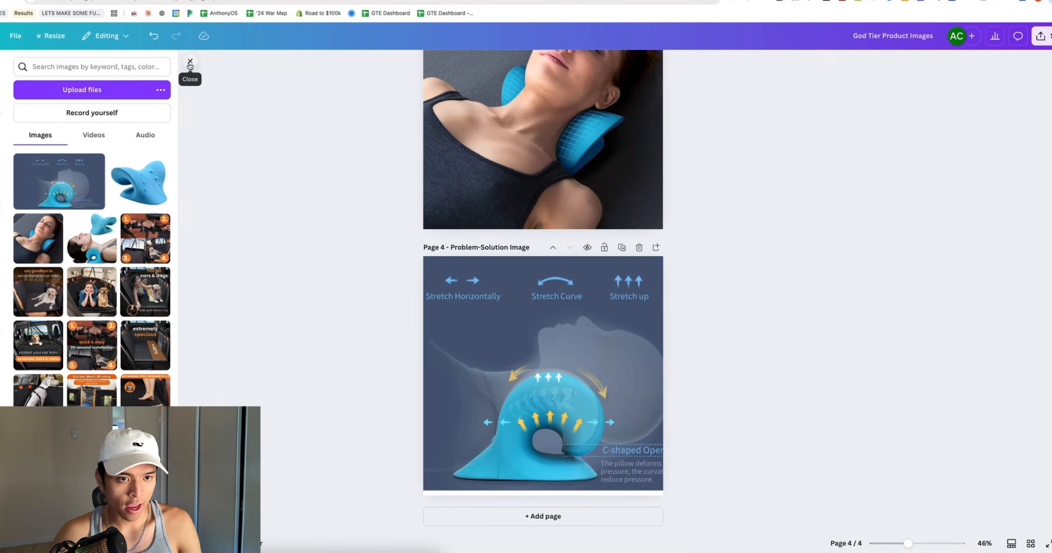
{"action": "left_click", "coordinate": [187, 65]}
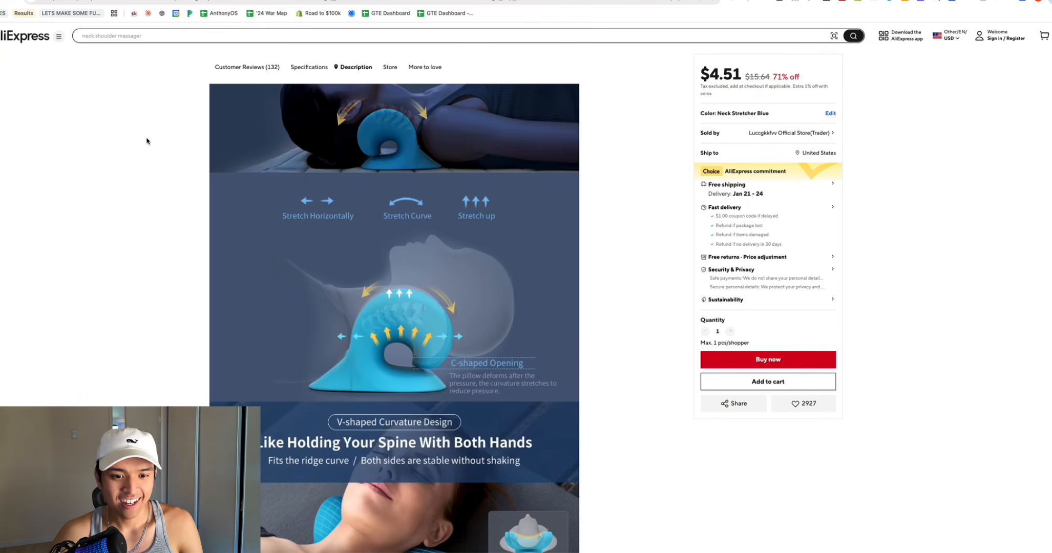
{"action": "scroll", "coordinate": [147, 141], "scroll_direction": "down", "scroll_amount": 2}
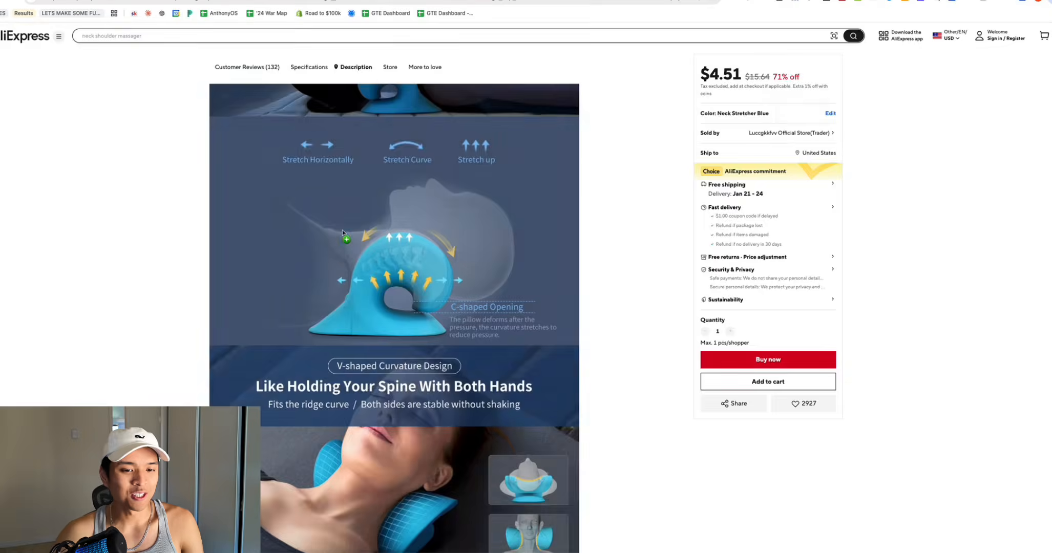
{"action": "left_click_drag", "start_coordinate": [342, 233], "coordinate": [362, 257]}
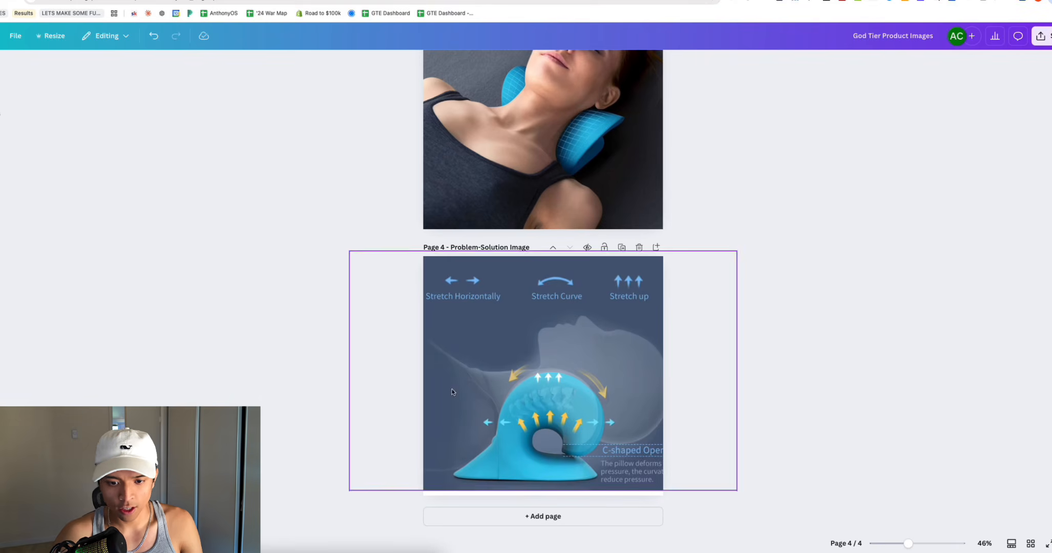
- Try removing the background of the page 4 diagram, undo the removal, and move the diagram down to cover the page's lower edge
{"action": "left_click", "coordinate": [452, 388]}
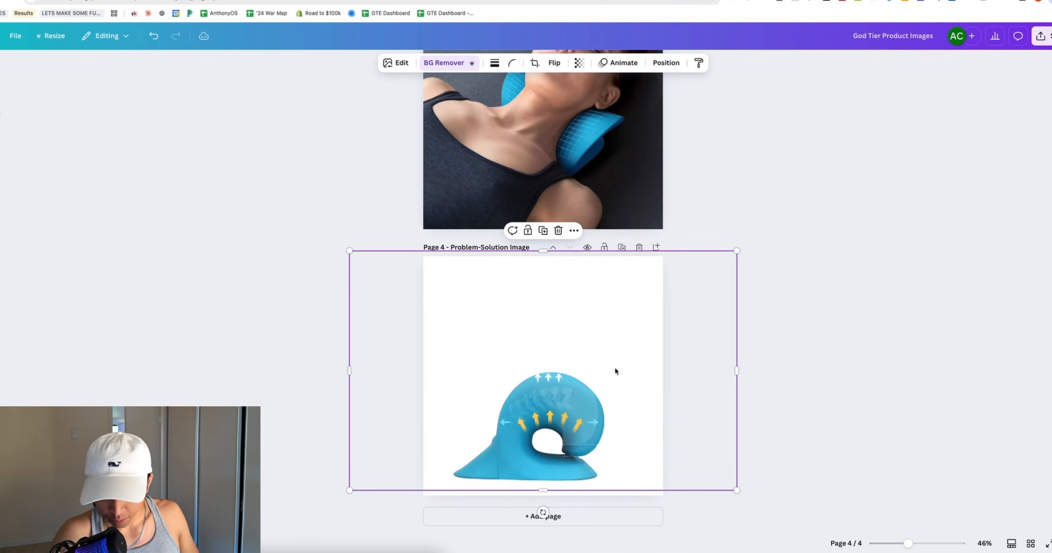
{"action": "key", "text": "super+z"}
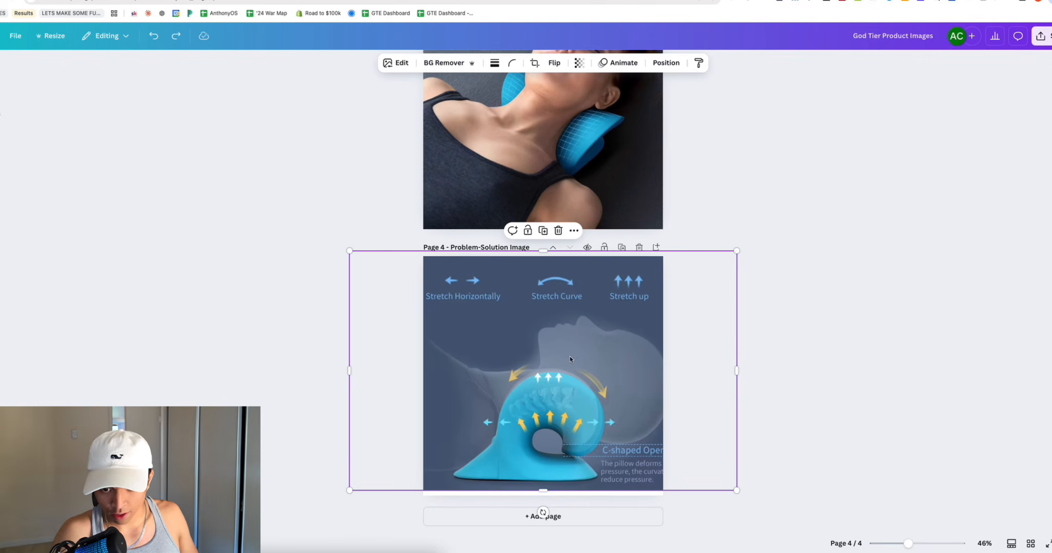
{"action": "left_click_drag", "start_coordinate": [570, 358], "coordinate": [567, 363]}
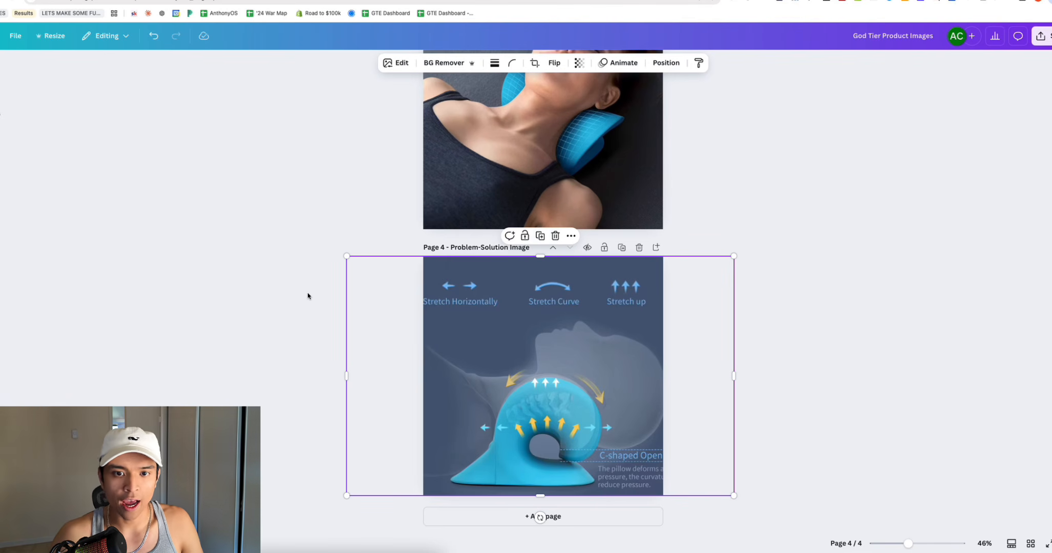
- Erase the Stretch Horizontally, Stretch Curve and Stretch up labels with their arrows from the diagram using Magic Eraser at brush size 100
{"action": "left_click", "coordinate": [395, 62]}
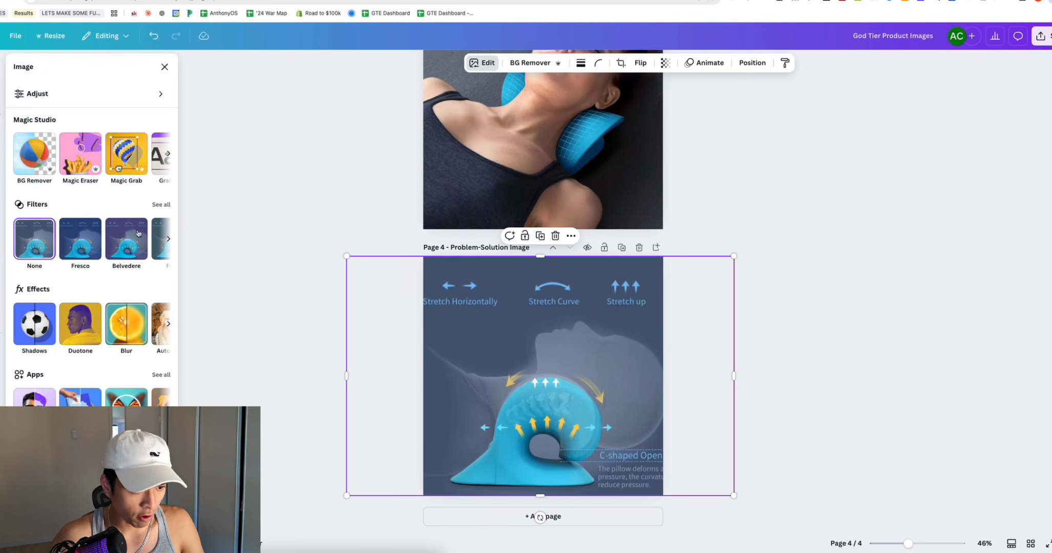
{"action": "left_click", "coordinate": [80, 154]}
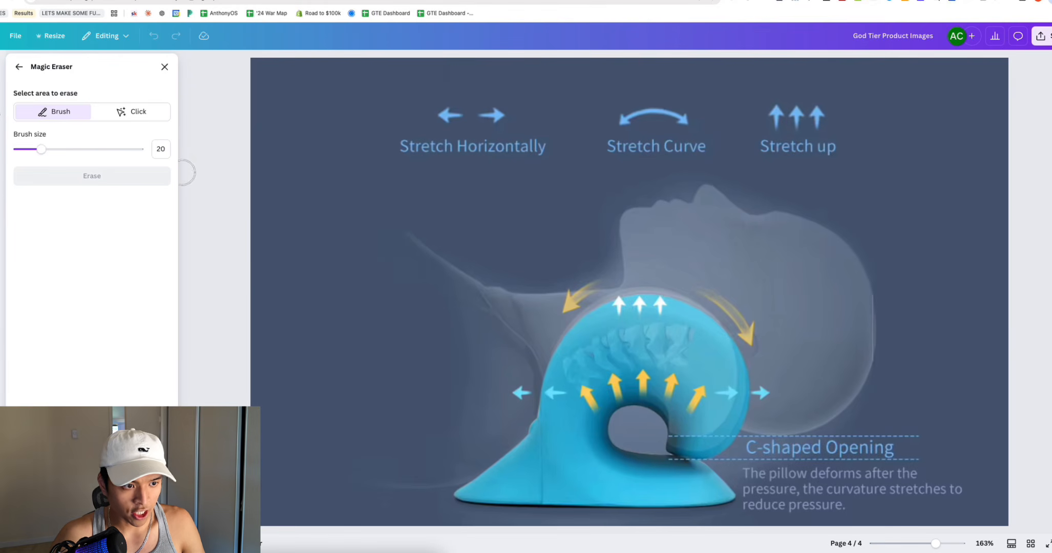
{"action": "left_click_drag", "start_coordinate": [41, 149], "coordinate": [138, 149]}
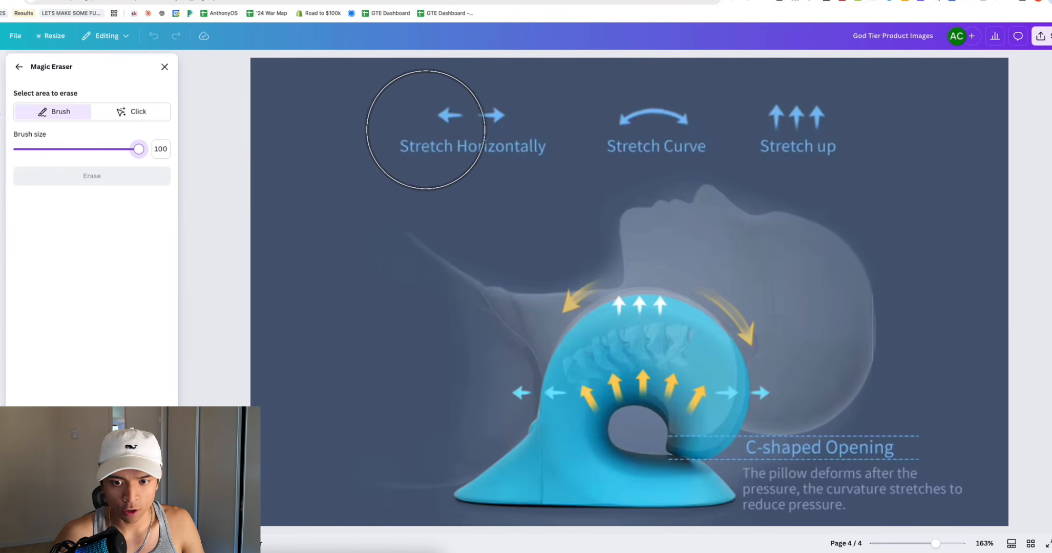
{"action": "left_click_drag", "start_coordinate": [425, 129], "coordinate": [491, 129]}
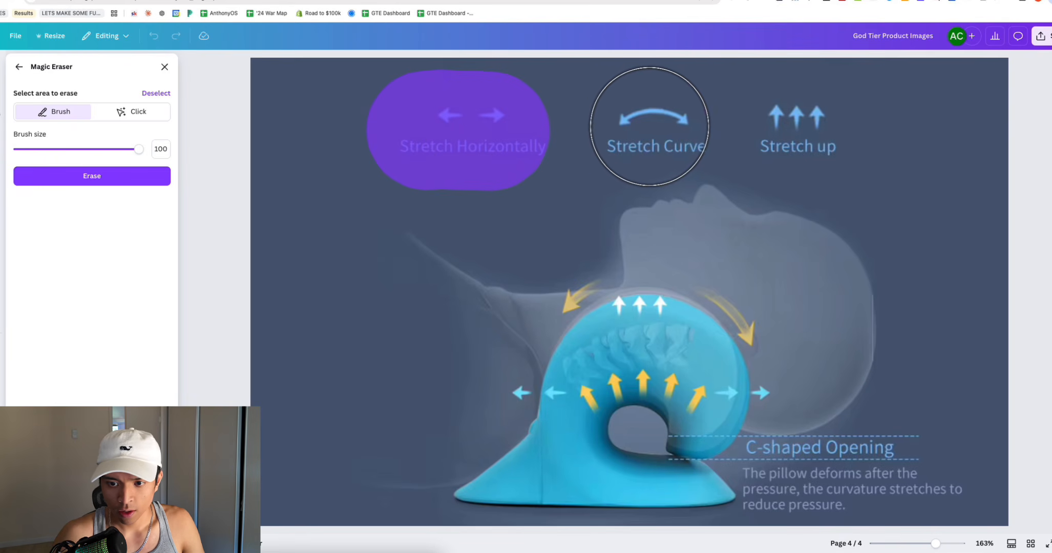
{"action": "left_click", "coordinate": [649, 127]}
{"action": "left_click", "coordinate": [806, 125]}
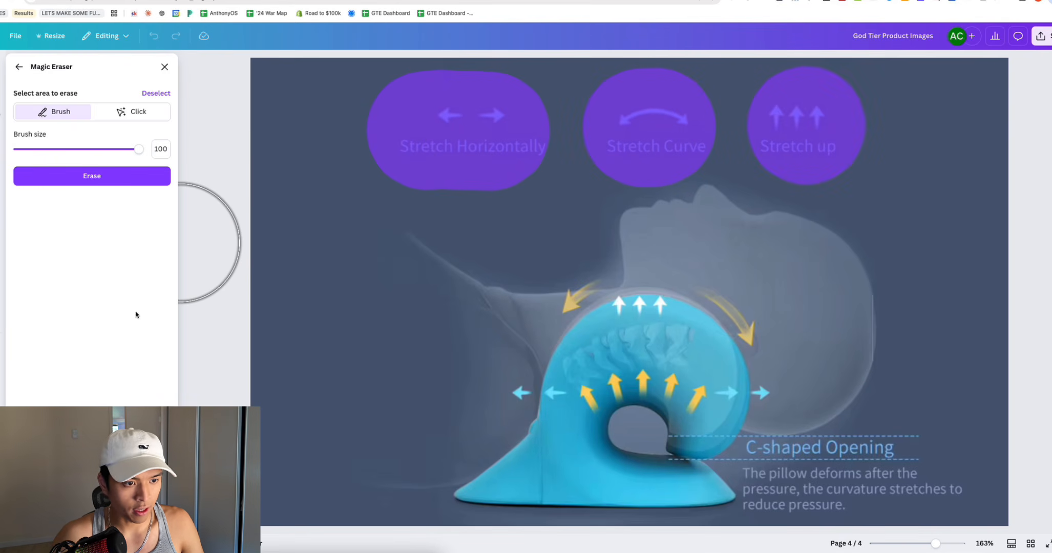
{"action": "left_click", "coordinate": [98, 178]}
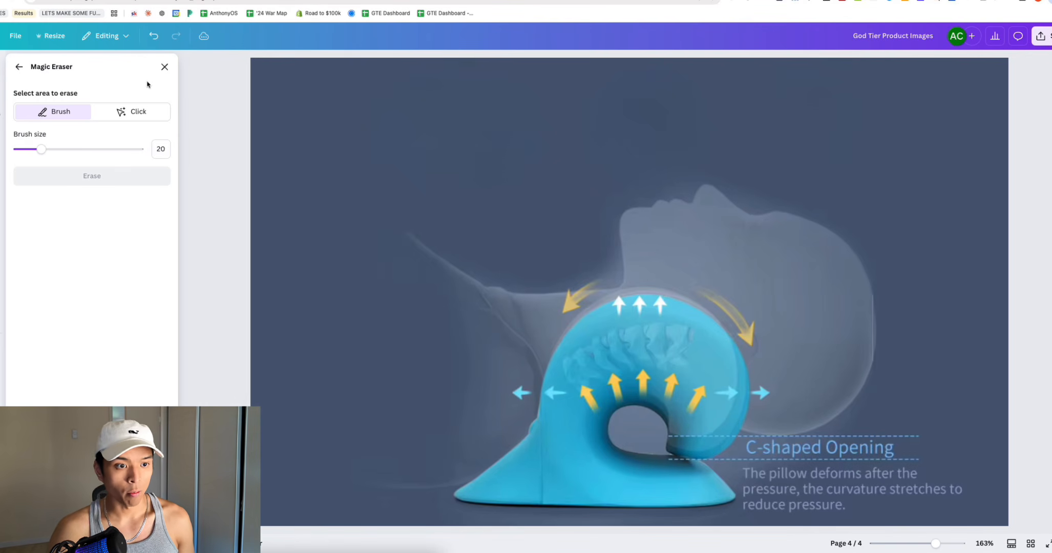
{"action": "left_click", "coordinate": [164, 67]}
- Shift and fit the diagram on page 4 so the C-shaped Opening caption and description lie inside the page
{"action": "left_click", "coordinate": [465, 333]}
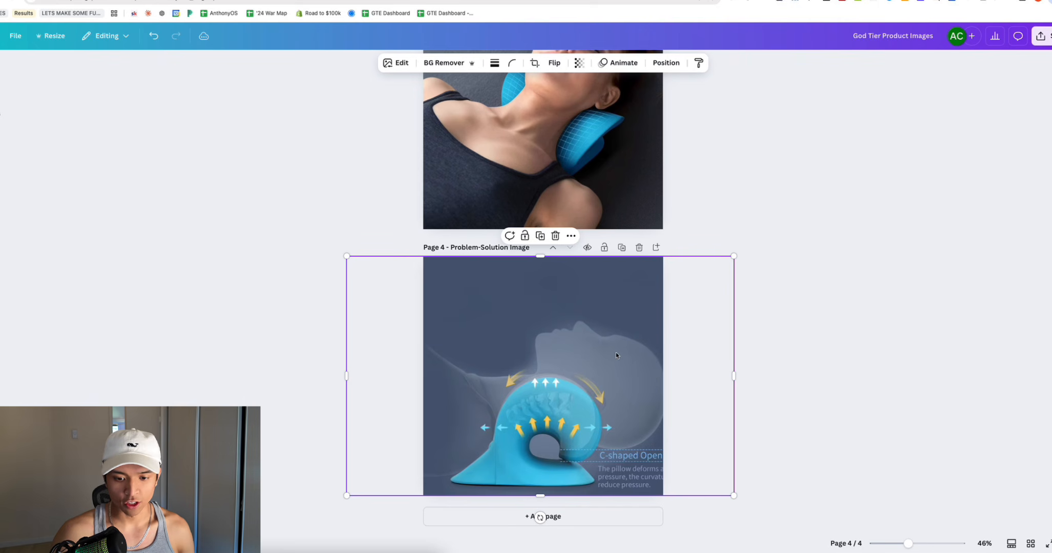
{"action": "left_click_drag", "start_coordinate": [608, 357], "coordinate": [558, 360]}
{"action": "left_click", "coordinate": [776, 443]}
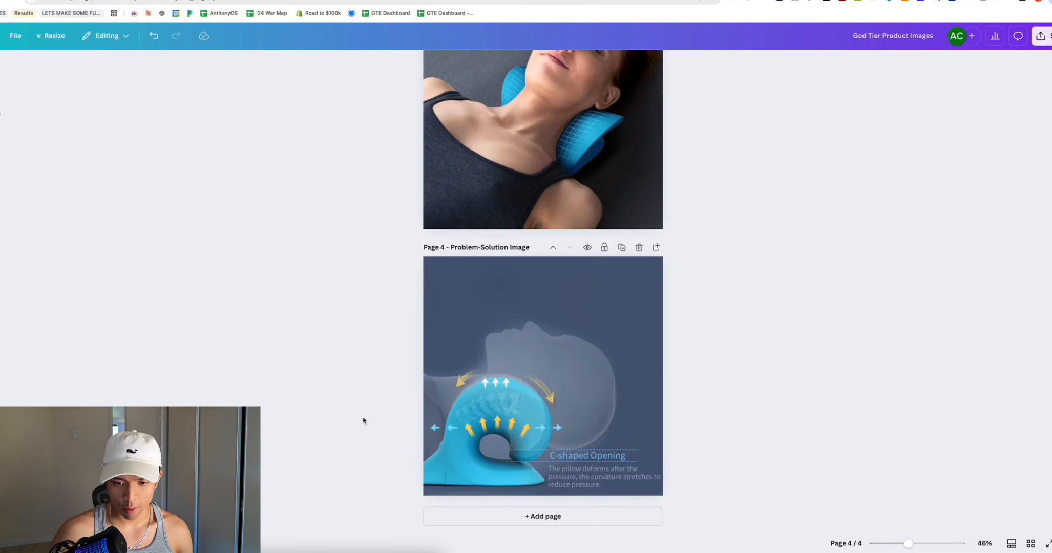
{"action": "left_click", "coordinate": [578, 333]}
{"action": "left_click_drag", "start_coordinate": [581, 323], "coordinate": [615, 338]}
{"action": "left_click_drag", "start_coordinate": [493, 258], "coordinate": [494, 254]}
{"action": "left_click", "coordinate": [751, 322]}
- Rename page 4 as "How it Works Image"
{"action": "triple_click", "coordinate": [484, 248]}
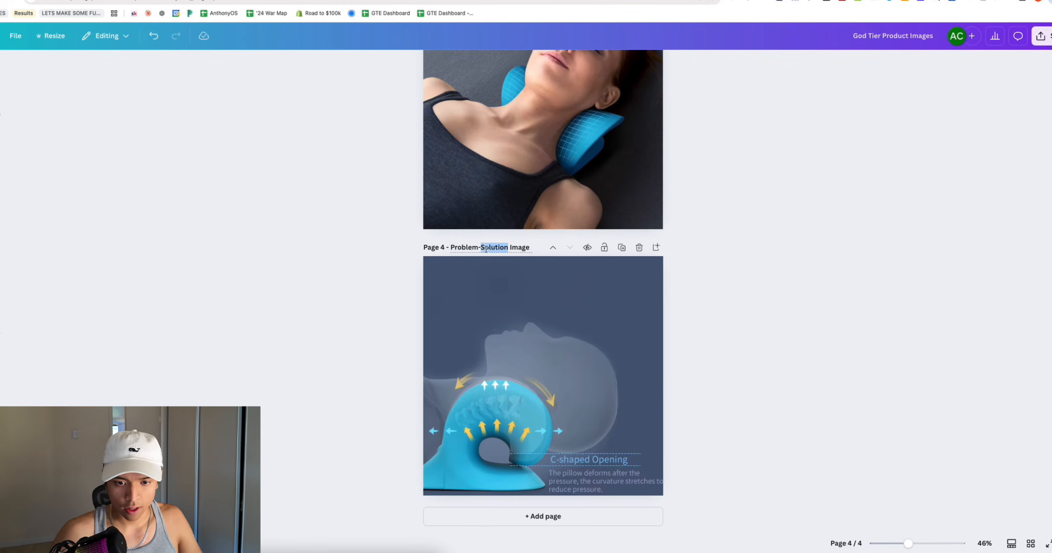
{"action": "type", "text": "How it Works"}
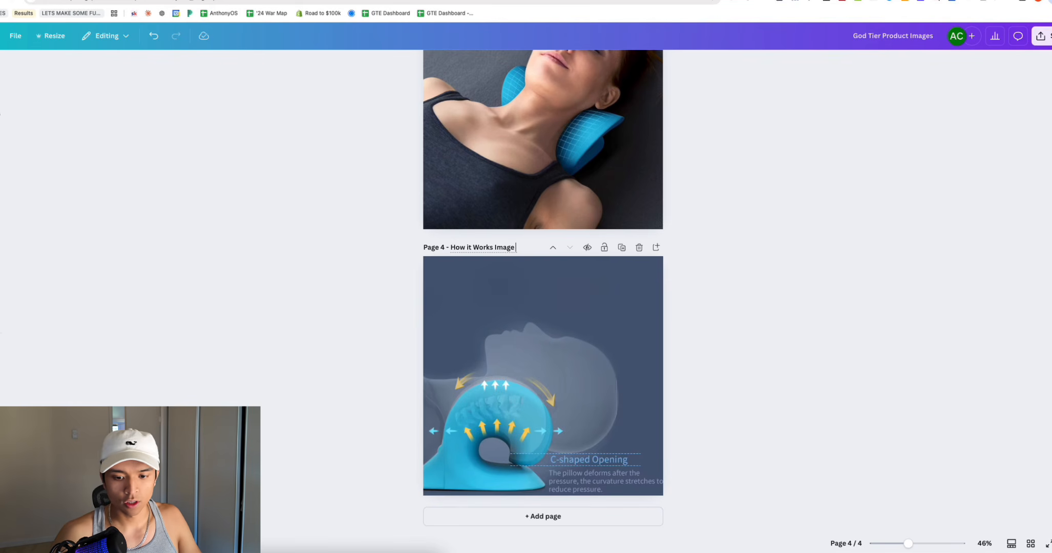
{"action": "left_click", "coordinate": [241, 255]}
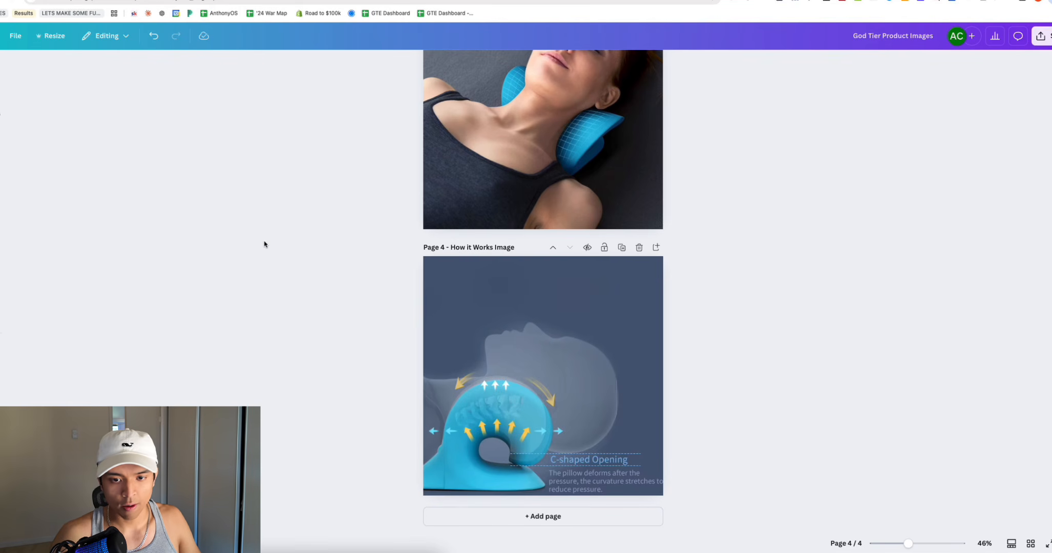
- Copy the "Years of neck pain" headline from page 3, centre it above the page 4 diagram, and change its text to "Reduces pressure and"
{"action": "scroll", "coordinate": [278, 234], "scroll_direction": "up", "scroll_amount": 5}
{"action": "scroll", "coordinate": [280, 233], "scroll_direction": "down", "scroll_amount": 2}
{"action": "left_click", "coordinate": [470, 188]}
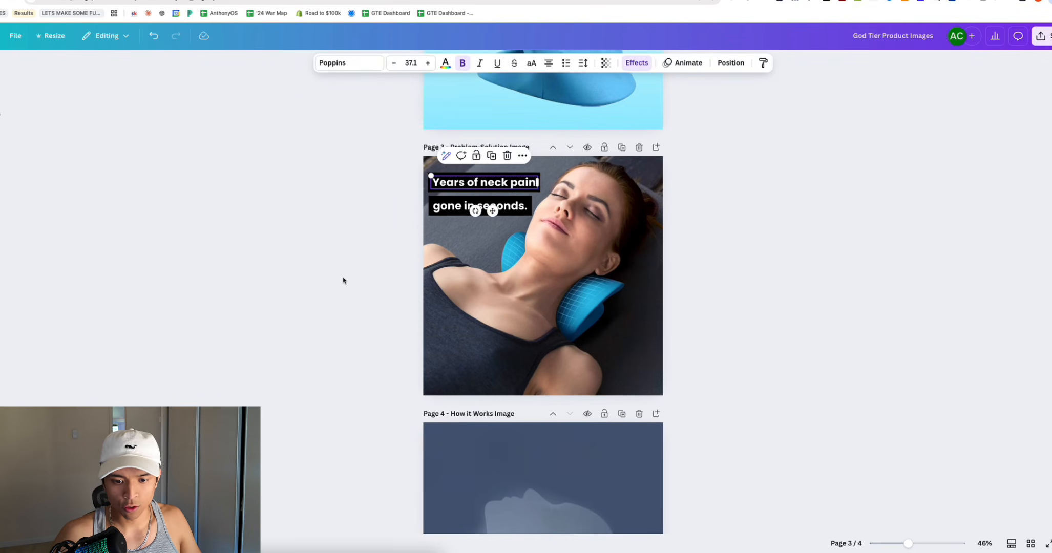
{"action": "key", "text": "ctrl+c"}
{"action": "scroll", "coordinate": [569, 286], "scroll_direction": "down", "scroll_amount": 3}
{"action": "key", "text": "ctrl+v"}
{"action": "left_click_drag", "start_coordinate": [528, 280], "coordinate": [588, 281]}
{"action": "left_click", "coordinate": [491, 254]}
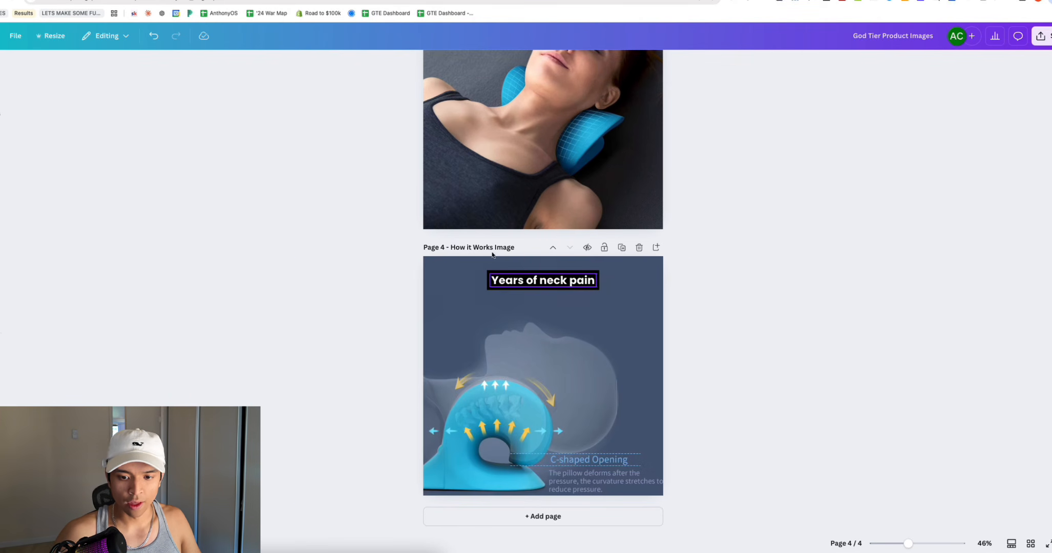
{"action": "double_click", "coordinate": [542, 280]}
{"action": "type", "text": "Reduces pressure and"}
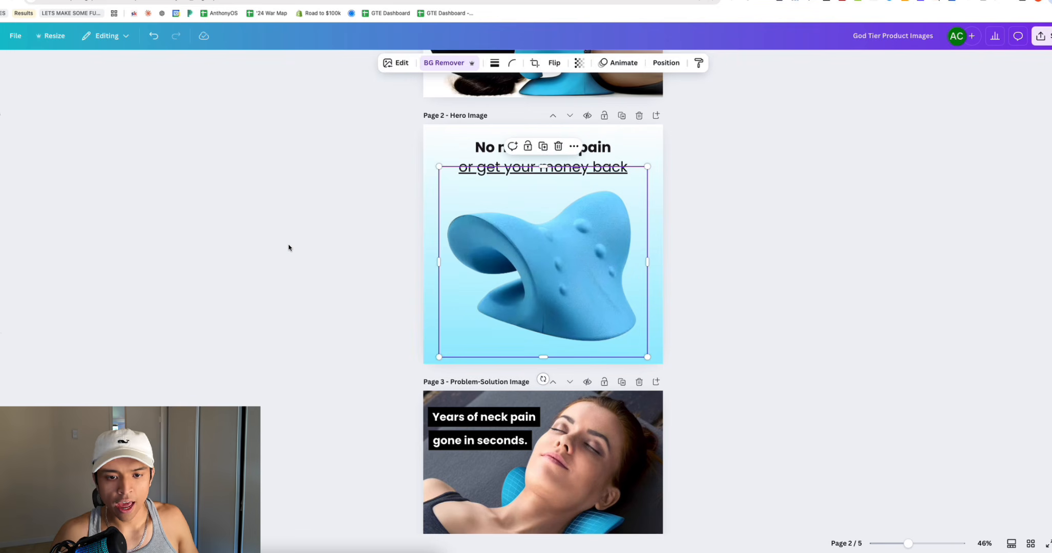
- Clear the content of page 5 and place a copy of page 2's neck stretcher cut-out on it
{"action": "left_click", "coordinate": [288, 246]}
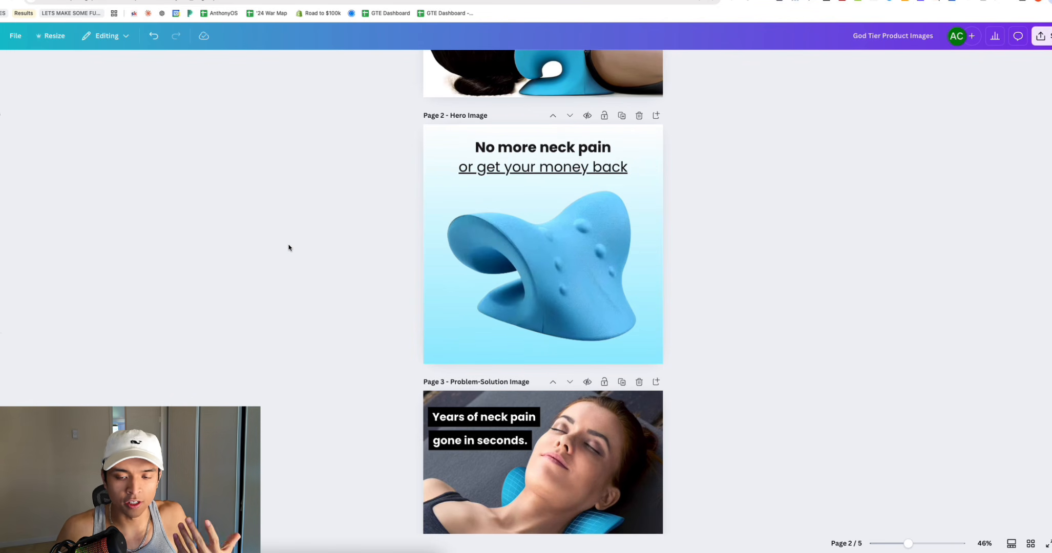
{"action": "scroll", "coordinate": [290, 231], "scroll_direction": "up", "scroll_amount": 2}
{"action": "scroll", "coordinate": [418, 253], "scroll_direction": "down", "scroll_amount": 2}
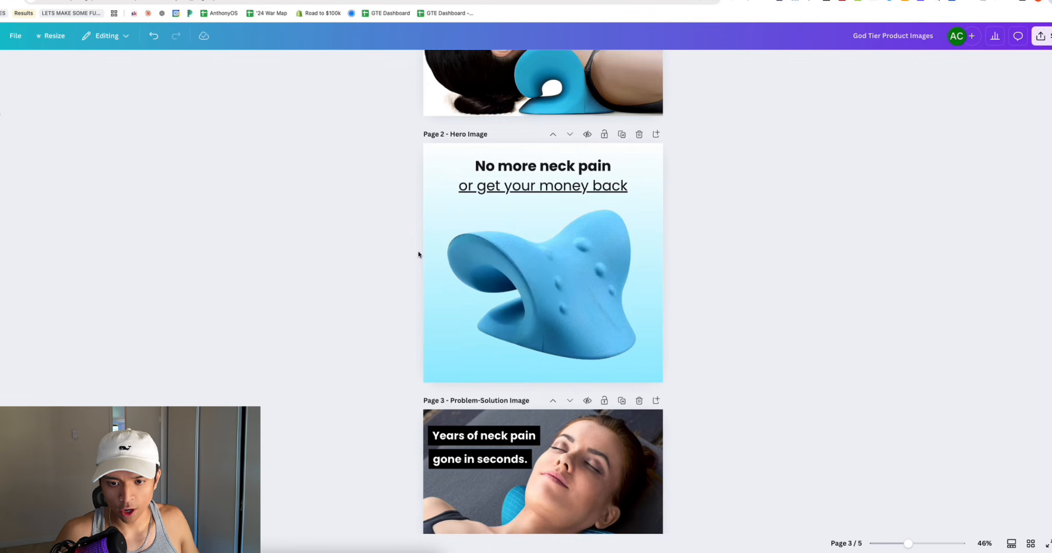
{"action": "left_click", "coordinate": [541, 295]}
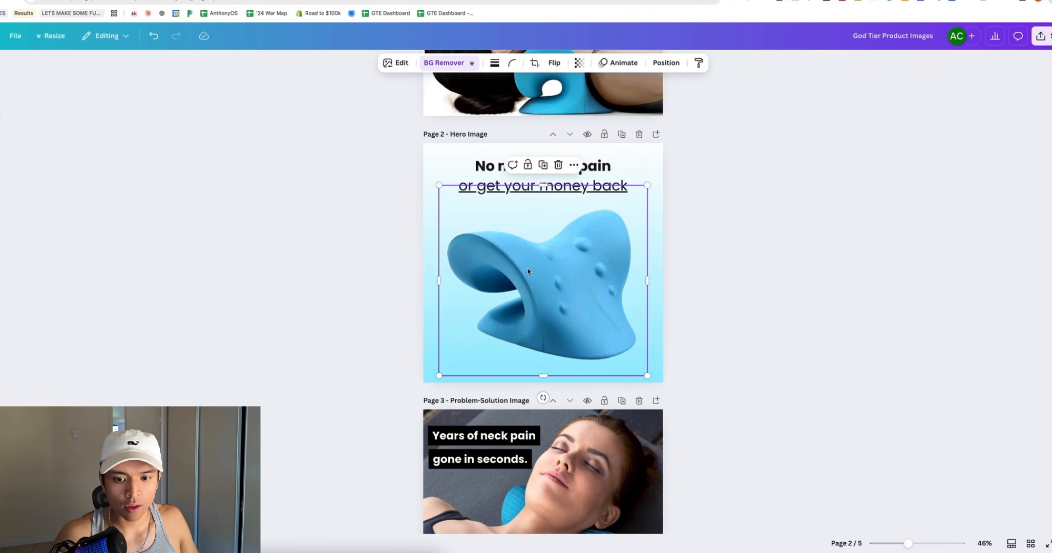
{"action": "scroll", "coordinate": [527, 293], "scroll_direction": "down", "scroll_amount": 10}
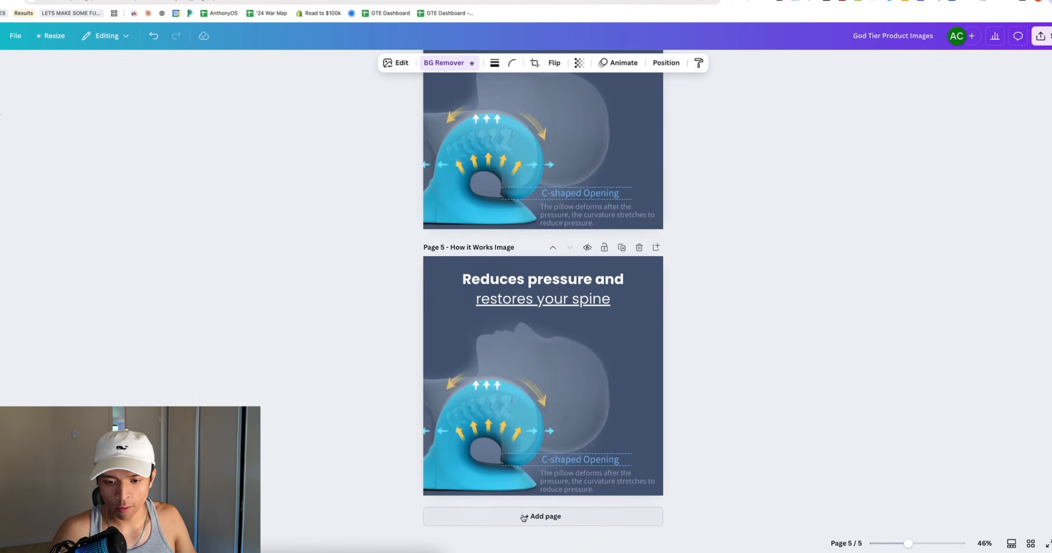
{"action": "left_click", "coordinate": [651, 398]}
{"action": "key", "text": "Delete"}
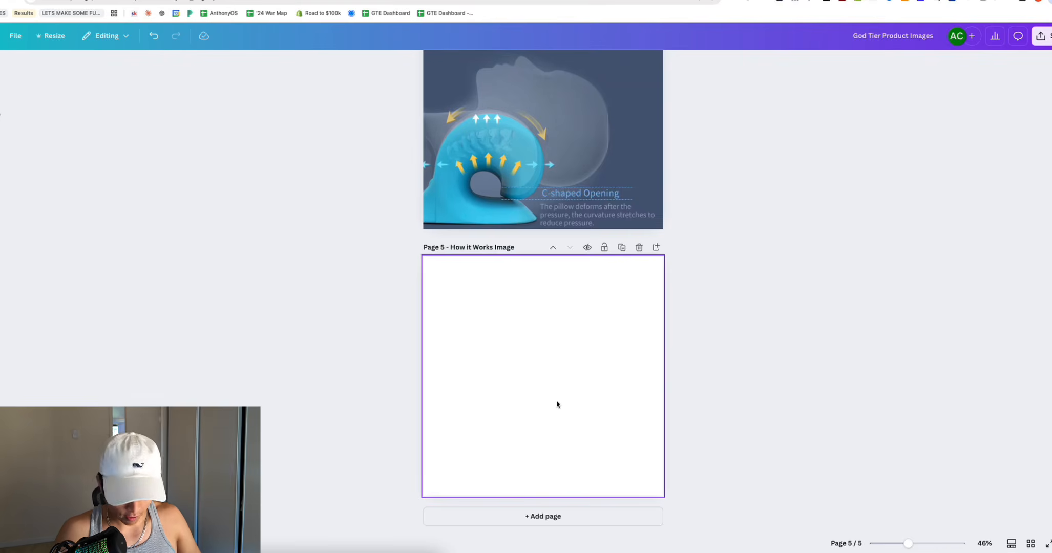
{"action": "key", "text": "ctrl+v"}
{"action": "left_click", "coordinate": [454, 300]}
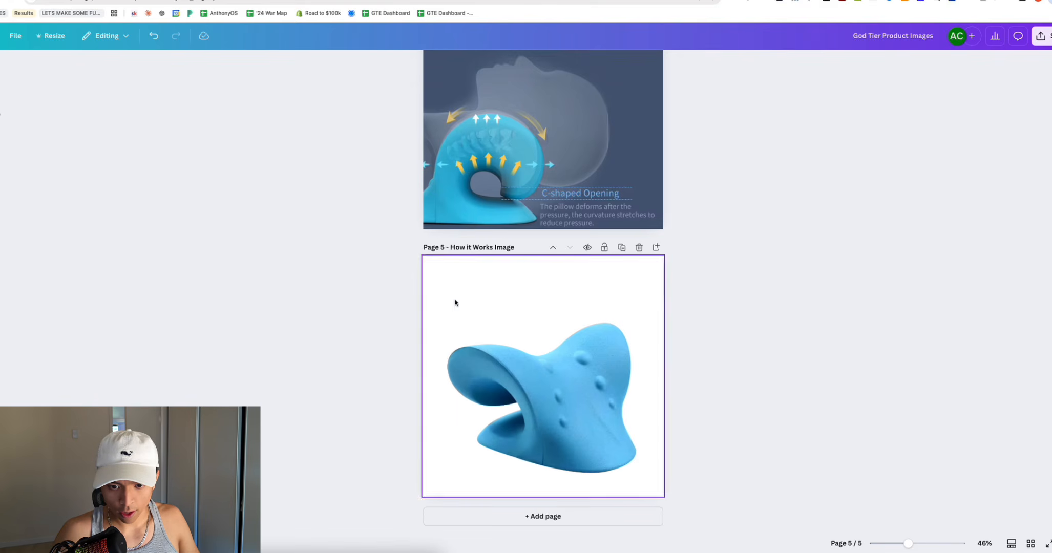
- Paste the two-line headline above the cut-out on page 5 and replace its text with "Benefits of" and "Neck Cloud"
{"action": "key", "text": "ctrl+v"}
{"action": "left_click_drag", "start_coordinate": [618, 299], "coordinate": [378, 277]}
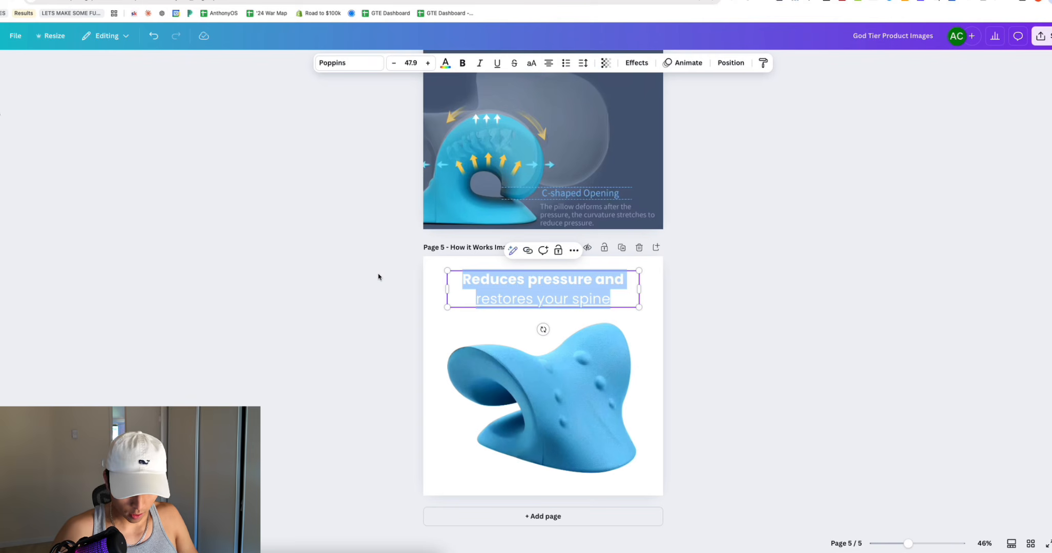
{"action": "key", "text": "BackSpace"}
{"action": "type", "text": "The Same"}
{"action": "key", "text": "super+a"}
{"action": "type", "text": "Th"}
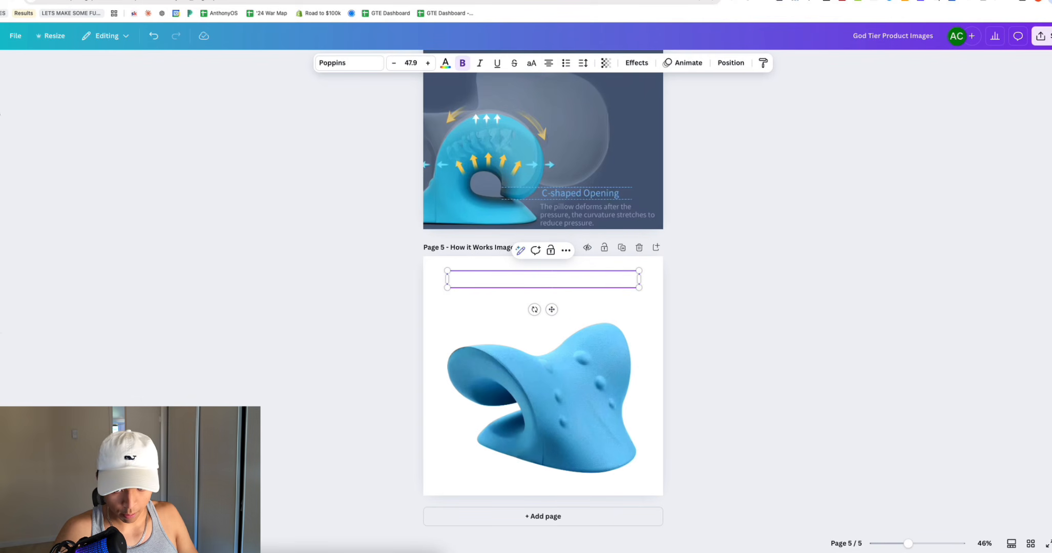
{"action": "key", "text": "Return"}
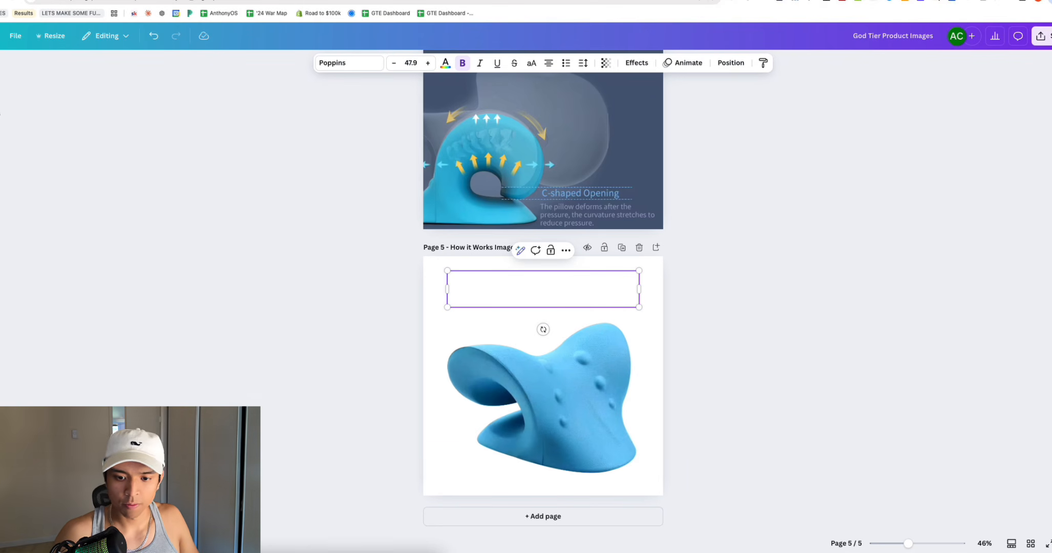
{"action": "key", "text": "super+a"}
{"action": "left_click", "coordinate": [588, 301]}
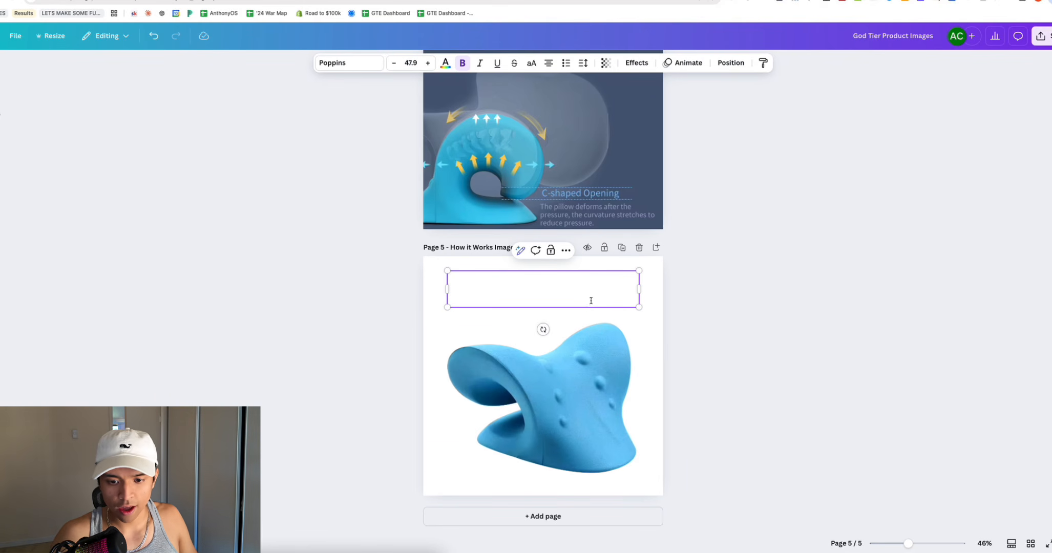
- Colour the page 5 headline black and extend its first line to "Benefits of using"
{"action": "key", "text": "super+a"}
{"action": "left_click", "coordinate": [444, 66]}
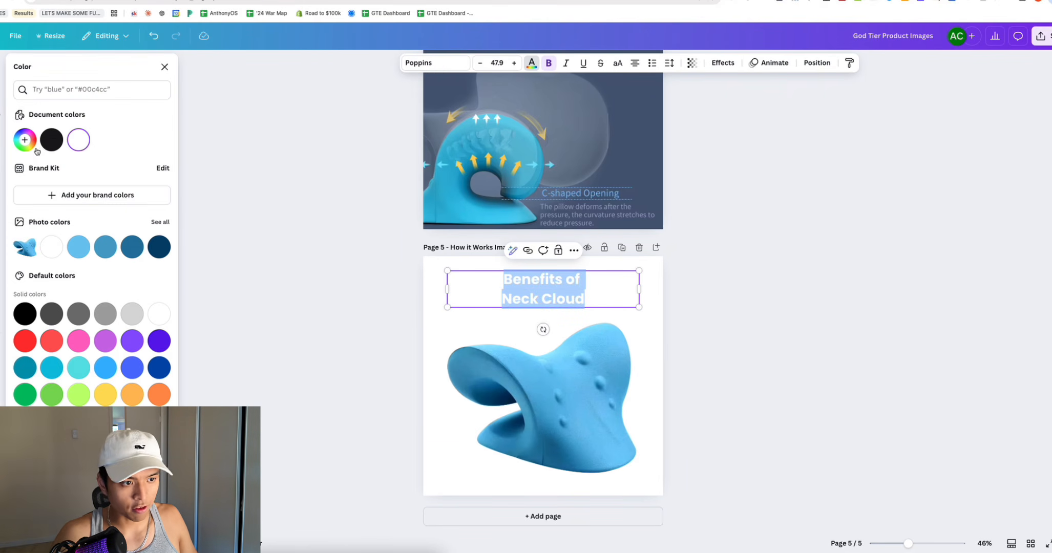
{"action": "left_click", "coordinate": [51, 140]}
{"action": "left_click", "coordinate": [569, 300]}
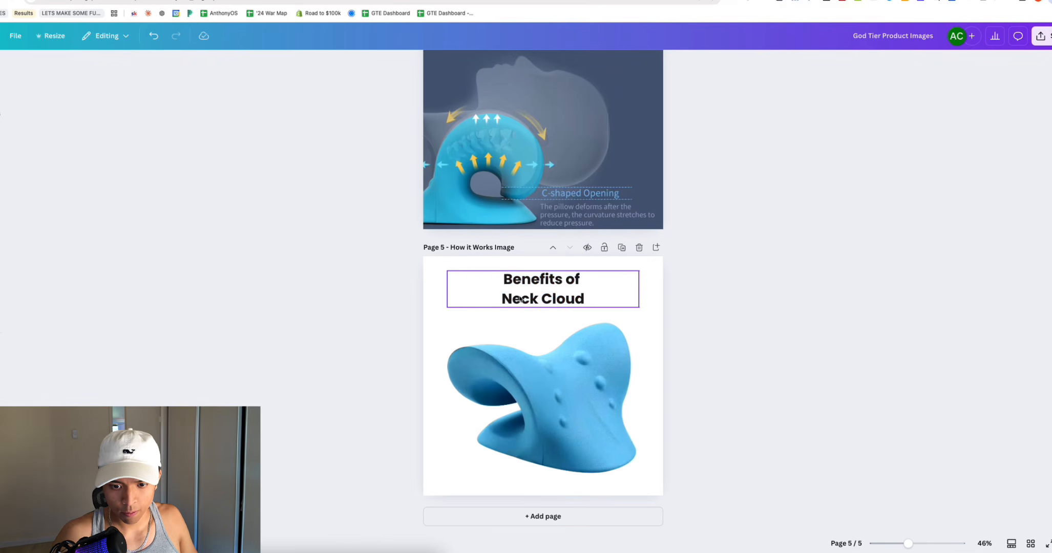
{"action": "left_click", "coordinate": [594, 284]}
{"action": "type", "text": "using "}
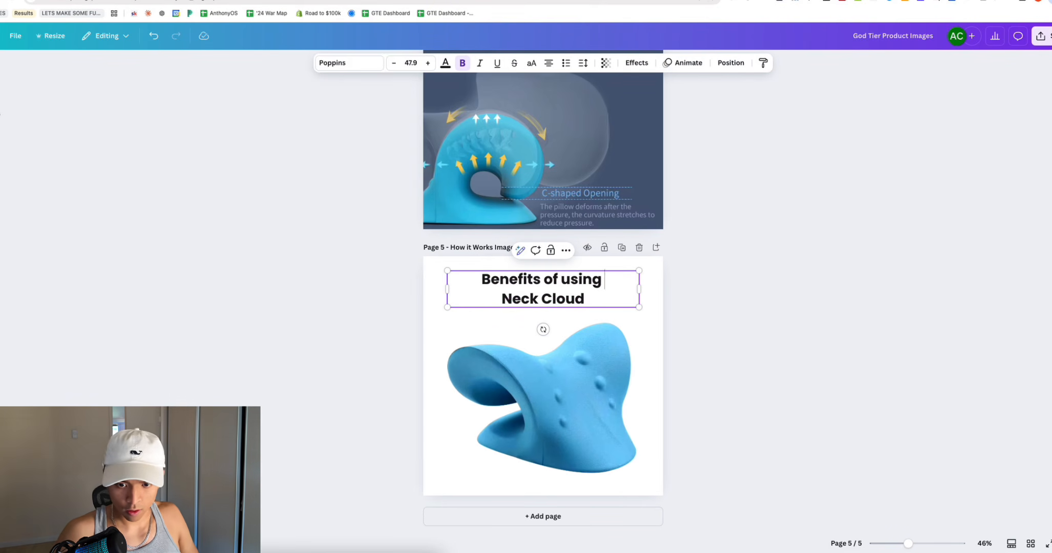
- Add "the" before "Neck Cloud" in the page 5 headline and remove the bold from its first line
{"action": "type", "text": "the"}
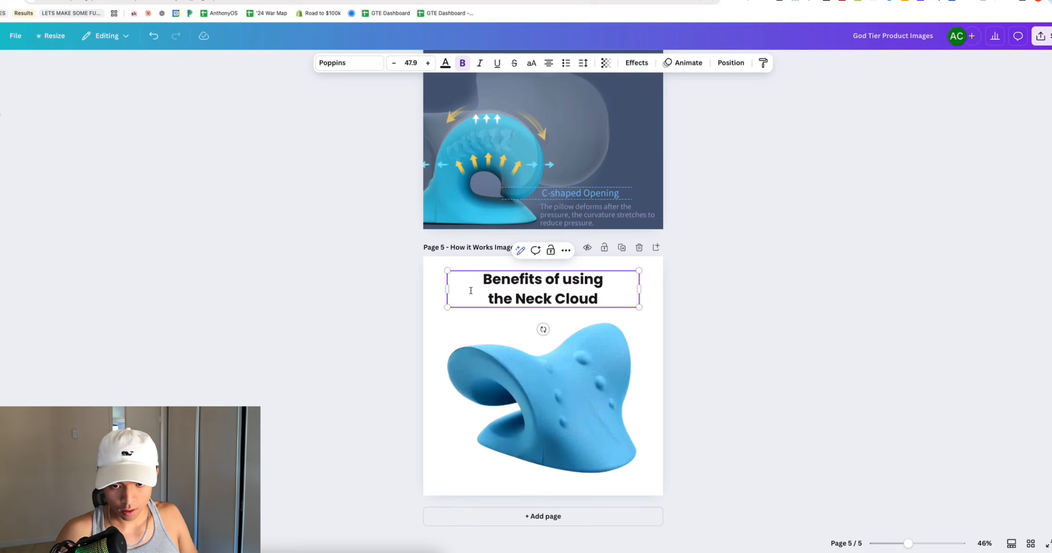
{"action": "left_click_drag", "start_coordinate": [604, 279], "coordinate": [459, 274]}
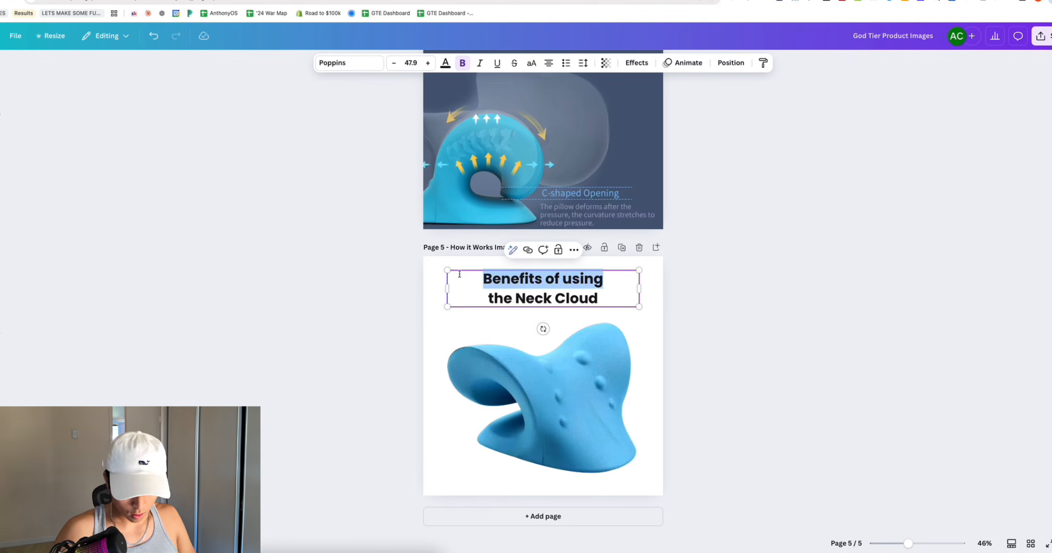
{"action": "key", "text": "super+b"}
{"action": "left_click", "coordinate": [330, 294]}
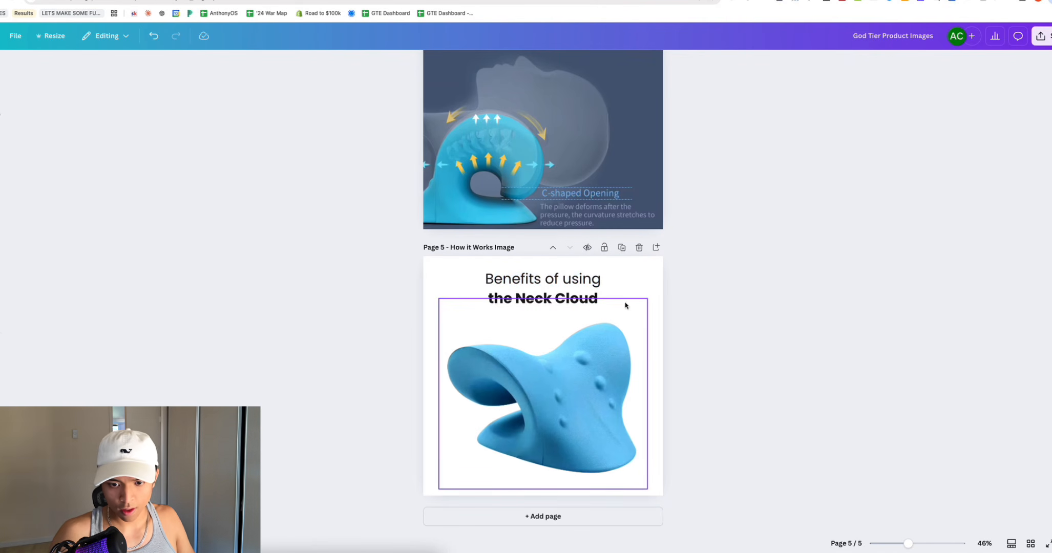
- Shrink the neck stretcher cut-out on page 5 to under half the page width and place it at the page's right side
{"action": "left_click", "coordinate": [602, 376]}
{"action": "left_click_drag", "start_coordinate": [646, 300], "coordinate": [609, 363]}
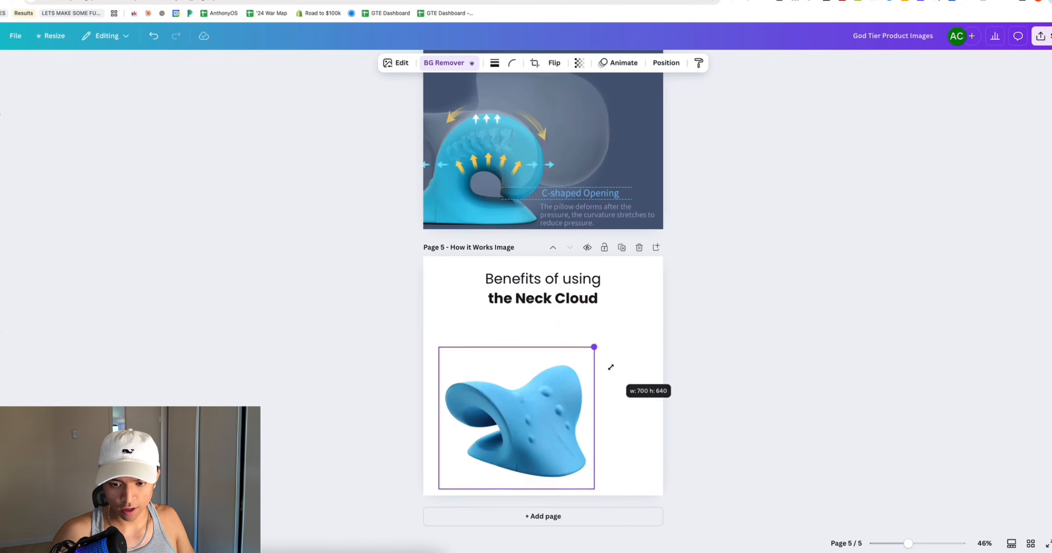
{"action": "left_click_drag", "start_coordinate": [541, 444], "coordinate": [517, 415]}
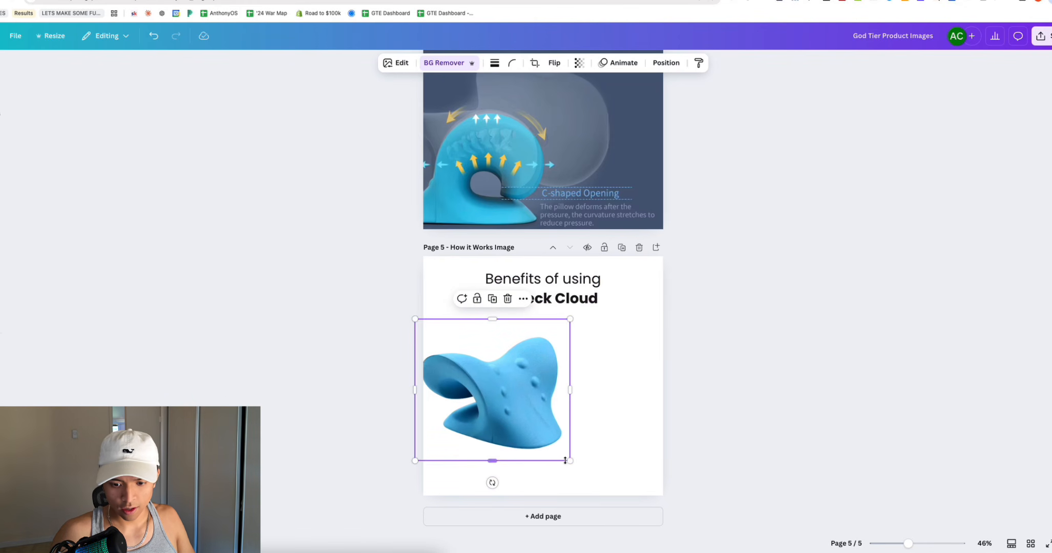
{"action": "left_click_drag", "start_coordinate": [568, 459], "coordinate": [521, 415]}
{"action": "left_click_drag", "start_coordinate": [470, 374], "coordinate": [491, 395]}
{"action": "left_click", "coordinate": [339, 359]}
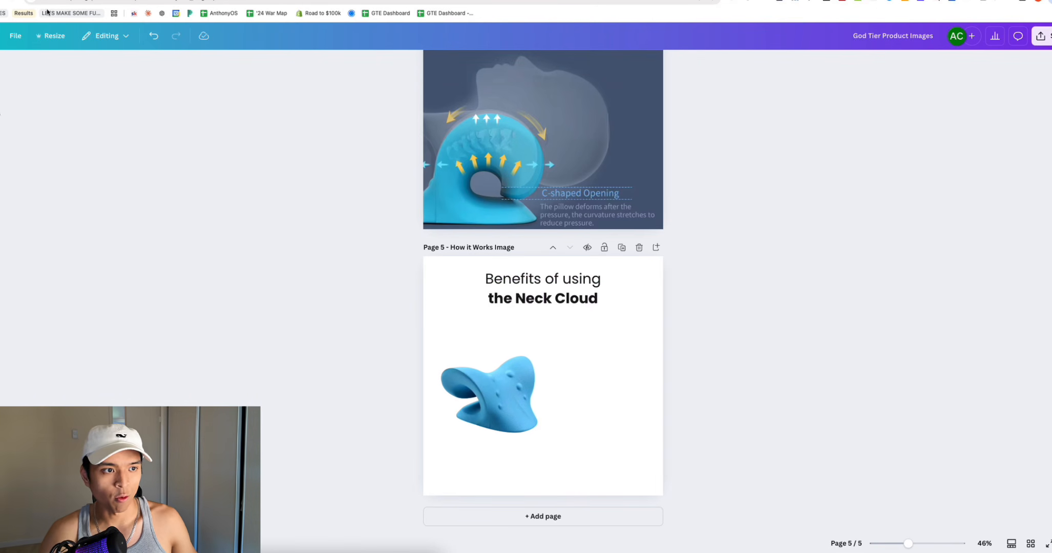
{"action": "left_click_drag", "start_coordinate": [516, 380], "coordinate": [627, 386]}
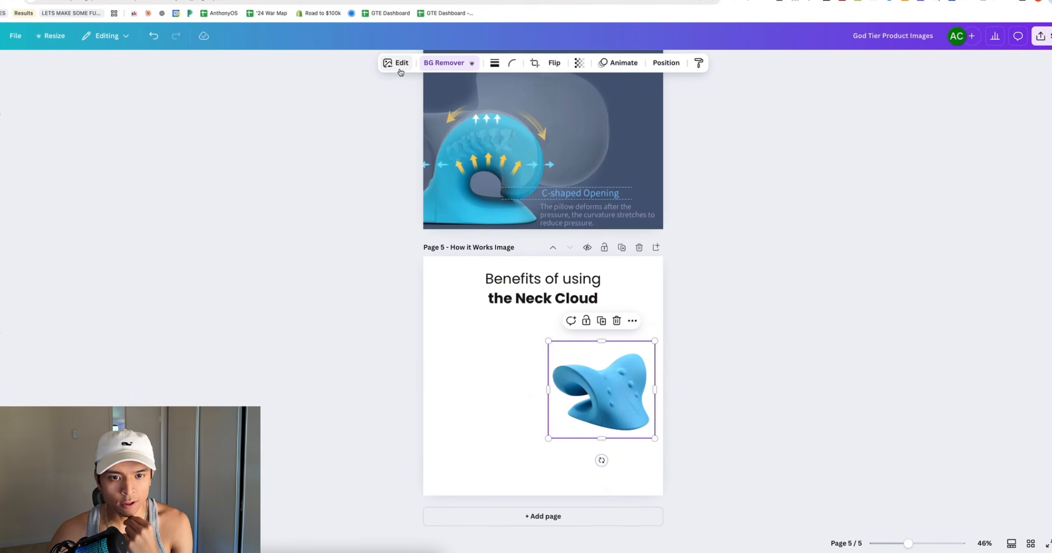
- Compare the shadow styles on the page 5 cut-out and apply the Drop shadow
{"action": "left_click", "coordinate": [400, 67]}
{"action": "left_click", "coordinate": [34, 324]}
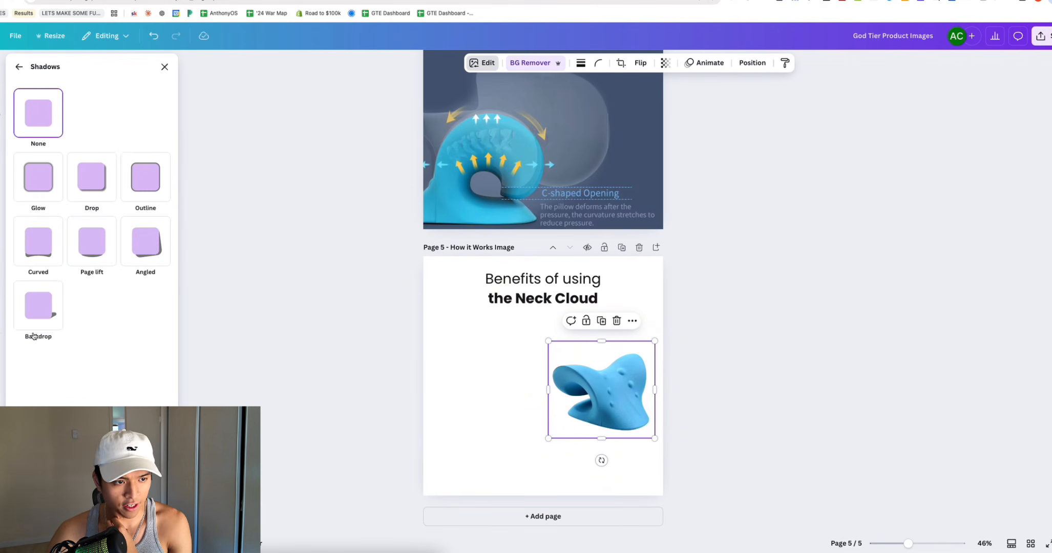
{"action": "left_click", "coordinate": [53, 179]}
{"action": "left_click", "coordinate": [92, 182]}
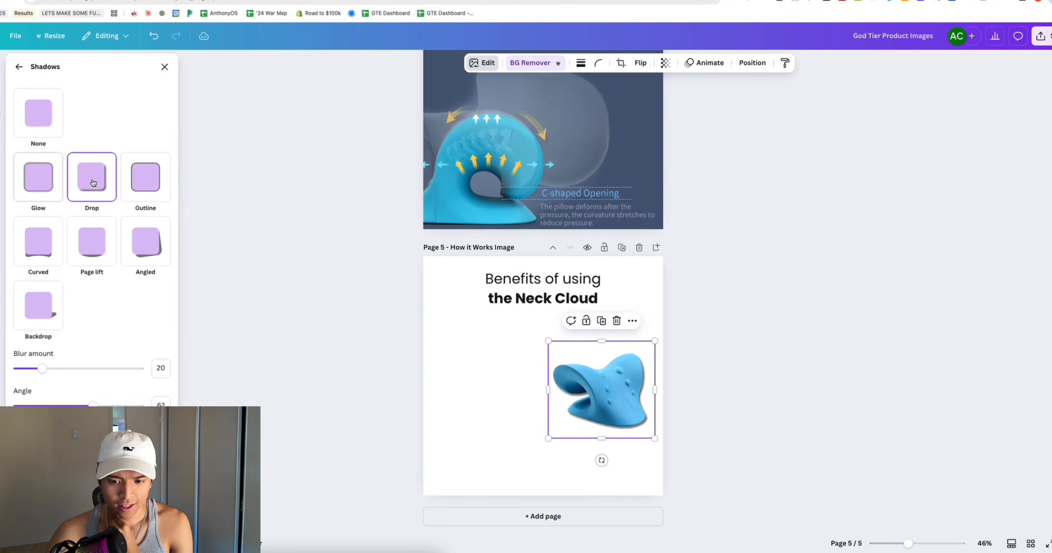
{"action": "left_click", "coordinate": [145, 179]}
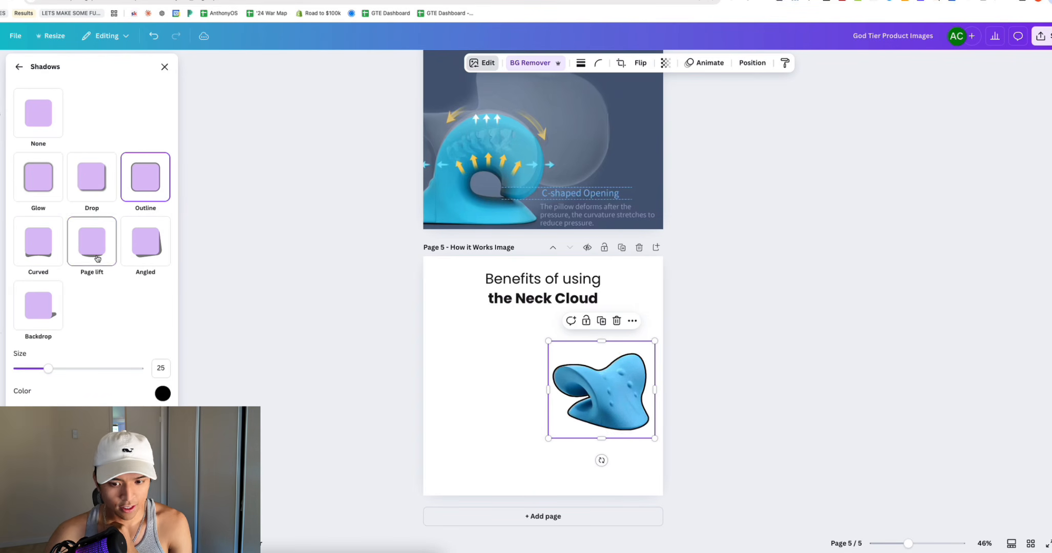
{"action": "left_click", "coordinate": [96, 256]}
{"action": "left_click", "coordinate": [136, 253]}
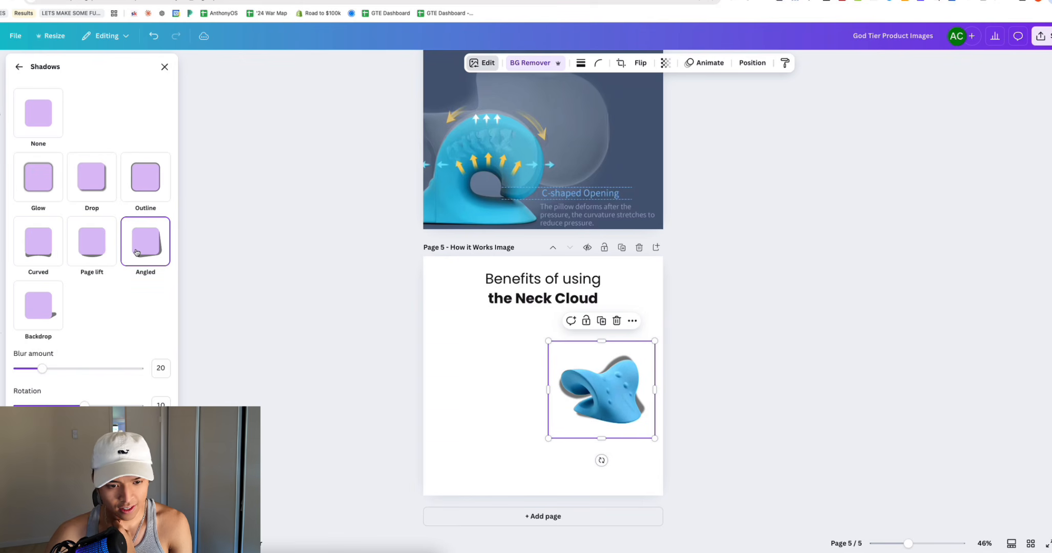
{"action": "left_click", "coordinate": [45, 253]}
{"action": "left_click", "coordinate": [45, 303]}
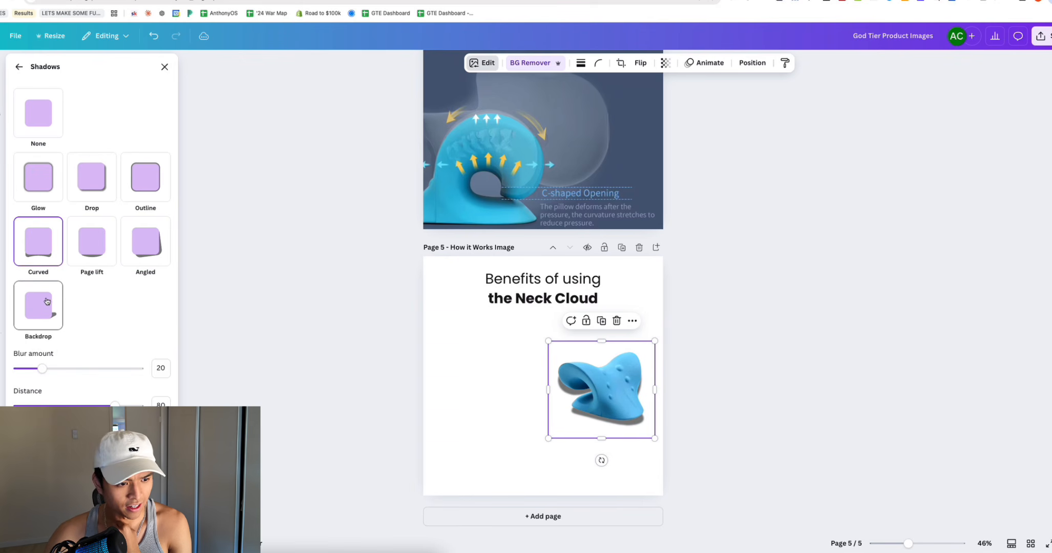
{"action": "left_click", "coordinate": [91, 245]}
{"action": "left_click", "coordinate": [92, 188]}
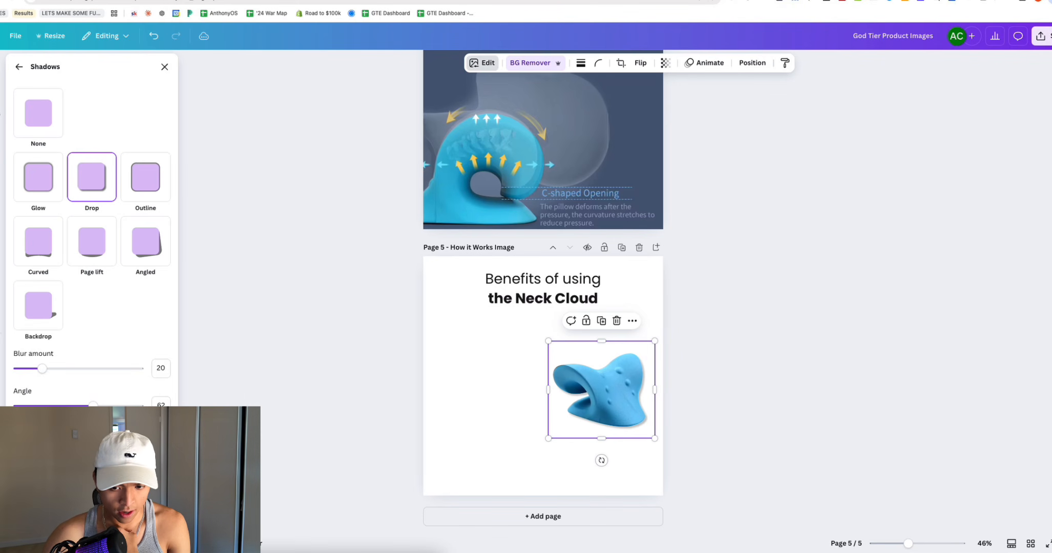
{"action": "left_click", "coordinate": [332, 347]}
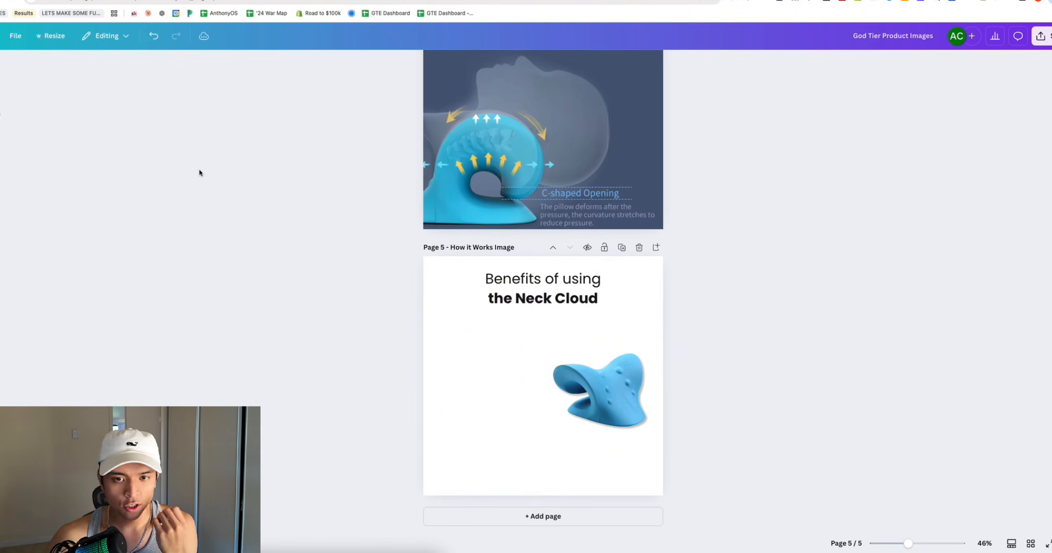
{"action": "mouse_move", "coordinate": [0, 146]}
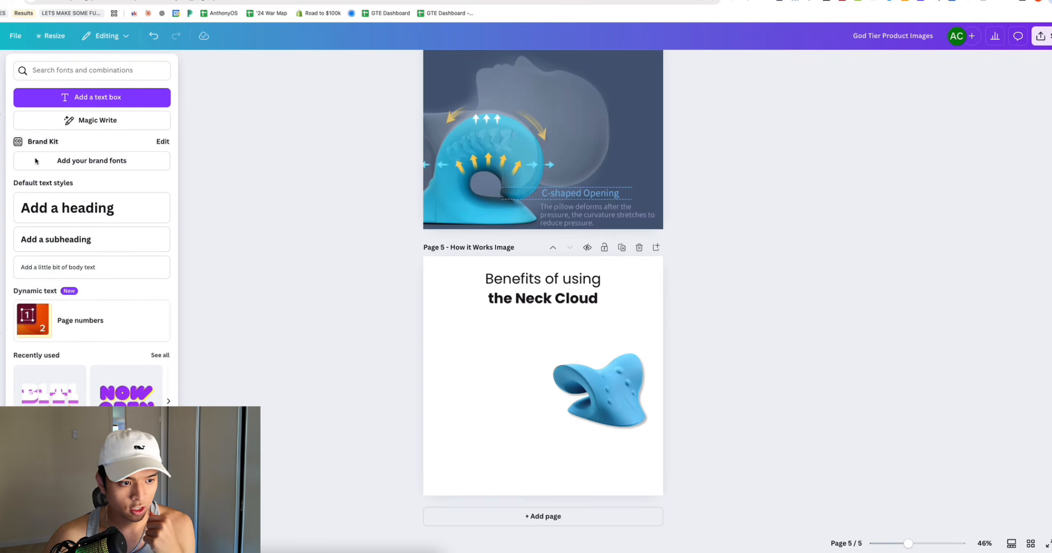
{"action": "left_click", "coordinate": [69, 208]}
{"action": "left_click", "coordinate": [598, 399]}
{"action": "left_click", "coordinate": [596, 383]}
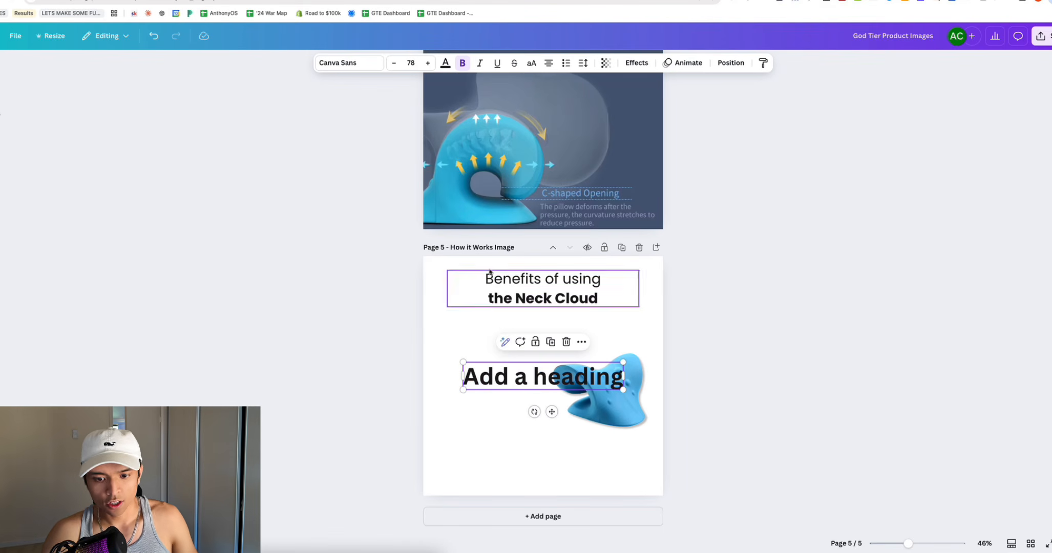
{"action": "key", "text": "Delete"}
- Place a copy of the two-line headline beside the cut-out on page 5 and left-align its text
{"action": "left_click", "coordinate": [528, 299]}
{"action": "left_click_drag", "start_coordinate": [527, 299], "coordinate": [511, 365]}
{"action": "left_click", "coordinate": [548, 63]}
{"action": "left_click", "coordinate": [397, 310]}
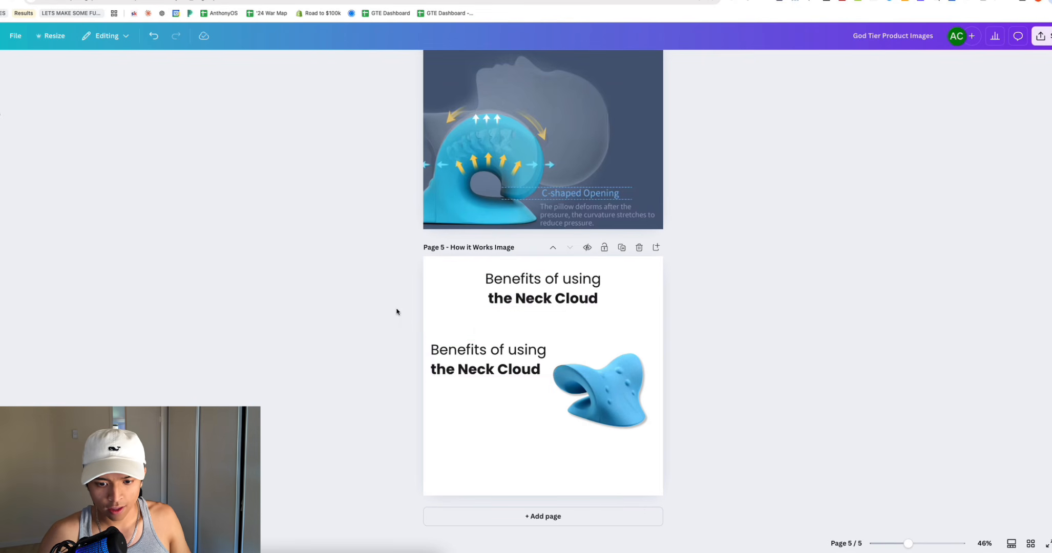
- Delete the copied headline's second line and shorten its first line to "Ben" as placeholder text
{"action": "left_click", "coordinate": [560, 366]}
{"action": "left_click", "coordinate": [544, 367]}
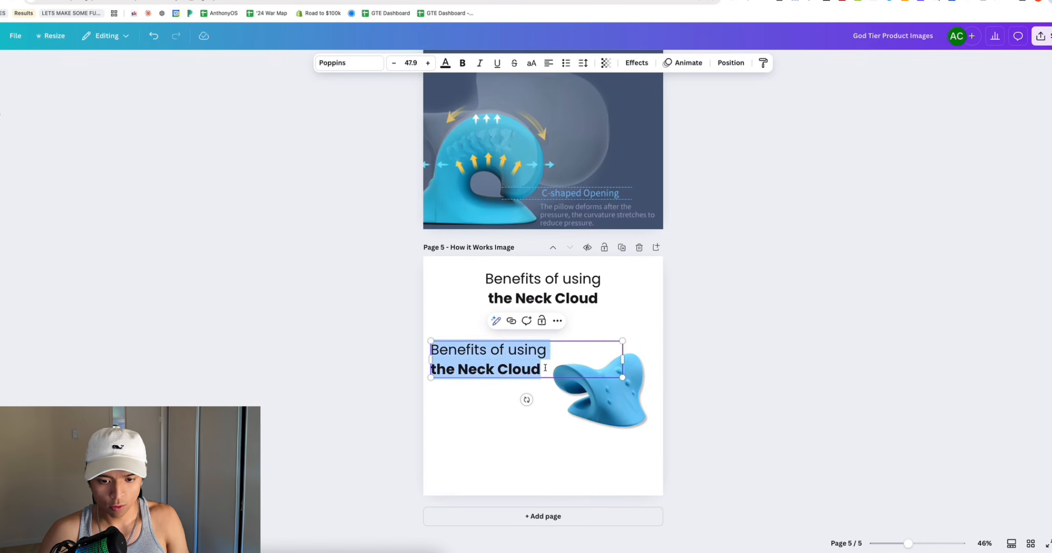
{"action": "left_click_drag", "start_coordinate": [544, 368], "coordinate": [432, 363]}
{"action": "key", "text": "BackSpace"}
{"action": "key", "text": "BackSpace"}
{"action": "key", "text": "BackSpace"}
{"action": "key", "text": "BackSpace"}
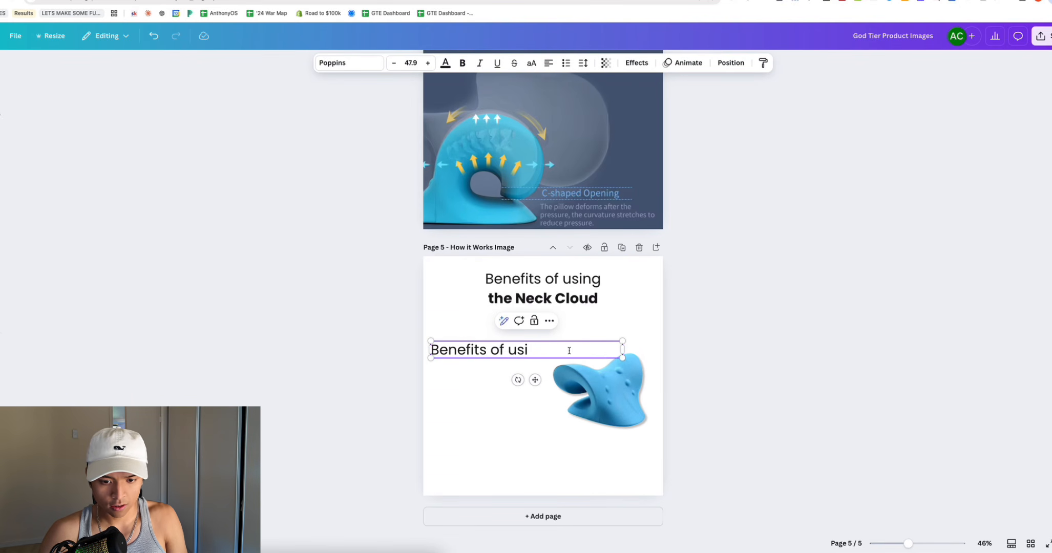
{"action": "key", "text": "BackSpace"}
{"action": "key", "text": "BackSpace"}
{"action": "key", "text": "BackSpace"}
{"action": "key", "text": "BackSpace"}
{"action": "key", "text": "BackSpace"}
{"action": "key", "text": "BackSpace"}
{"action": "key", "text": "BackSpace"}
{"action": "key", "text": "BackSpace"}
{"action": "key", "text": "BackSpace"}
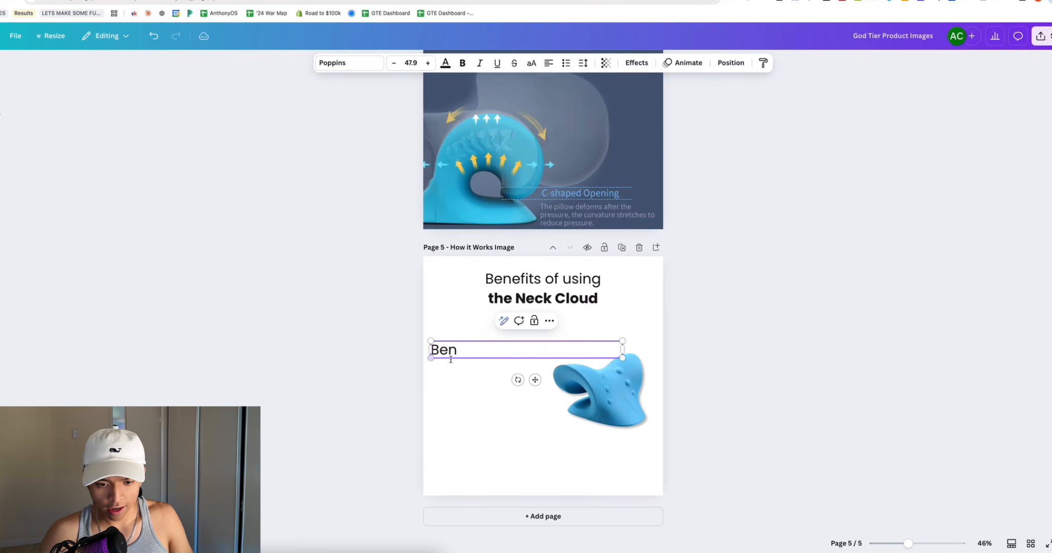
- Narrow the "Ben" text box to fit its text and set its font size to 28
{"action": "left_click_drag", "start_coordinate": [507, 353], "coordinate": [539, 348]}
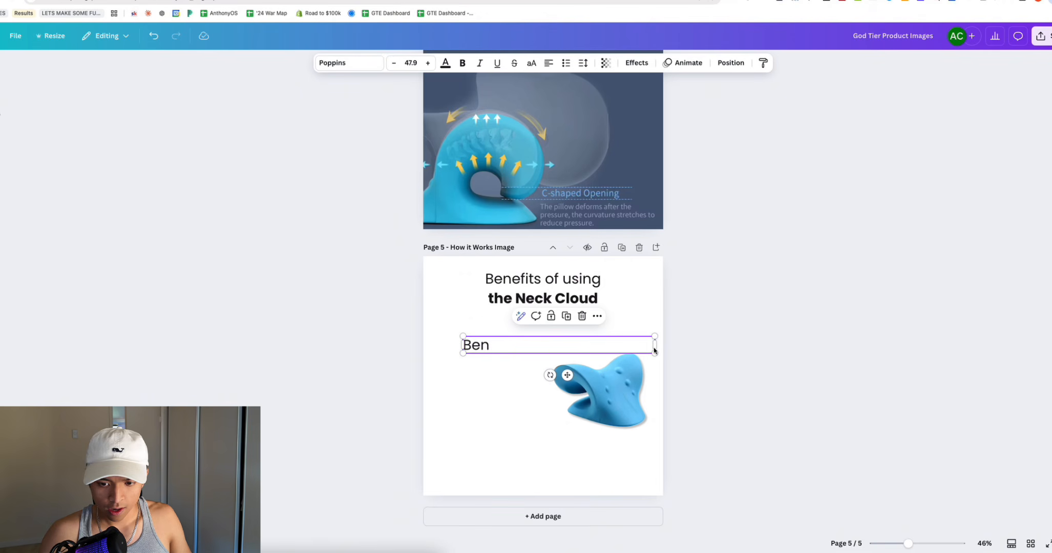
{"action": "left_click_drag", "start_coordinate": [645, 344], "coordinate": [497, 345]}
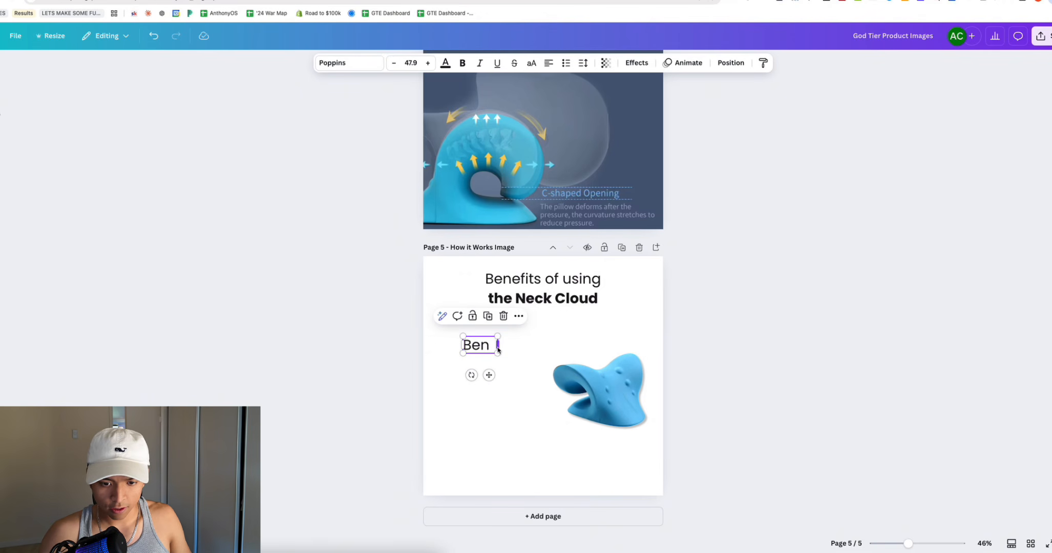
{"action": "left_click", "coordinate": [416, 63]}
{"action": "type", "text": "28"}
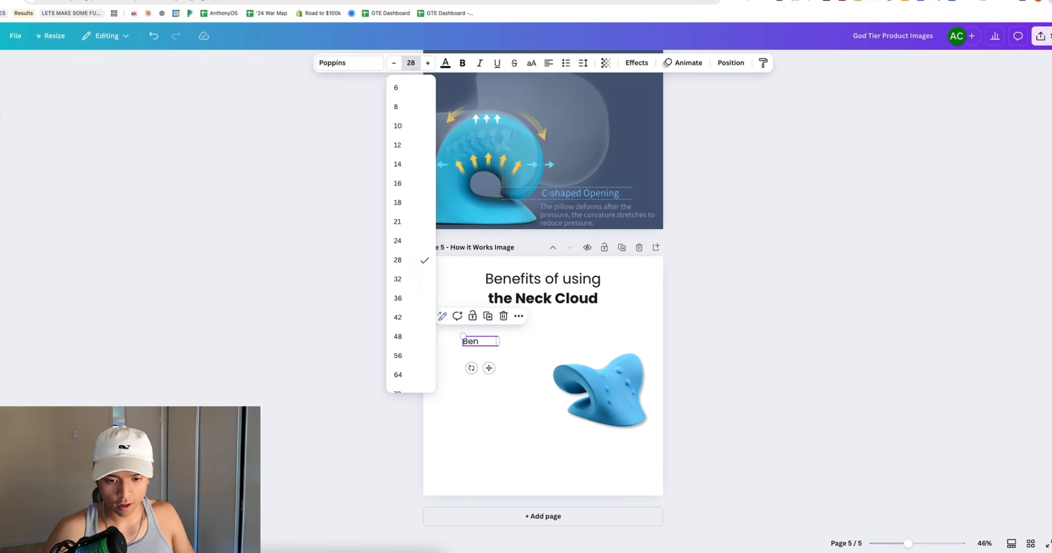
{"action": "key", "text": "Return"}
{"action": "left_click", "coordinate": [286, 347]}
{"action": "left_click", "coordinate": [471, 343]}
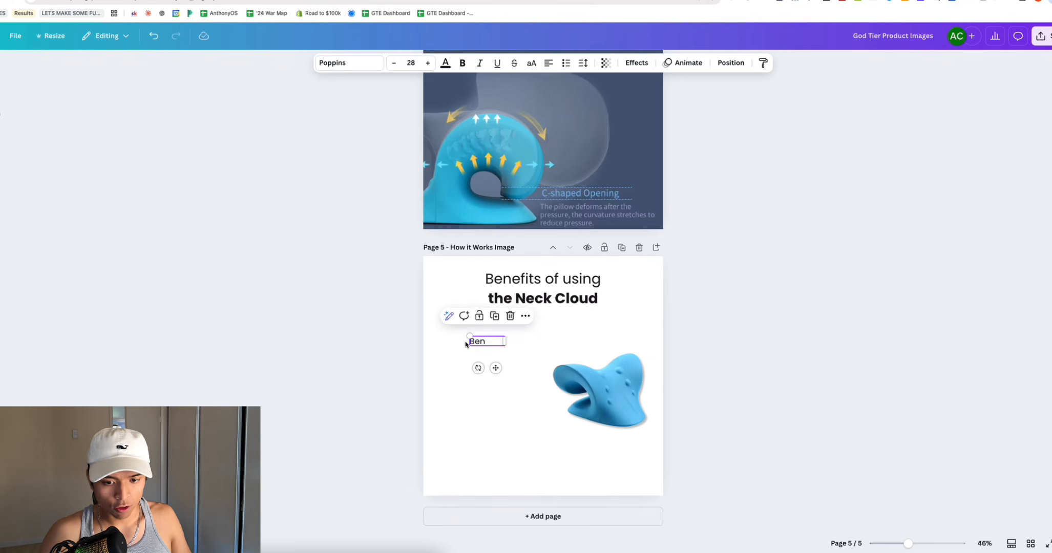
- Search the elements for "check" and add the green circle graphic with a white check mark to page 5
{"action": "left_click", "coordinate": [134, 211]}
{"action": "left_click", "coordinate": [0, 113]}
{"action": "type", "text": "check"}
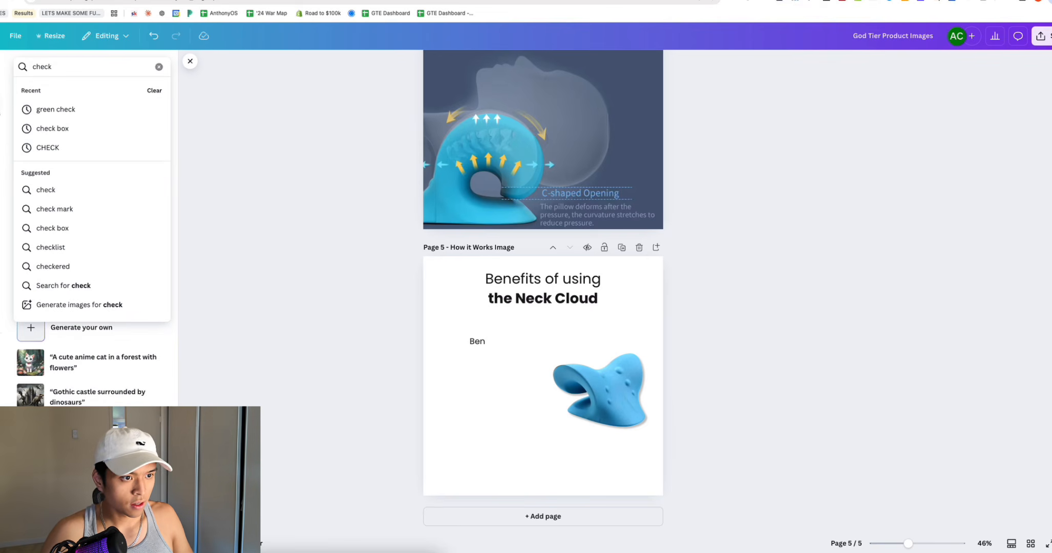
{"action": "key", "text": "Return"}
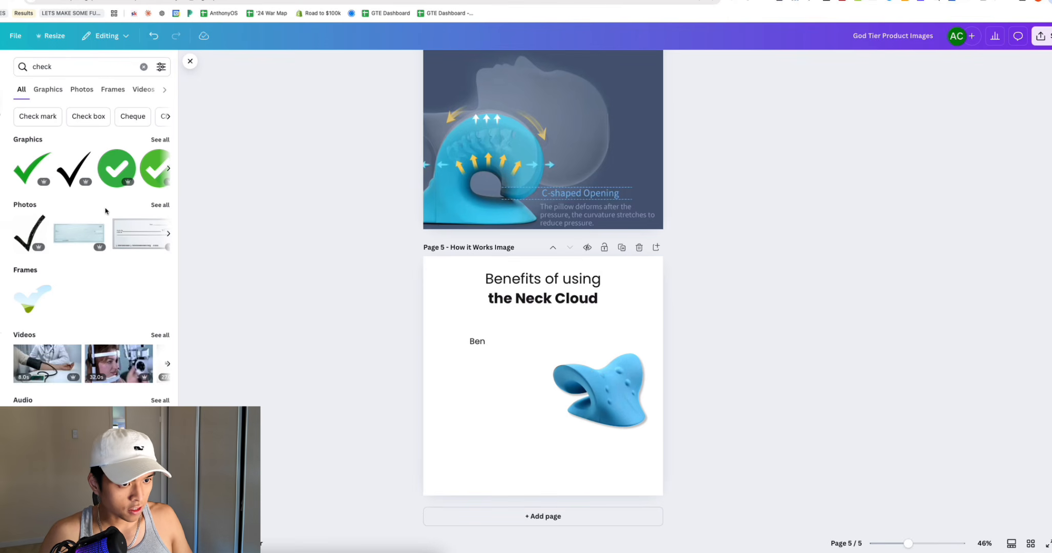
{"action": "left_click", "coordinate": [146, 158]}
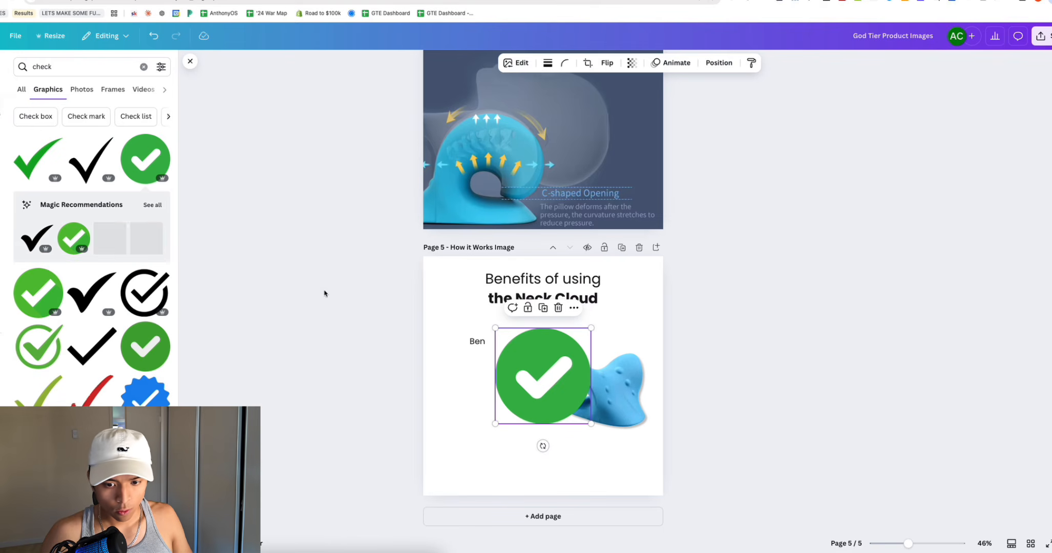
{"action": "left_click_drag", "start_coordinate": [596, 384], "coordinate": [573, 384]}
{"action": "key", "text": "ctrl+z"}
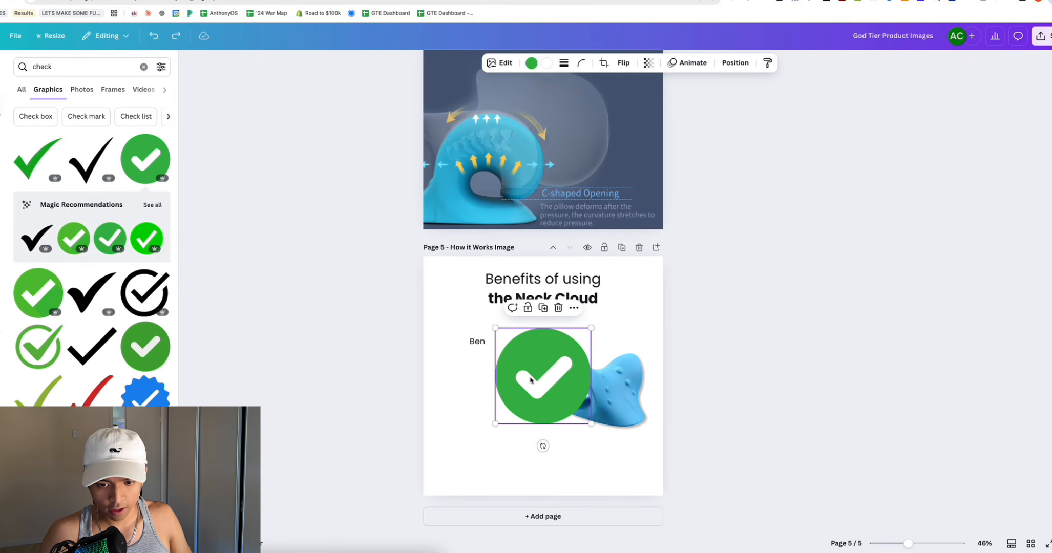
- Try dark blue from the product photo's colours on the check badge's circle
{"action": "left_click", "coordinate": [531, 63]}
{"action": "left_click", "coordinate": [78, 248]}
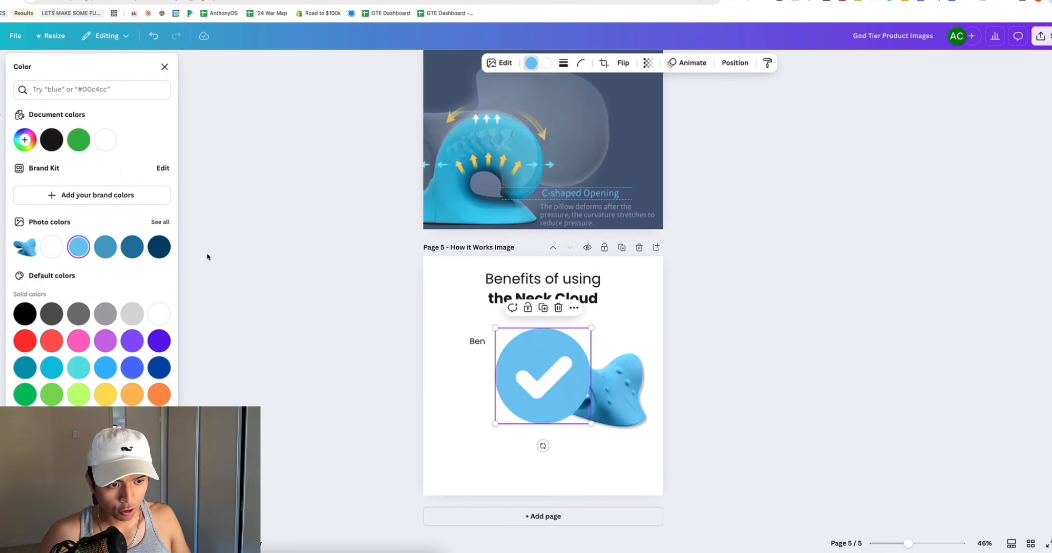
{"action": "left_click", "coordinate": [132, 248]}
{"action": "left_click", "coordinate": [254, 238]}
- Shrink the check badge to icon size and colour its circle light blue from the product photo's colours
{"action": "left_click", "coordinate": [517, 361]}
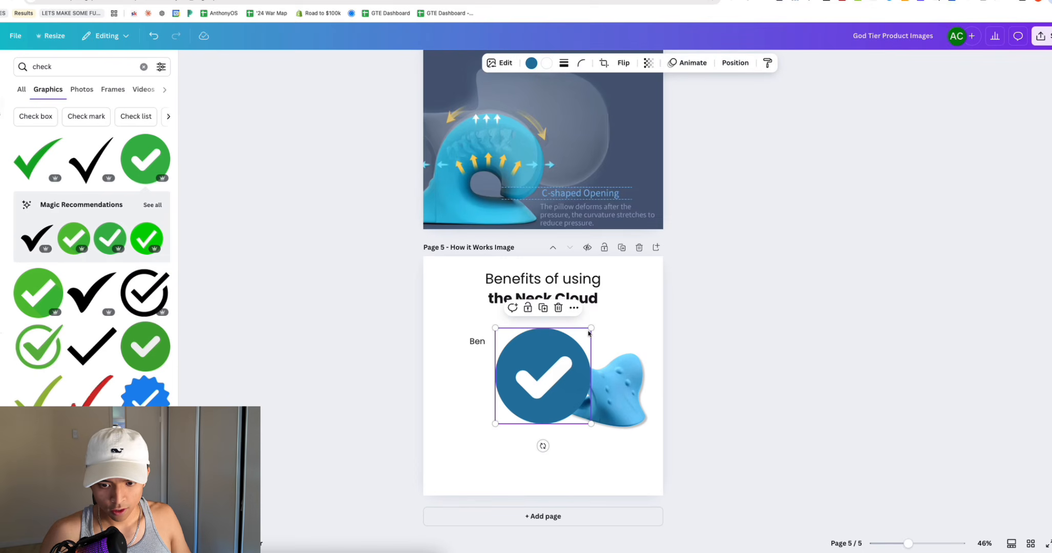
{"action": "left_click_drag", "start_coordinate": [591, 328], "coordinate": [520, 399]}
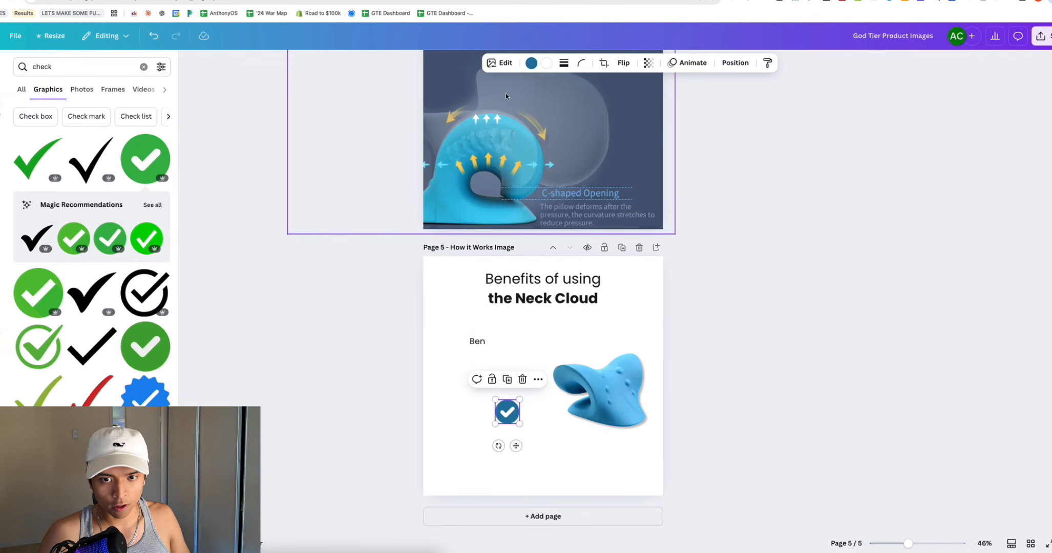
{"action": "left_click", "coordinate": [531, 62]}
{"action": "left_click", "coordinate": [79, 247]}
{"action": "left_click", "coordinate": [249, 298]}
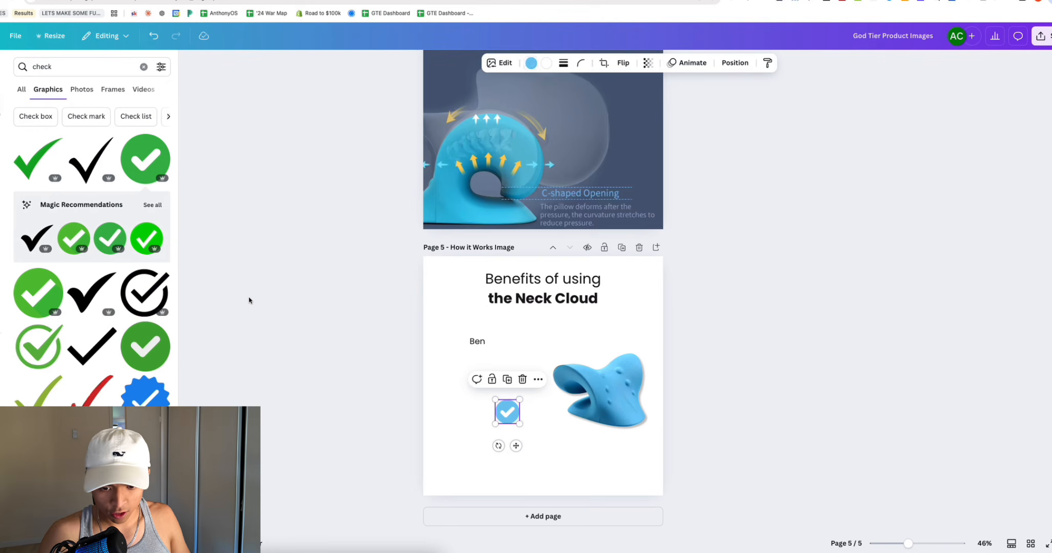
- Place the check badge directly before the "Ben" text near page 5's left edge and line the two up vertically
{"action": "left_click_drag", "start_coordinate": [503, 417], "coordinate": [456, 342]}
{"action": "left_click", "coordinate": [464, 343]}
{"action": "left_click", "coordinate": [284, 364]}
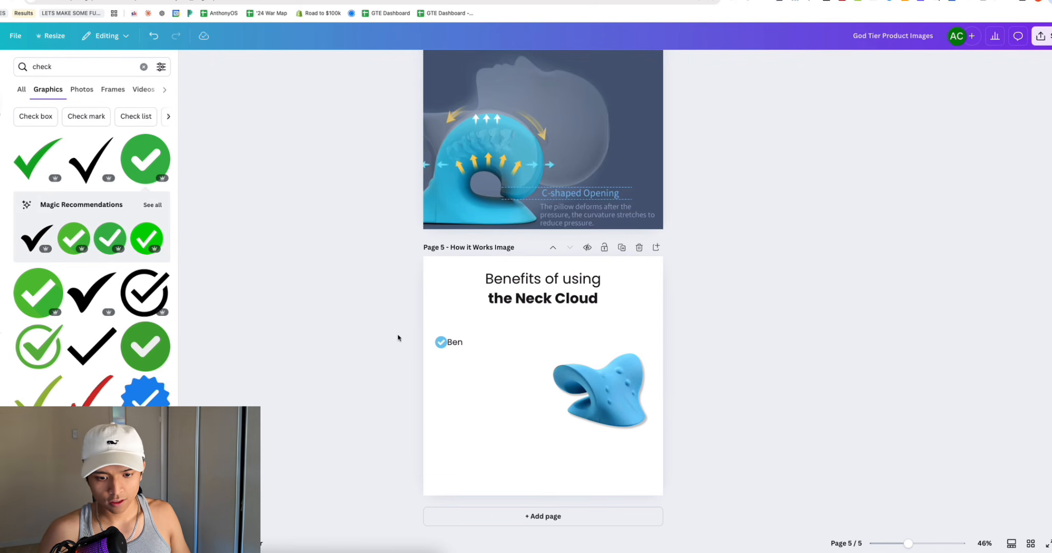
{"action": "left_click", "coordinate": [452, 342]}
{"action": "scroll", "coordinate": [451, 346], "scroll_direction": "up", "scroll_amount": 10}
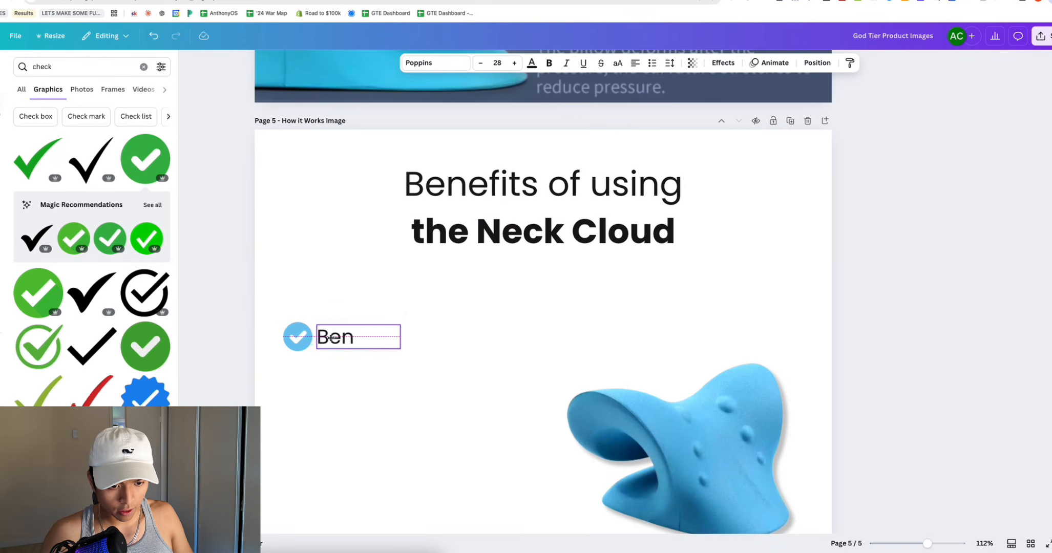
{"action": "left_click", "coordinate": [260, 324]}
{"action": "scroll", "coordinate": [343, 373], "scroll_direction": "down", "scroll_amount": 10}
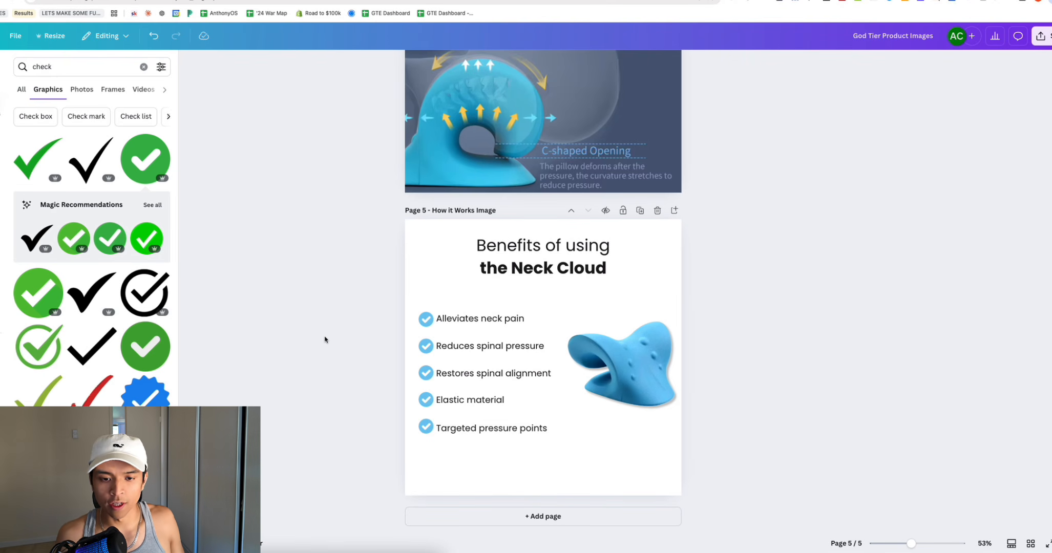
- Rename page 5 from its copied title to "Benefits/Features Callout"
{"action": "left_click", "coordinate": [489, 210]}
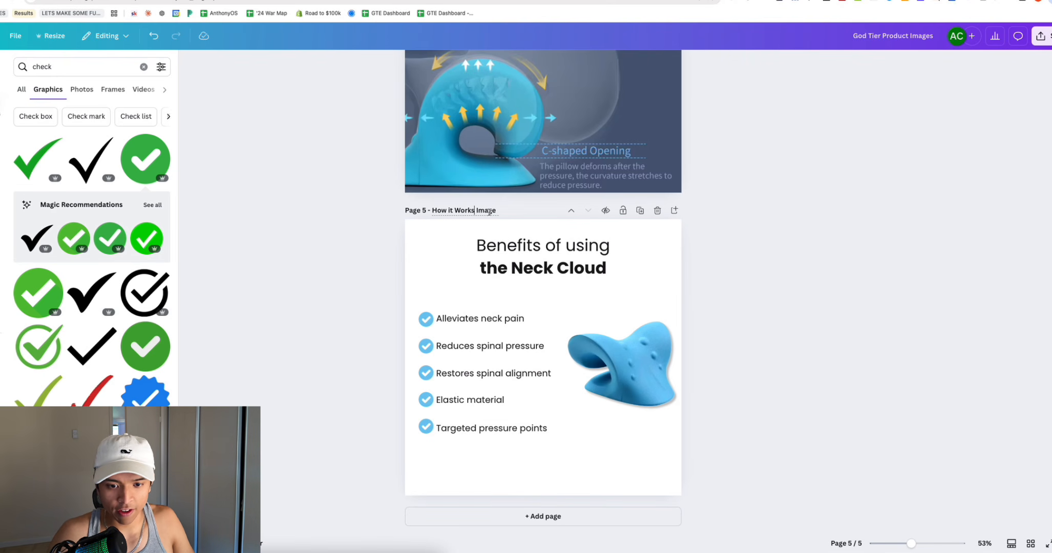
{"action": "left_click_drag", "start_coordinate": [477, 210], "coordinate": [434, 210]}
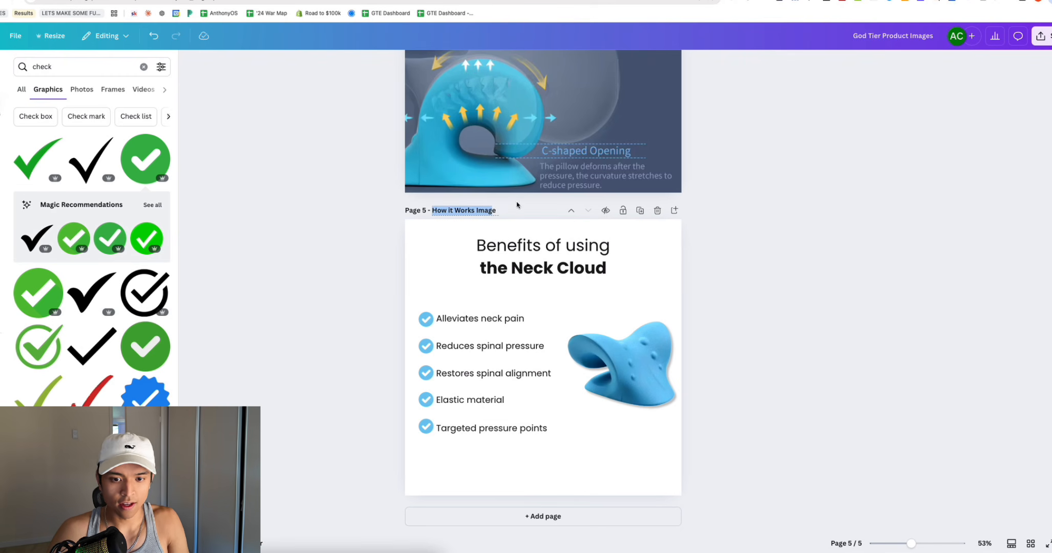
{"action": "key", "text": "BackSpace"}
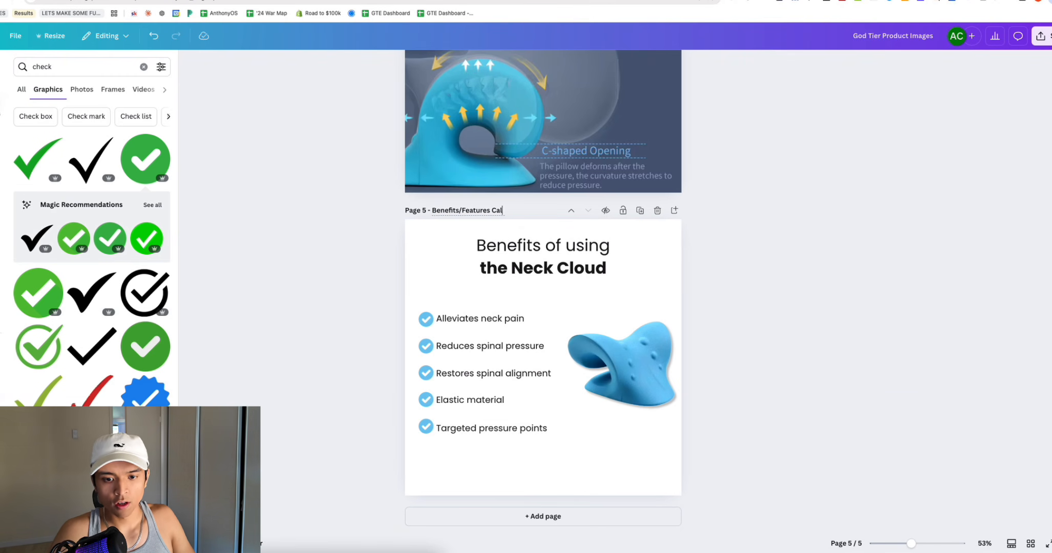
{"action": "left_click", "coordinate": [237, 308]}
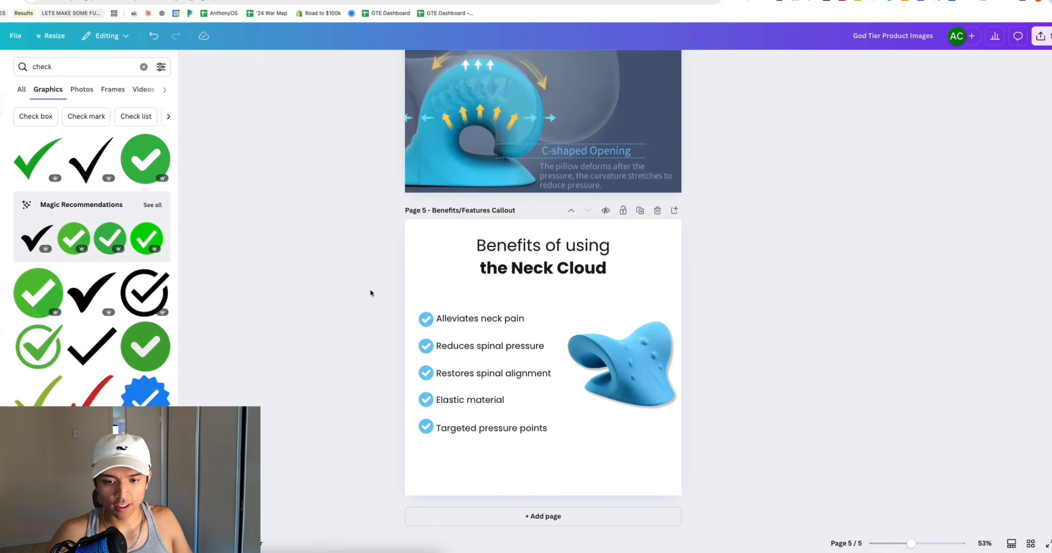
{"action": "left_click_drag", "start_coordinate": [266, 296], "coordinate": [433, 480]}
{"action": "left_click", "coordinate": [365, 417]}
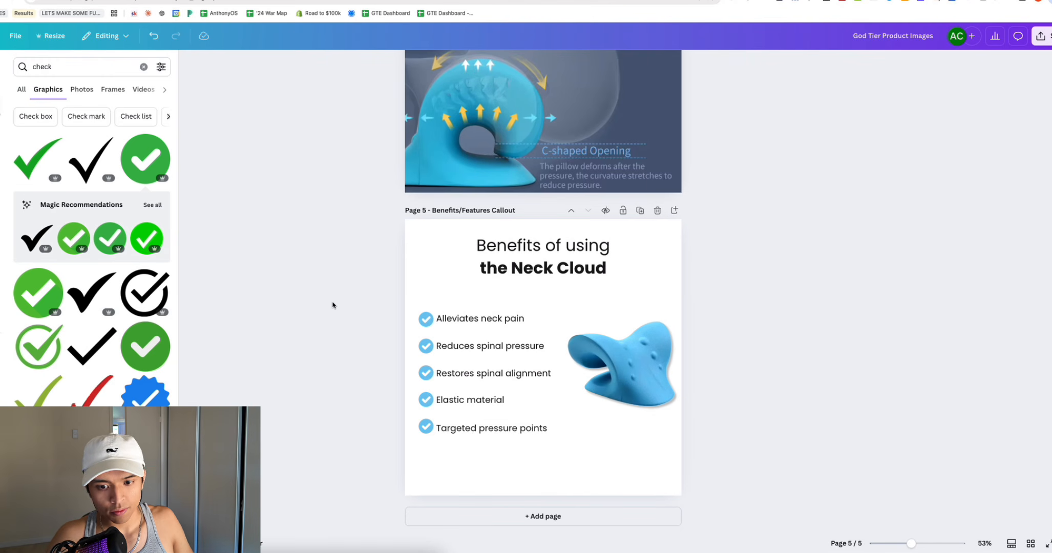
{"action": "scroll", "coordinate": [331, 223], "scroll_direction": "up", "scroll_amount": 1}
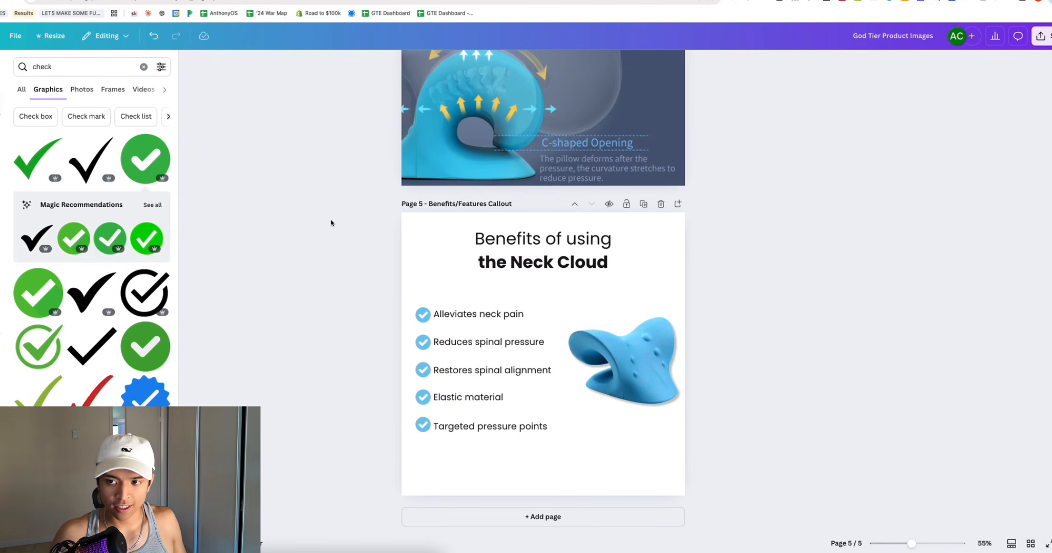
- Switch to the Amazon listing of the RESTCLOUD neck stretcher and look through the product page
{"action": "left_click", "coordinate": [410, 0]}
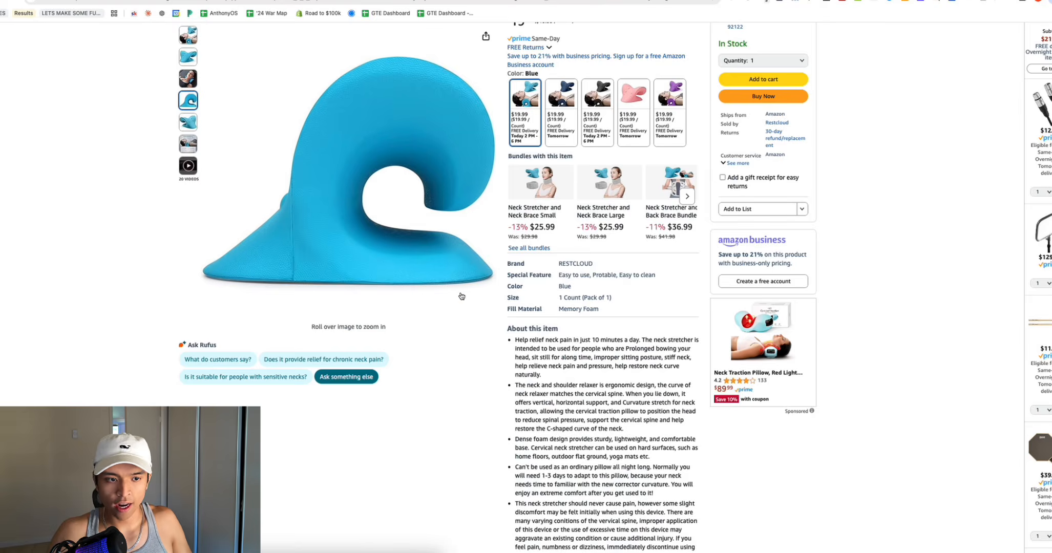
{"action": "scroll", "coordinate": [626, 55], "scroll_direction": "up", "scroll_amount": 2}
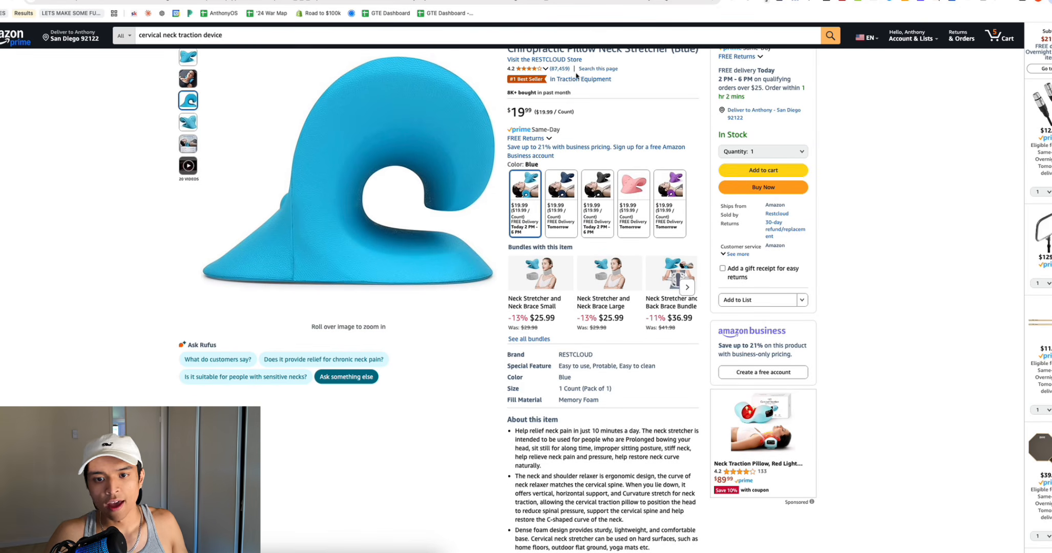
{"action": "scroll", "coordinate": [613, 313], "scroll_direction": "down", "scroll_amount": 15}
{"action": "scroll", "coordinate": [614, 313], "scroll_direction": "down", "scroll_amount": 10}
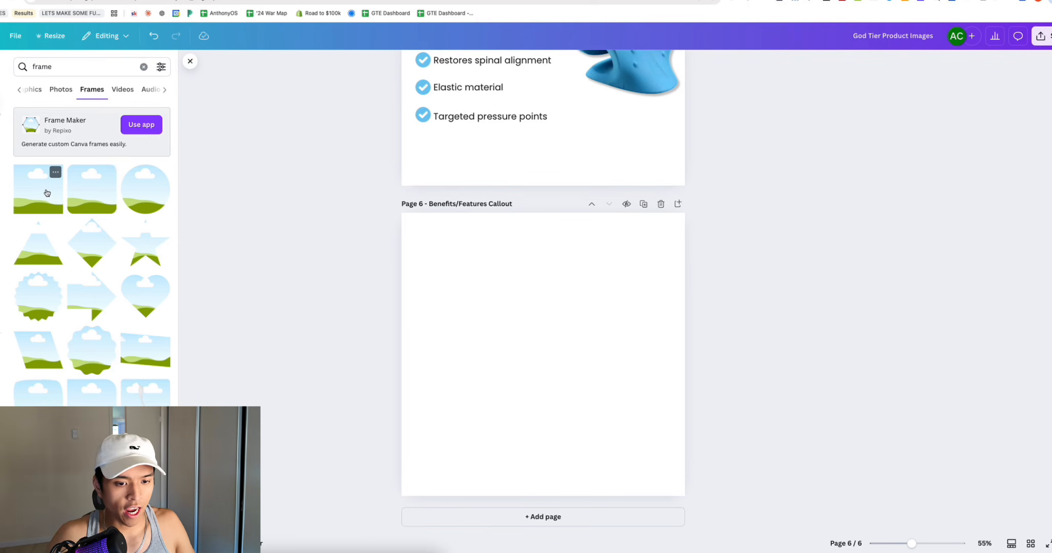
- Add a square picture frame to page 6, fit it into the page's upper-left corner and size it to half the page width
{"action": "left_click", "coordinate": [96, 210]}
{"action": "left_click_drag", "start_coordinate": [591, 348], "coordinate": [530, 290]}
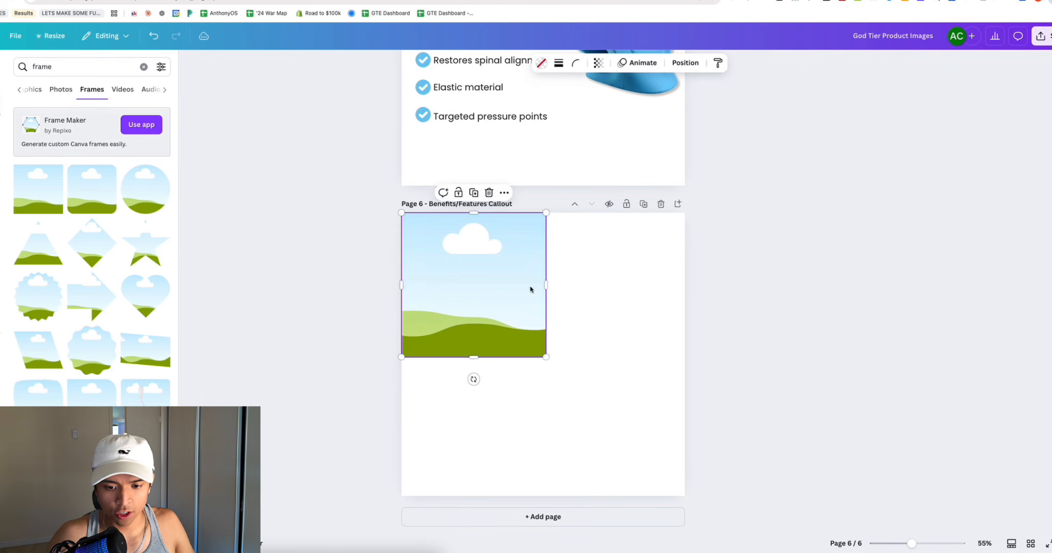
{"action": "left_click_drag", "start_coordinate": [546, 357], "coordinate": [527, 371]}
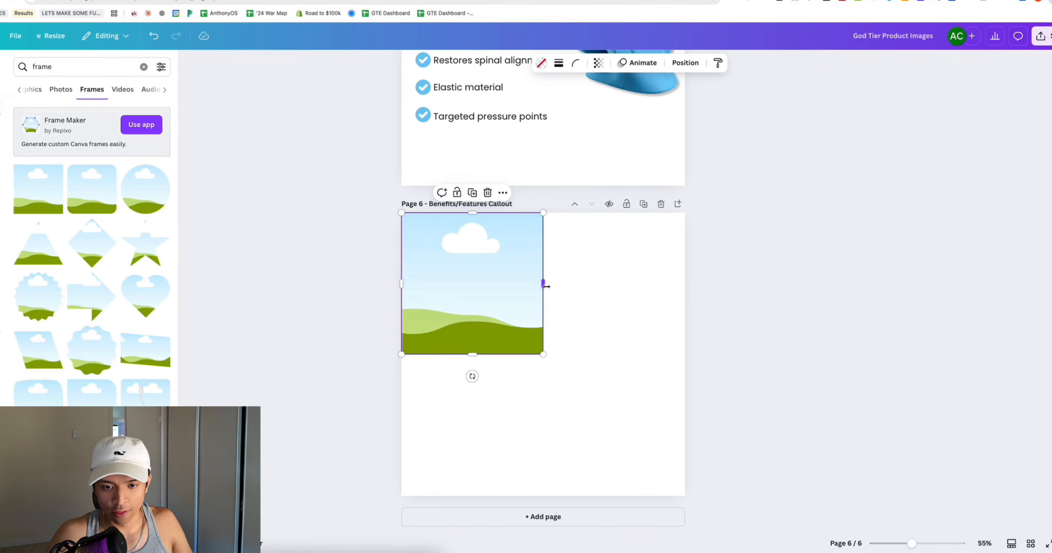
- Narrow the frame to roughly a third of the page width and line up two copies of it to its right
{"action": "left_click_drag", "start_coordinate": [545, 286], "coordinate": [679, 289]}
{"action": "left_click", "coordinate": [779, 391]}
{"action": "left_click_drag", "start_coordinate": [777, 382], "coordinate": [661, 291]}
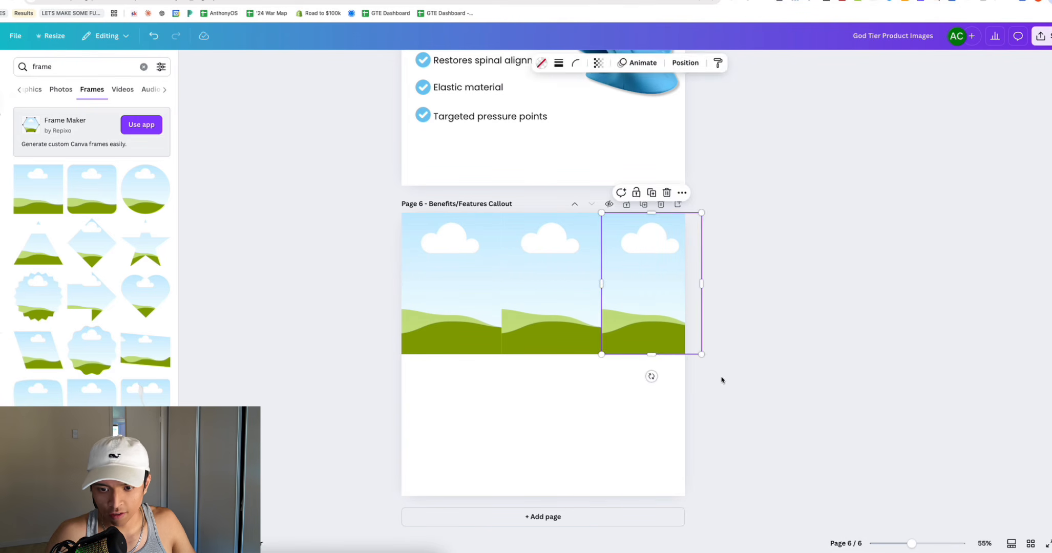
- Narrow the left and middle frames on page 6 so that the row of three can fit within the page width
{"action": "left_click", "coordinate": [786, 391]}
{"action": "left_click_drag", "start_coordinate": [785, 390], "coordinate": [487, 283]}
{"action": "left_click", "coordinate": [486, 293]}
{"action": "left_click", "coordinate": [550, 287]}
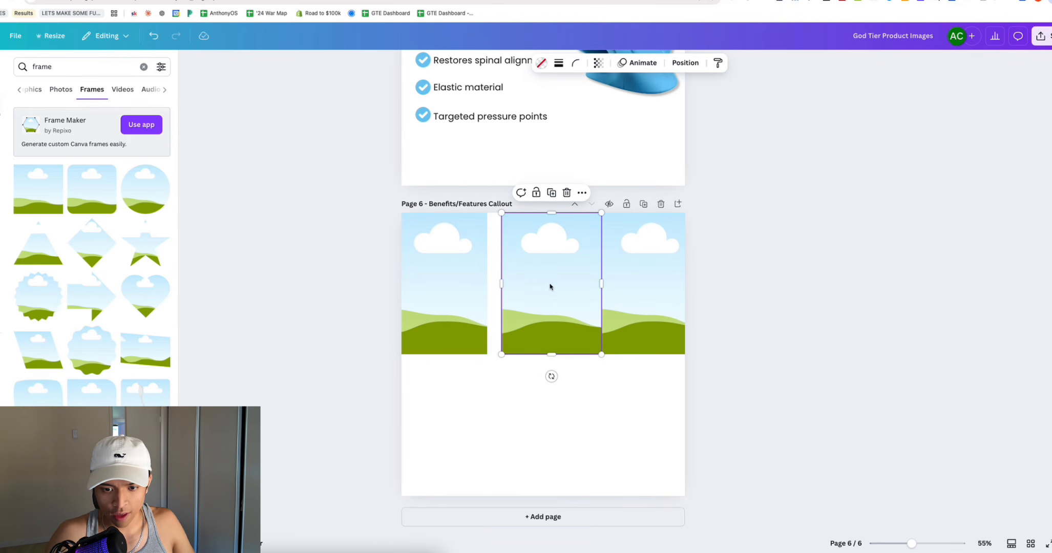
{"action": "left_click_drag", "start_coordinate": [600, 280], "coordinate": [544, 272]}
- Arrange the three frames side by side without gaps so the row spans the upper half of page 6 from edge to edge
{"action": "left_click_drag", "start_coordinate": [660, 289], "coordinate": [665, 424]}
{"action": "left_click", "coordinate": [626, 396]}
{"action": "mouse_move", "coordinate": [520, 248]}
{"action": "left_mouse_down"}
{"action": "mouse_move", "coordinate": [540, 249]}
{"action": "mouse_move", "coordinate": [528, 244]}
{"action": "left_mouse_up"}
{"action": "left_click", "coordinate": [489, 283]}
{"action": "left_click_drag", "start_coordinate": [489, 283], "coordinate": [498, 283]}
{"action": "left_click_drag", "start_coordinate": [646, 402], "coordinate": [683, 284]}
{"action": "left_click", "coordinate": [620, 380]}
- Duplicate the row of three frames and place the copy directly below it, filling the lower half of page 6
{"action": "left_click_drag", "start_coordinate": [647, 433], "coordinate": [465, 292]}
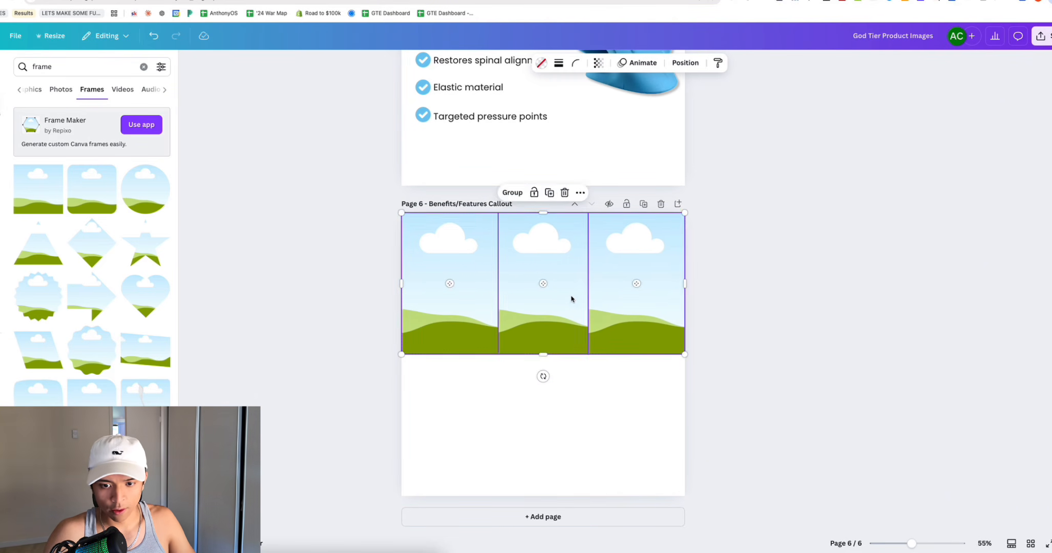
{"action": "key", "text": "super+d"}
{"action": "left_click_drag", "start_coordinate": [560, 256], "coordinate": [553, 388]}
{"action": "left_click", "coordinate": [793, 272]}
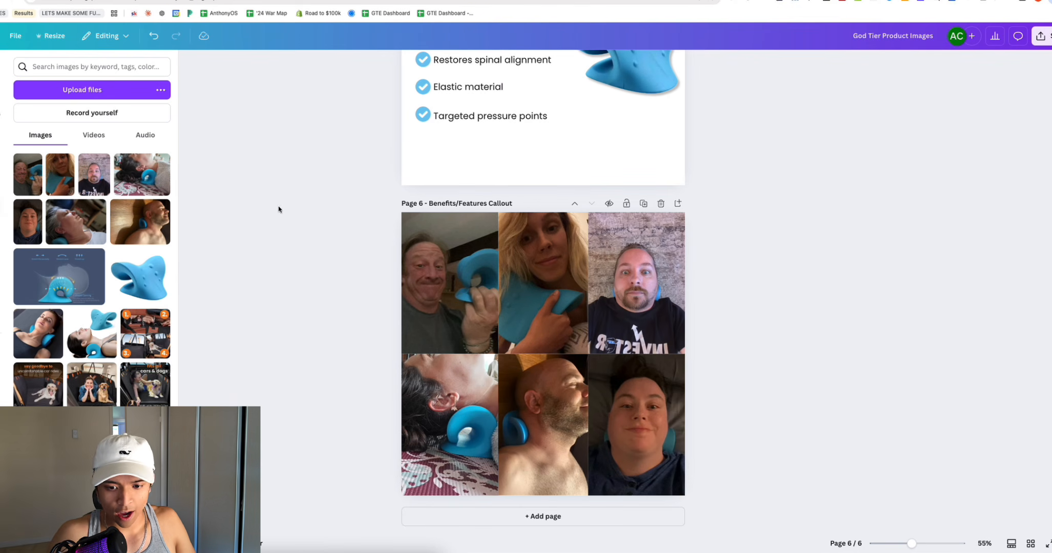
{"action": "left_click_drag", "start_coordinate": [288, 237], "coordinate": [856, 372]}
{"action": "left_click", "coordinate": [848, 375]}
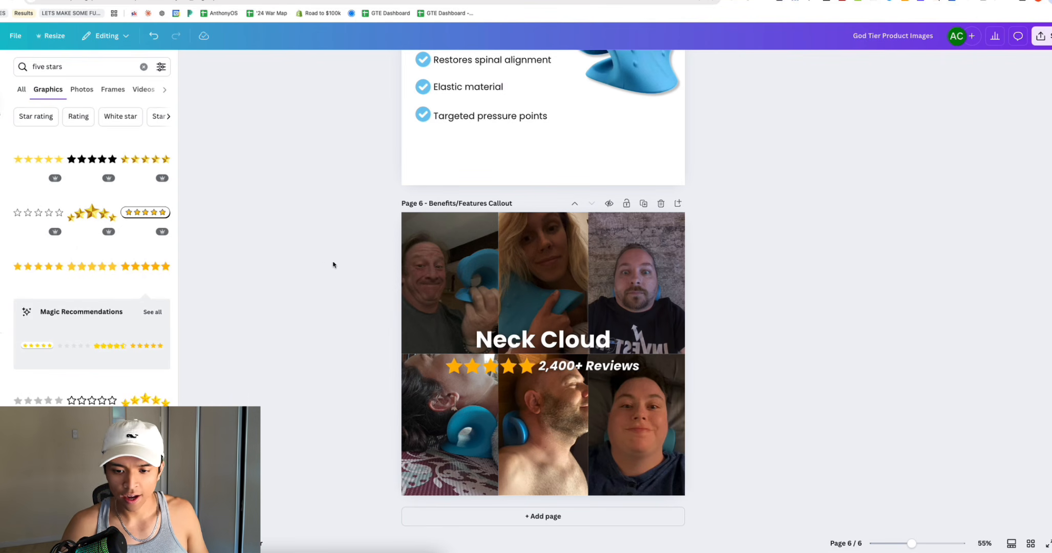
- Rename page 6 as "Social Proof Image"
{"action": "left_click", "coordinate": [434, 200]}
{"action": "key", "text": "ctrl+a"}
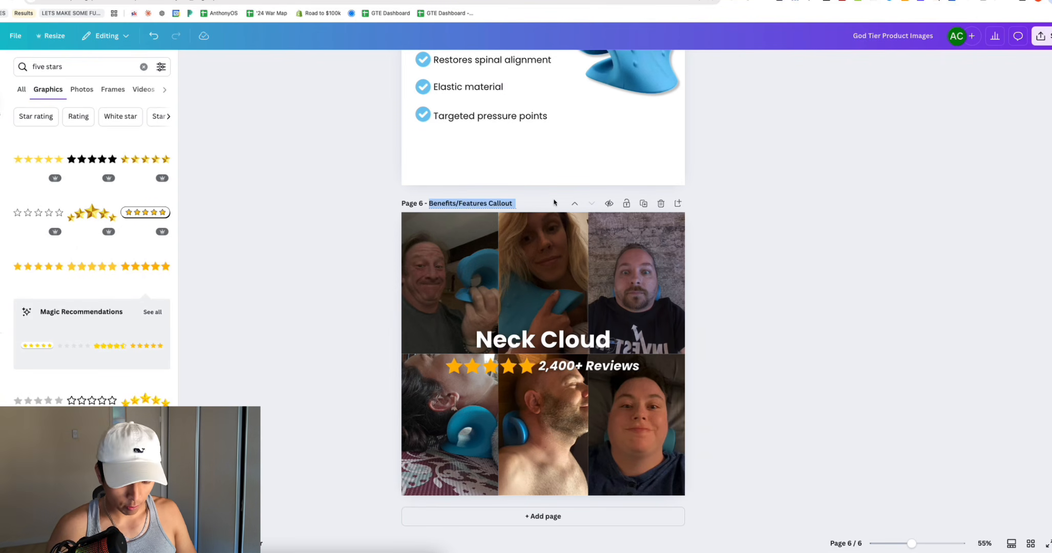
{"action": "type", "text": "Social Proof Image"}
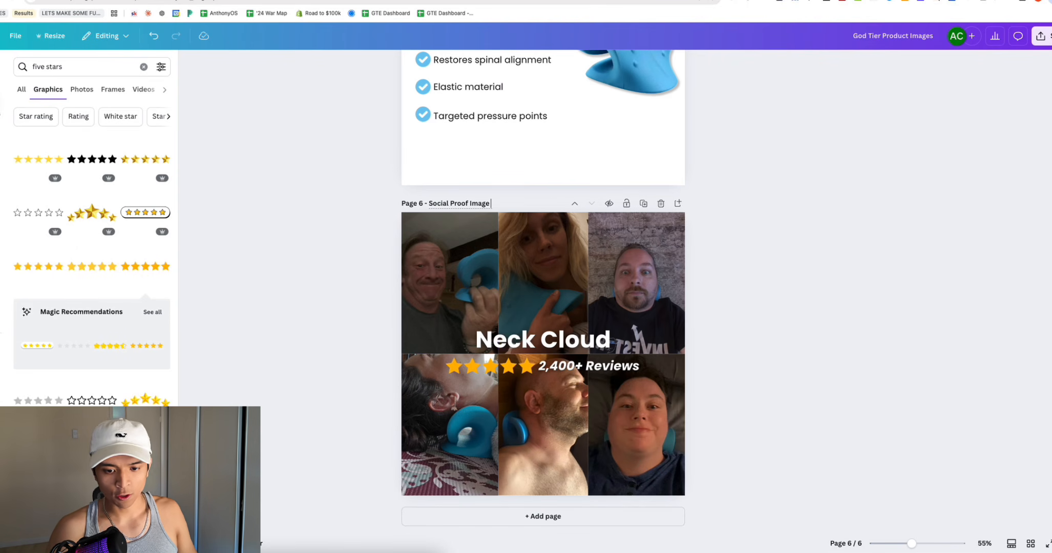
{"action": "key", "text": "Return"}
- Check the brightness adjustment of the upper-right customer photo in page 6's collage
{"action": "left_click", "coordinate": [450, 278]}
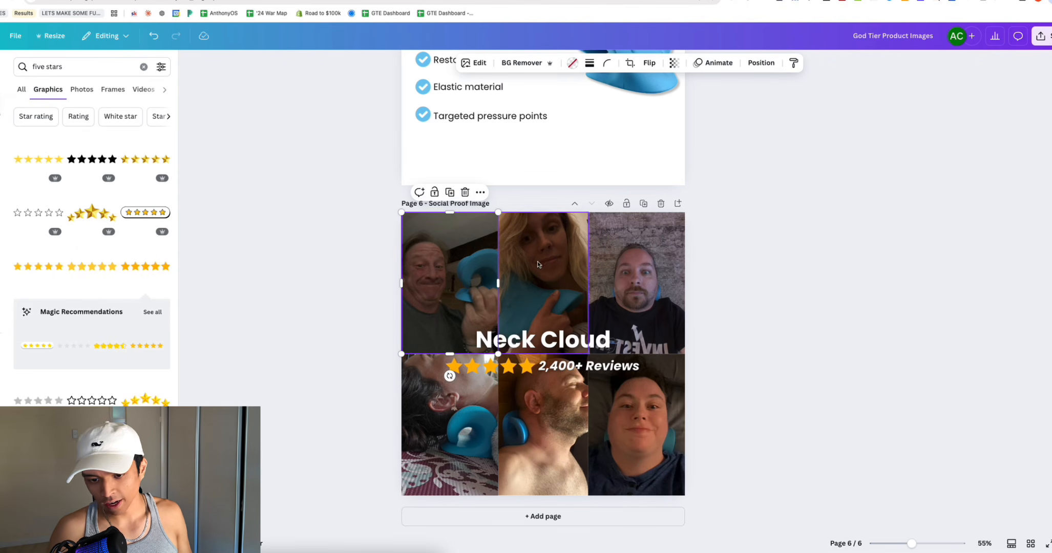
{"action": "left_click", "coordinate": [557, 259]}
{"action": "left_click", "coordinate": [639, 257]}
{"action": "key", "text": "Escape"}
{"action": "left_click", "coordinate": [644, 262]}
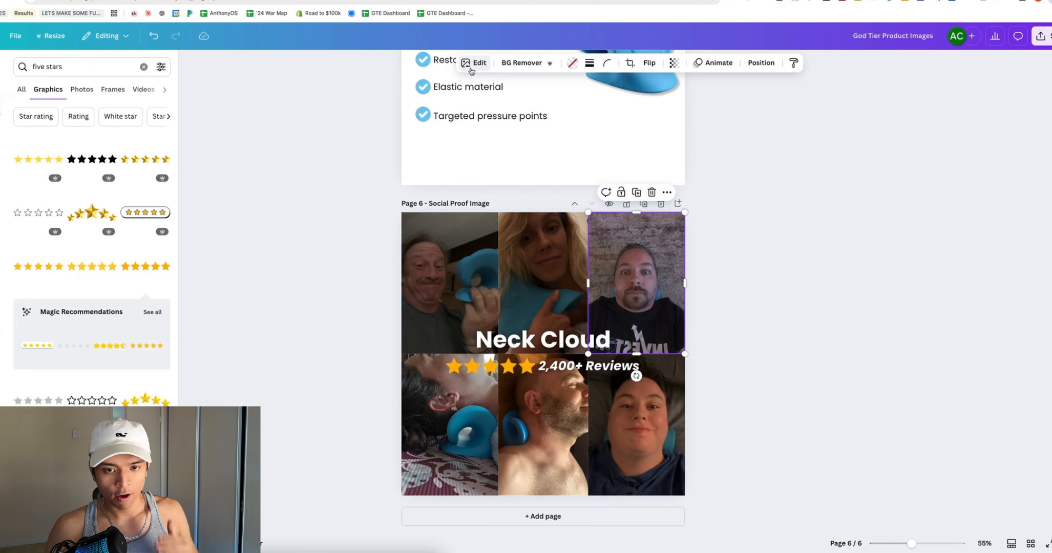
{"action": "left_click", "coordinate": [471, 70]}
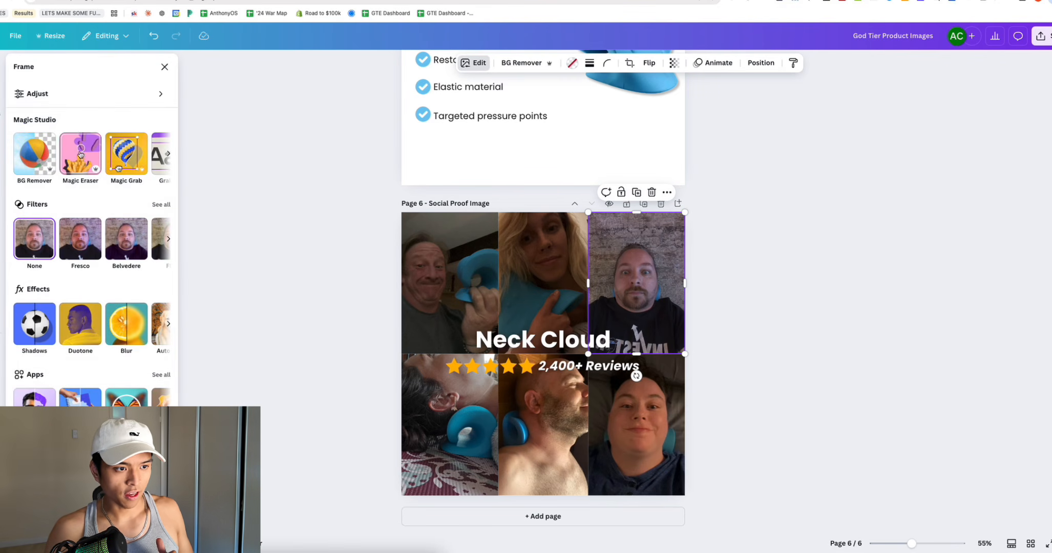
{"action": "left_click", "coordinate": [160, 93]}
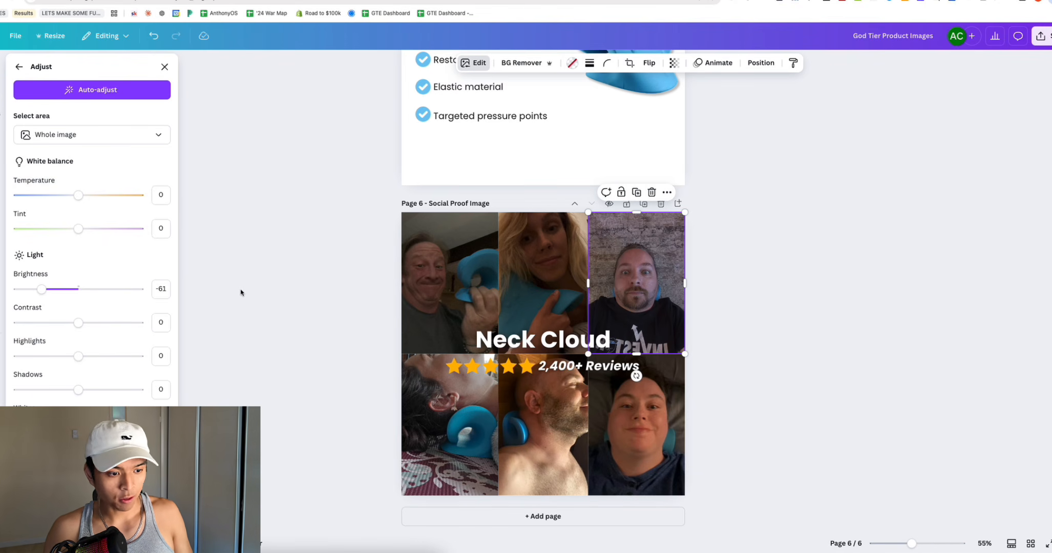
{"action": "left_click", "coordinate": [289, 294]}
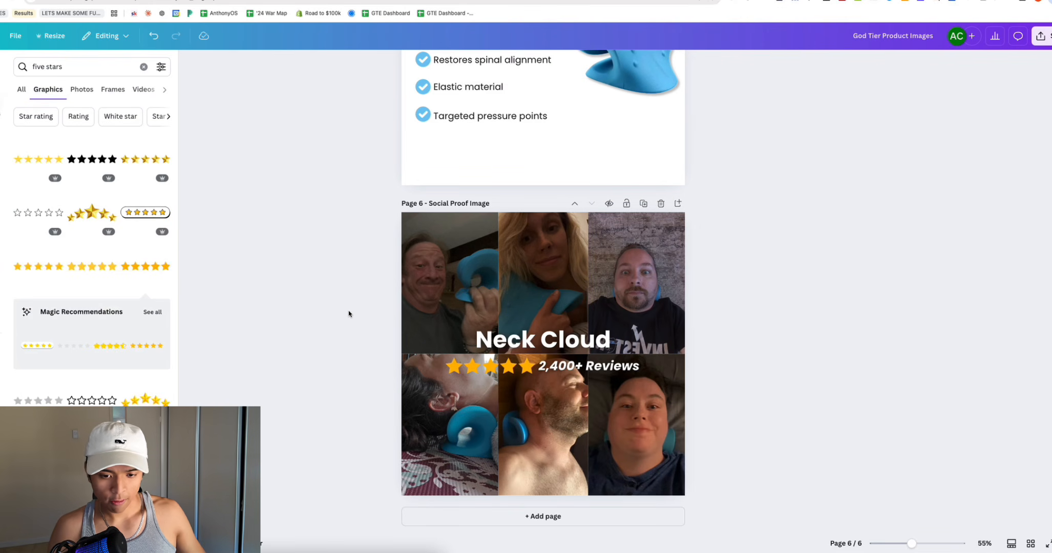
- Examine the "Neck Cloud" headline, the five-star graphic and the "2,400+ Reviews" text over page 6's photo collage
{"action": "scroll", "coordinate": [349, 314], "scroll_direction": "down", "scroll_amount": 2}
{"action": "scroll", "coordinate": [349, 313], "scroll_direction": "up", "scroll_amount": 5}
{"action": "scroll", "coordinate": [349, 313], "scroll_direction": "down", "scroll_amount": 3}
{"action": "left_click", "coordinate": [517, 279]}
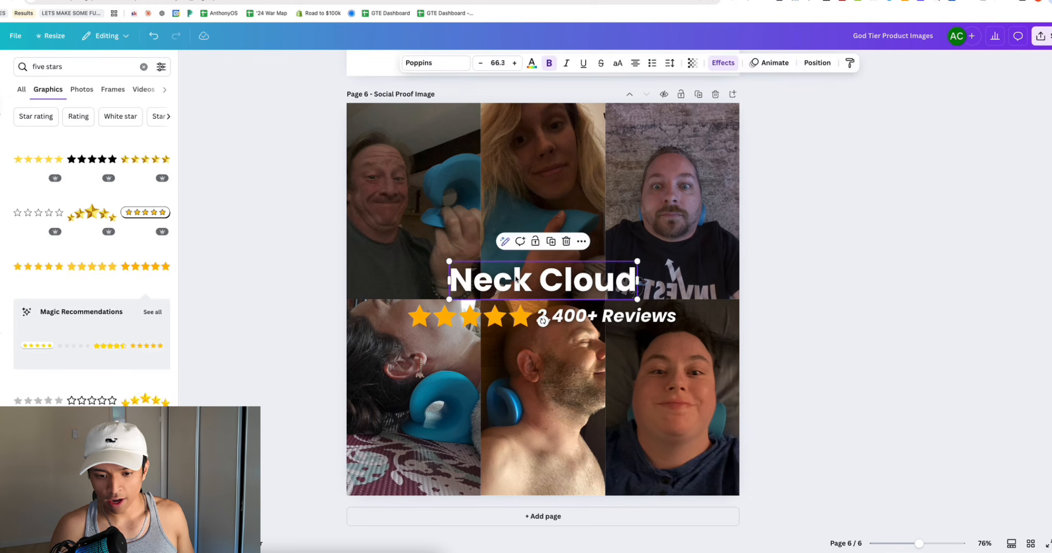
{"action": "left_click", "coordinate": [252, 291]}
{"action": "left_click", "coordinate": [568, 316]}
{"action": "left_click", "coordinate": [453, 318]}
{"action": "left_click", "coordinate": [307, 318]}
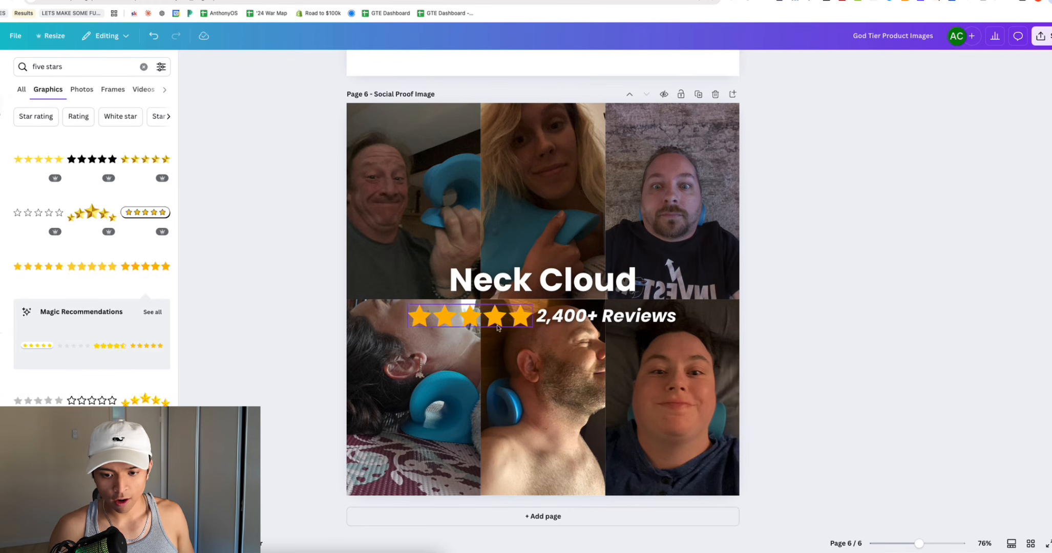
{"action": "left_click", "coordinate": [496, 324]}
{"action": "left_click", "coordinate": [307, 328]}
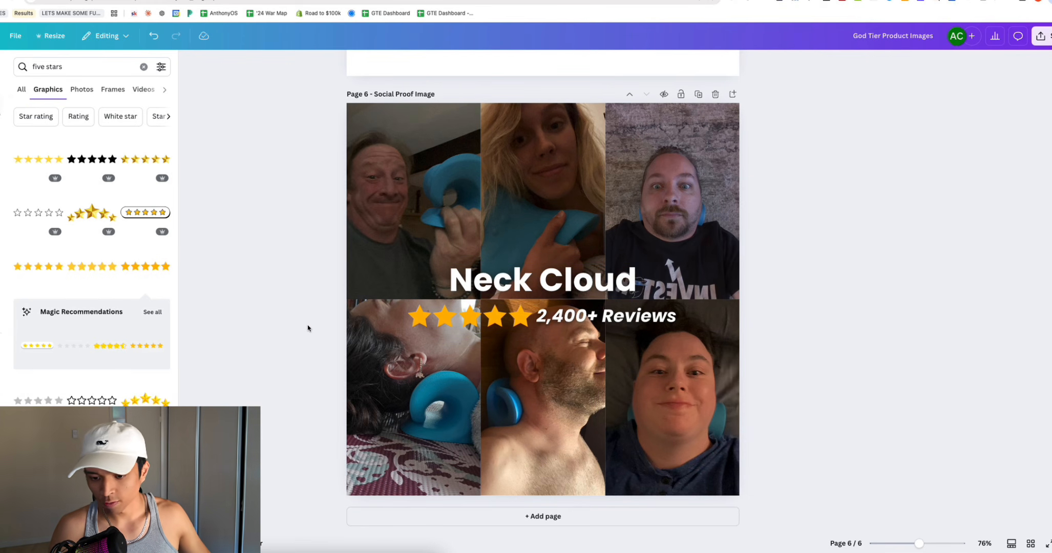
- Return to the first page and rename it as "Hero Image 1"
{"action": "scroll", "coordinate": [307, 327], "scroll_direction": "down", "scroll_amount": 3}
{"action": "scroll", "coordinate": [308, 328], "scroll_direction": "up", "scroll_amount": 2}
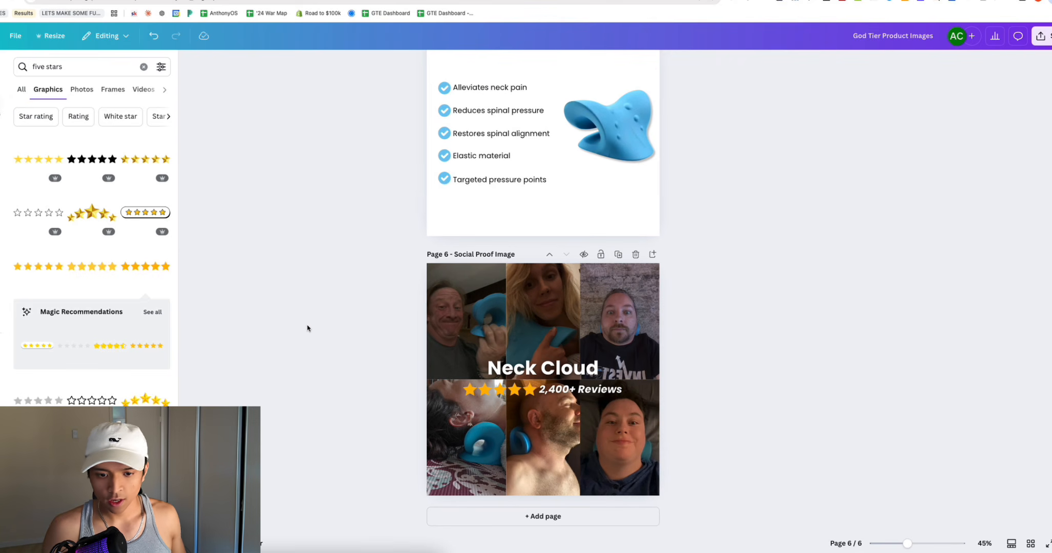
{"action": "scroll", "coordinate": [306, 325], "scroll_direction": "down", "scroll_amount": 1}
{"action": "scroll", "coordinate": [306, 325], "scroll_direction": "up", "scroll_amount": 15}
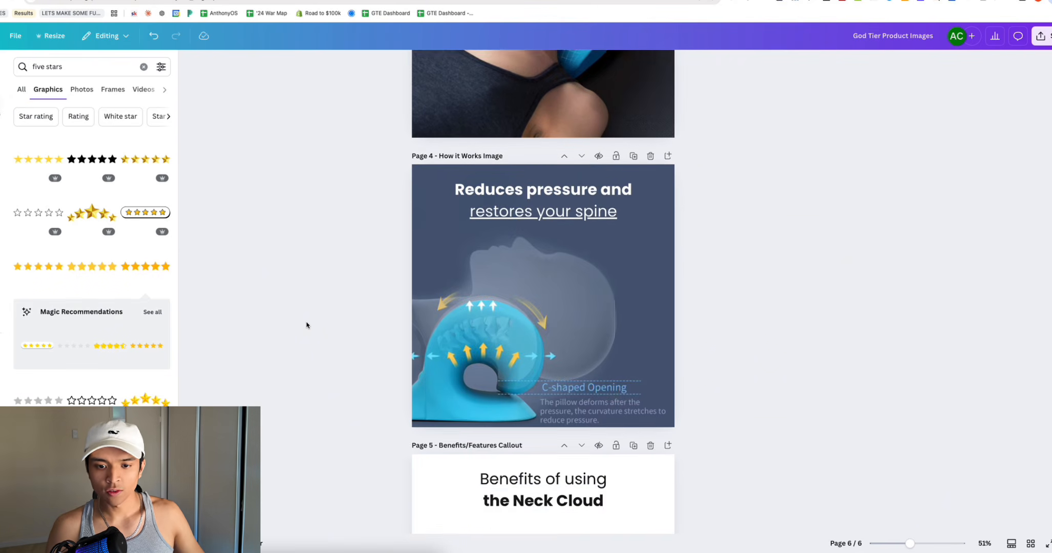
{"action": "scroll", "coordinate": [306, 325], "scroll_direction": "up", "scroll_amount": 2}
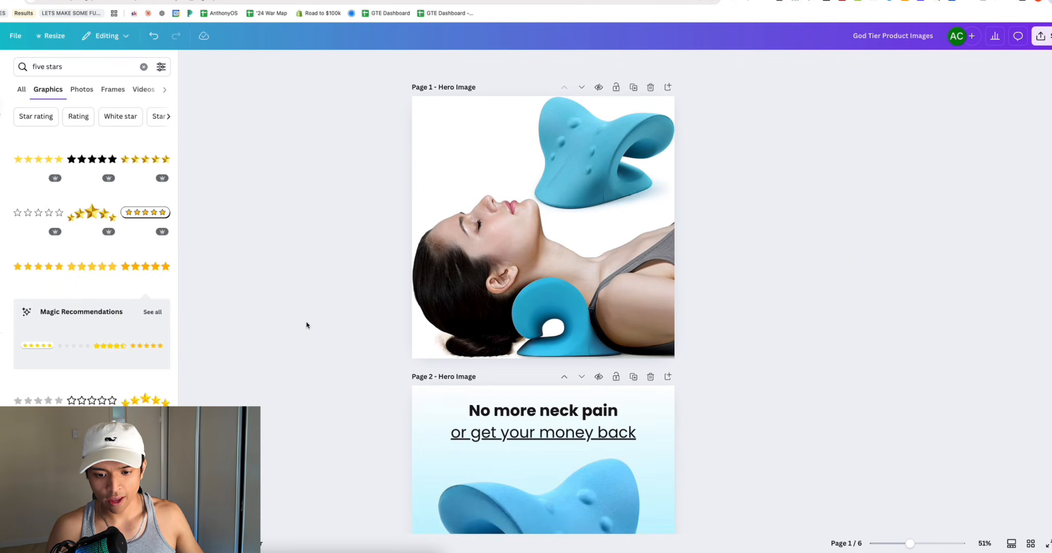
{"action": "scroll", "coordinate": [306, 326], "scroll_direction": "down", "scroll_amount": 2}
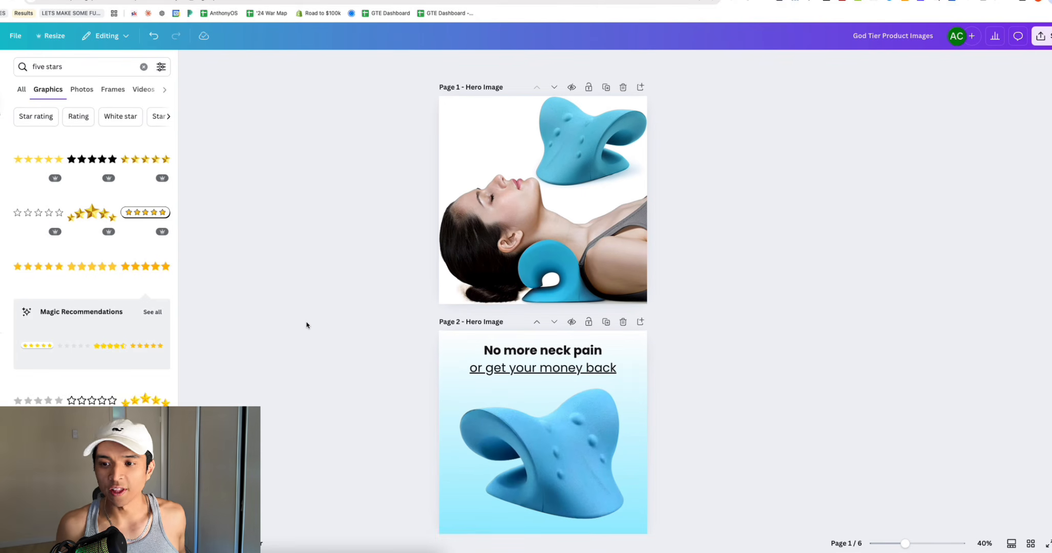
{"action": "scroll", "coordinate": [404, 210], "scroll_direction": "down", "scroll_amount": 1}
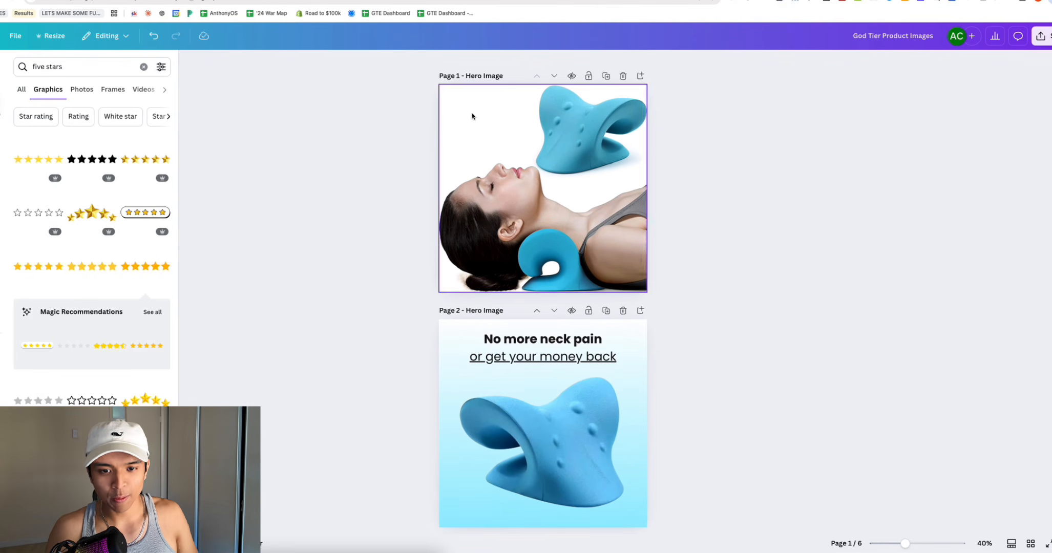
{"action": "left_click", "coordinate": [502, 76]}
{"action": "type", "text": "1"}
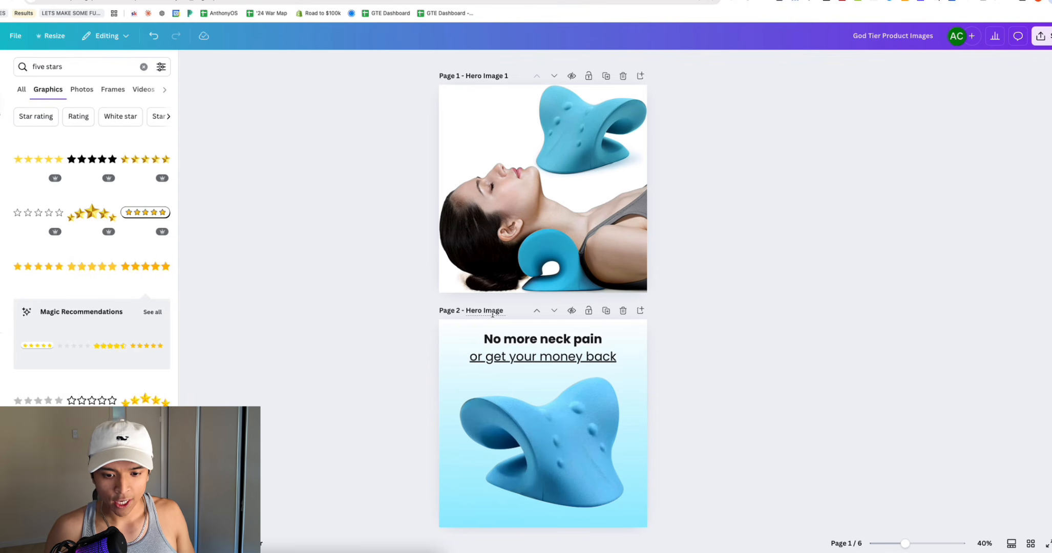
- Review the problem-solution, how-it-works, benefits and social proof images on pages 3 to 6 in order
{"action": "scroll", "coordinate": [348, 387], "scroll_direction": "down", "scroll_amount": 6}
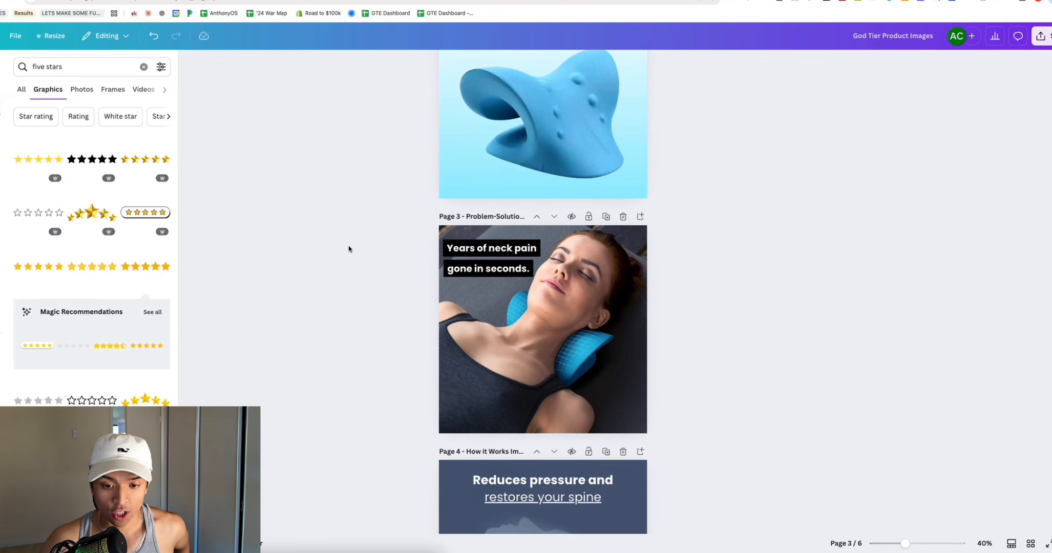
{"action": "left_click", "coordinate": [454, 363]}
{"action": "left_click", "coordinate": [379, 368]}
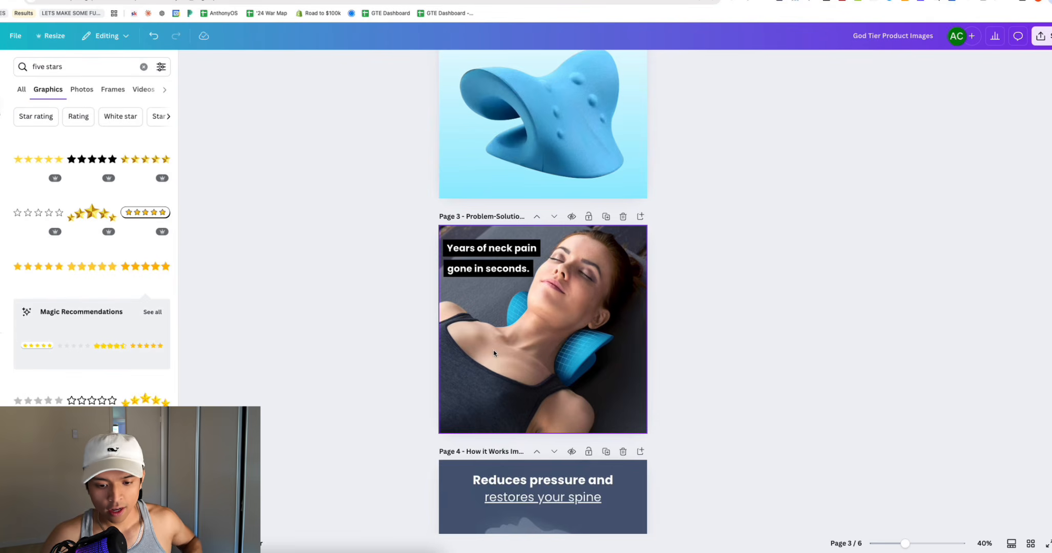
{"action": "scroll", "coordinate": [493, 352], "scroll_direction": "down", "scroll_amount": 4}
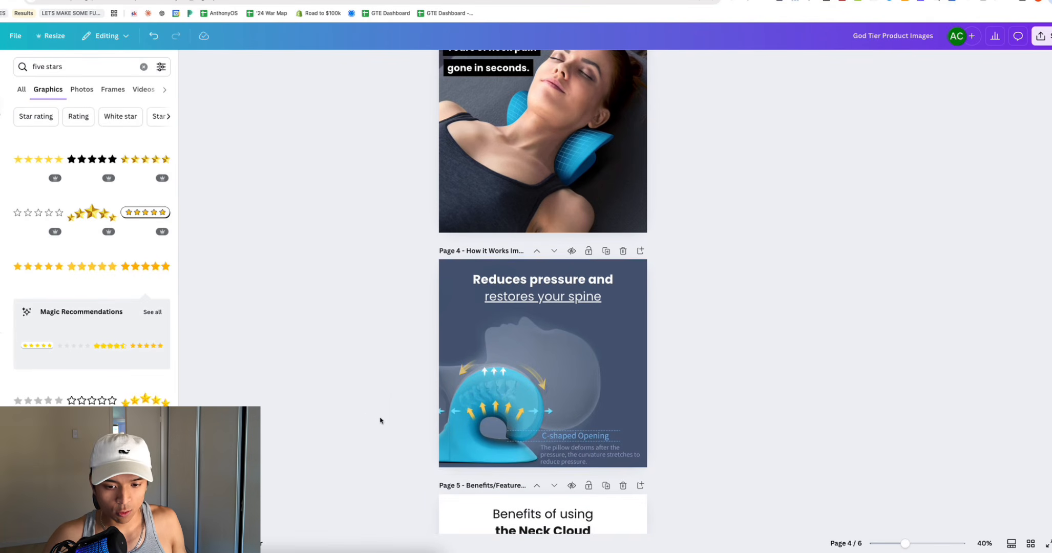
{"action": "left_click", "coordinate": [523, 384]}
{"action": "left_click", "coordinate": [341, 316]}
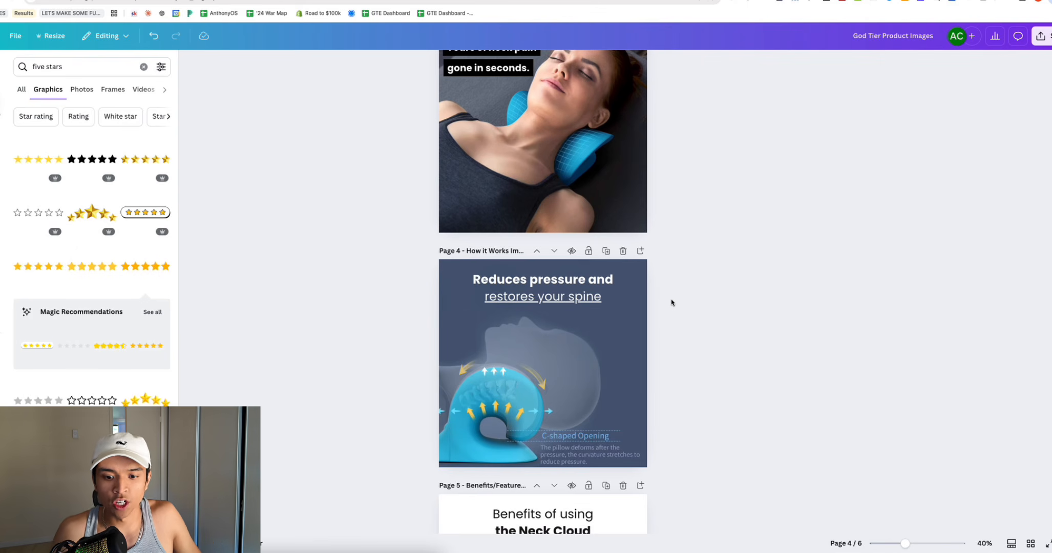
{"action": "scroll", "coordinate": [671, 301], "scroll_direction": "up", "scroll_amount": 1}
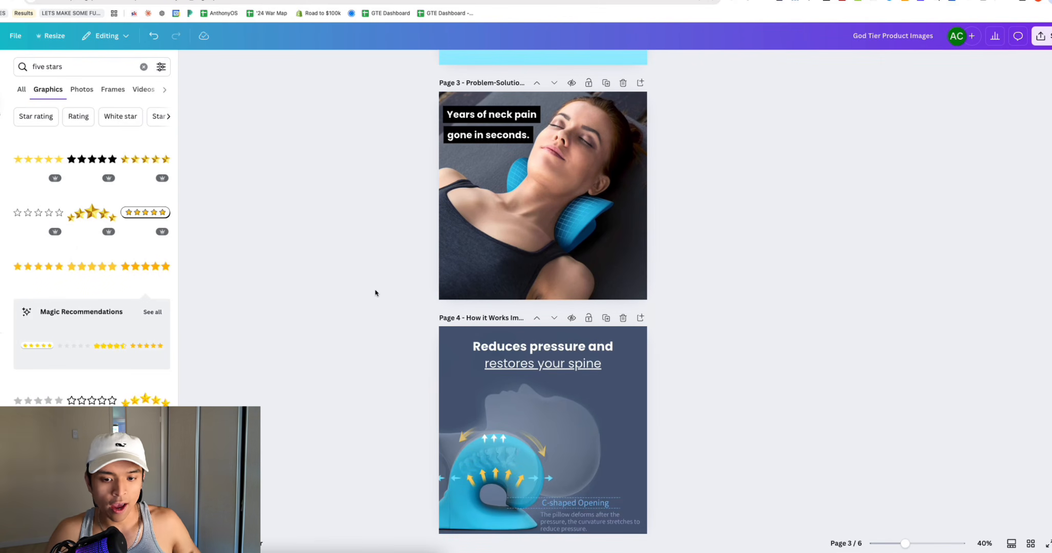
{"action": "scroll", "coordinate": [378, 294], "scroll_direction": "down", "scroll_amount": 3}
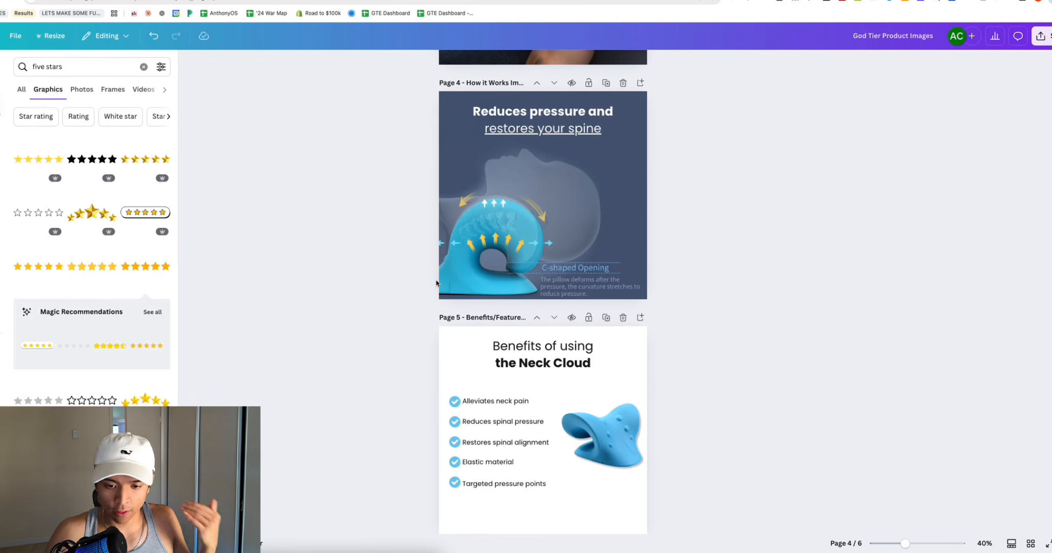
{"action": "scroll", "coordinate": [358, 332], "scroll_direction": "down", "scroll_amount": 1}
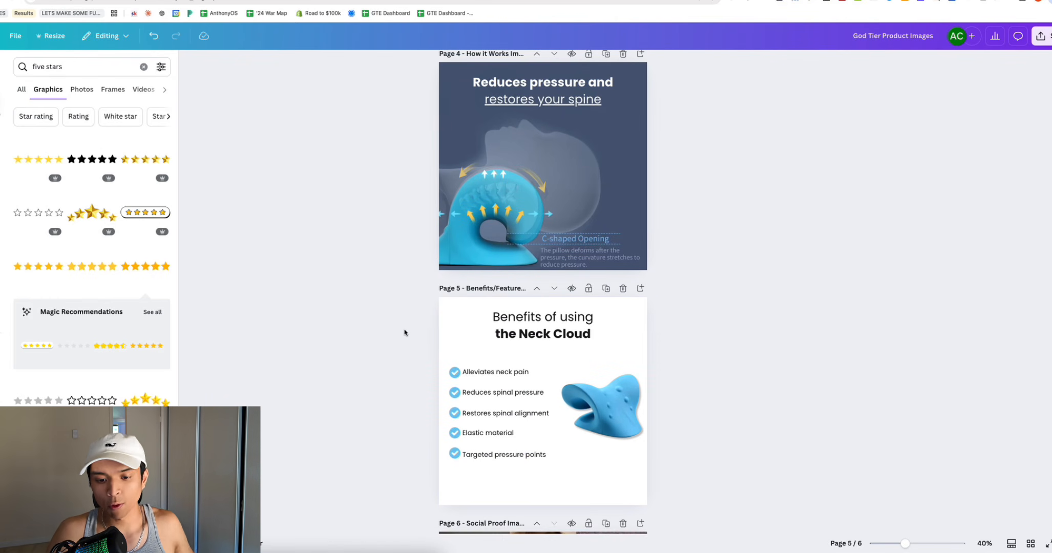
{"action": "scroll", "coordinate": [429, 317], "scroll_direction": "down", "scroll_amount": 1}
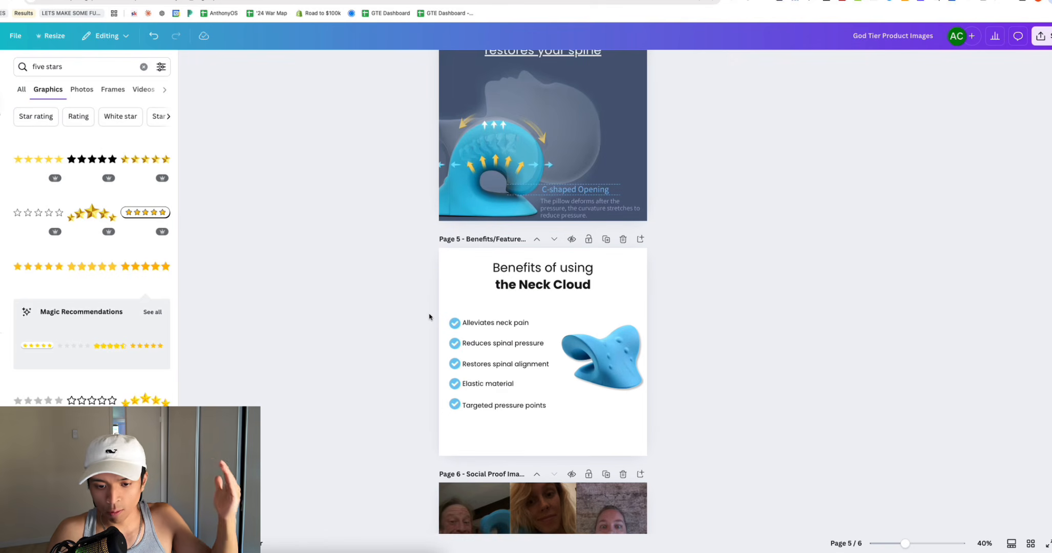
{"action": "scroll", "coordinate": [429, 317], "scroll_direction": "down", "scroll_amount": 3}
{"action": "scroll", "coordinate": [429, 317], "scroll_direction": "down", "scroll_amount": 1}
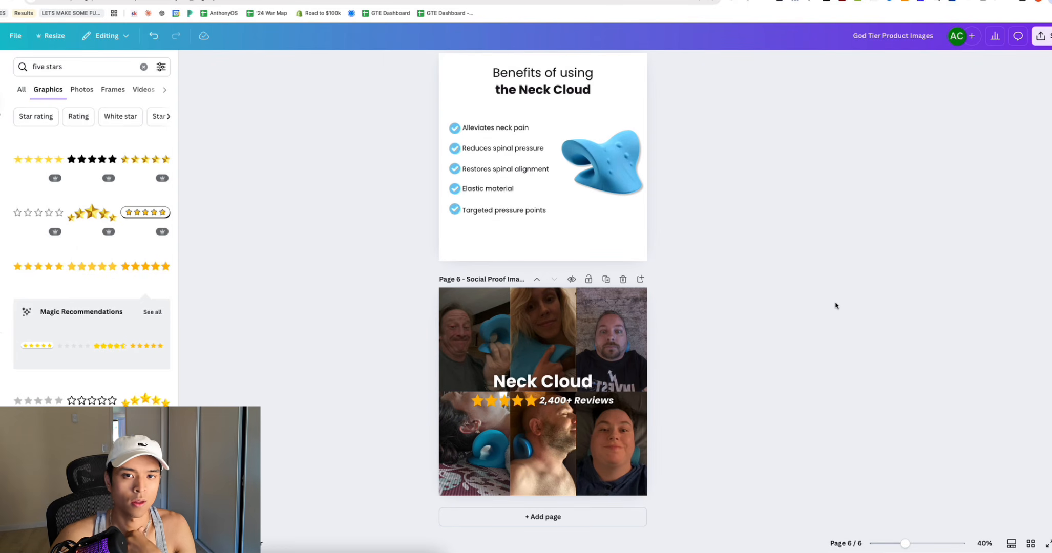
- Look through the whole image set from page 1 to page 6, and work back up to the second hero image
{"action": "scroll", "coordinate": [835, 306], "scroll_direction": "up", "scroll_amount": 20}
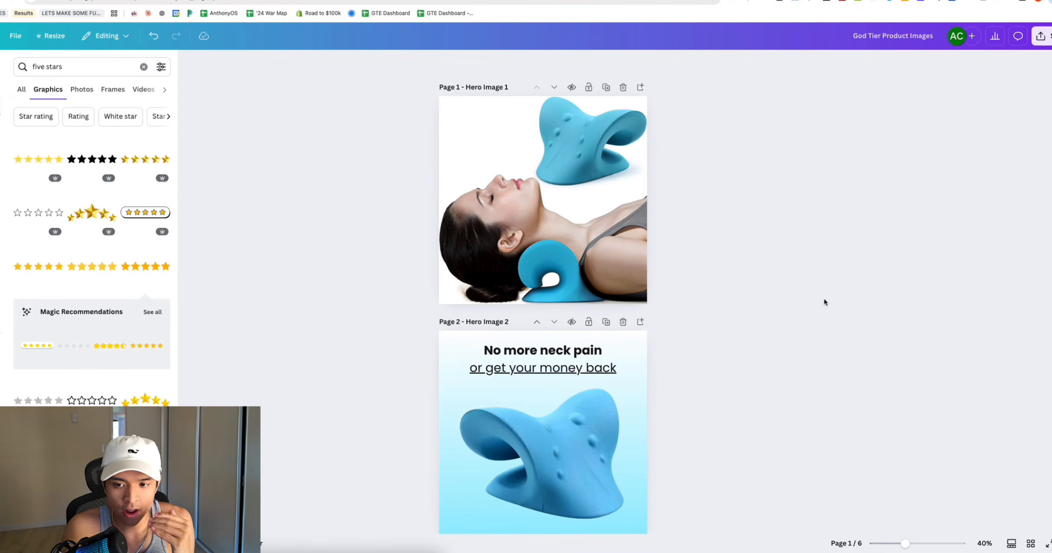
{"action": "scroll", "coordinate": [824, 302], "scroll_direction": "down", "scroll_amount": 20}
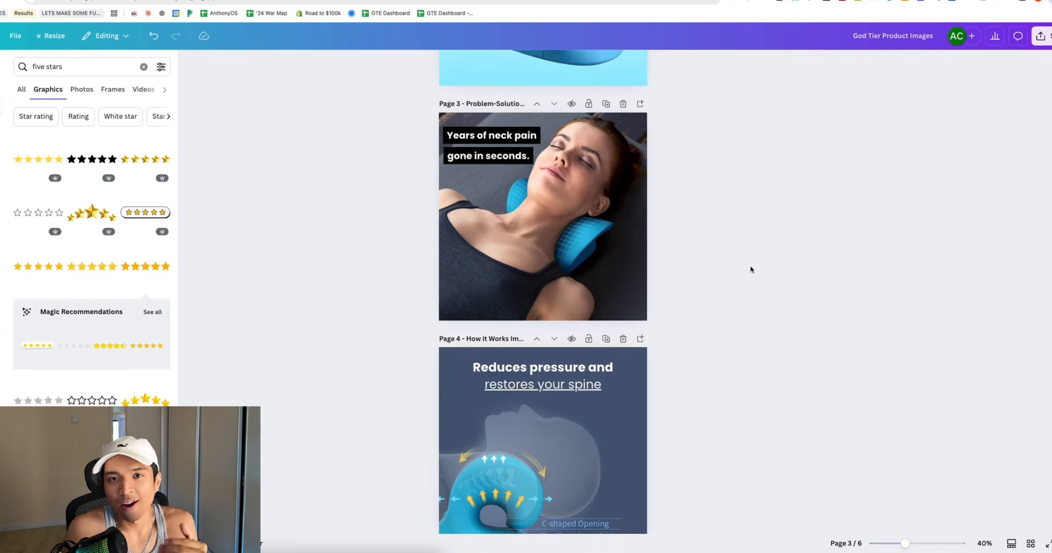
{"action": "scroll", "coordinate": [751, 267], "scroll_direction": "down", "scroll_amount": 2}
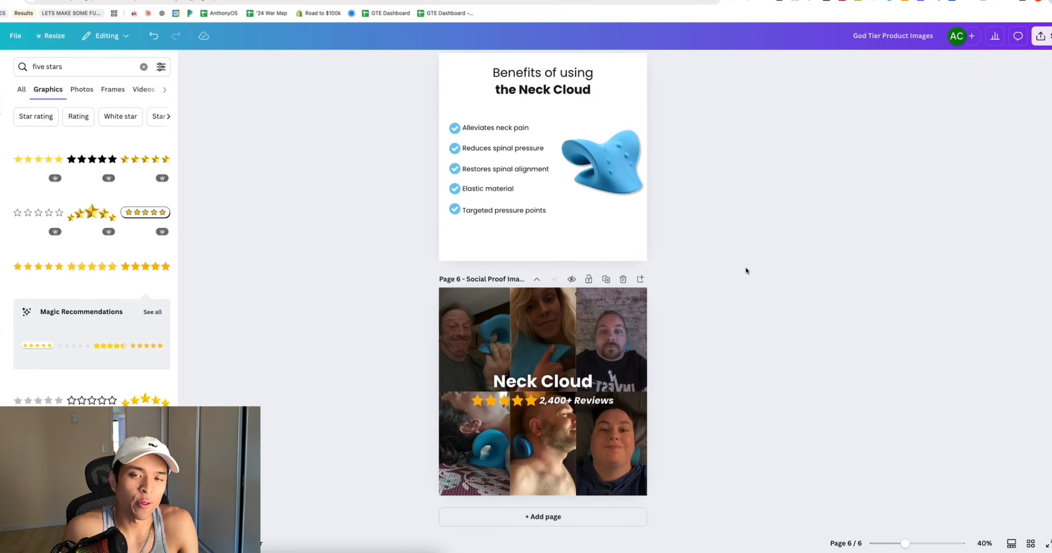
{"action": "left_click", "coordinate": [459, 306]}
{"action": "left_click", "coordinate": [694, 380]}
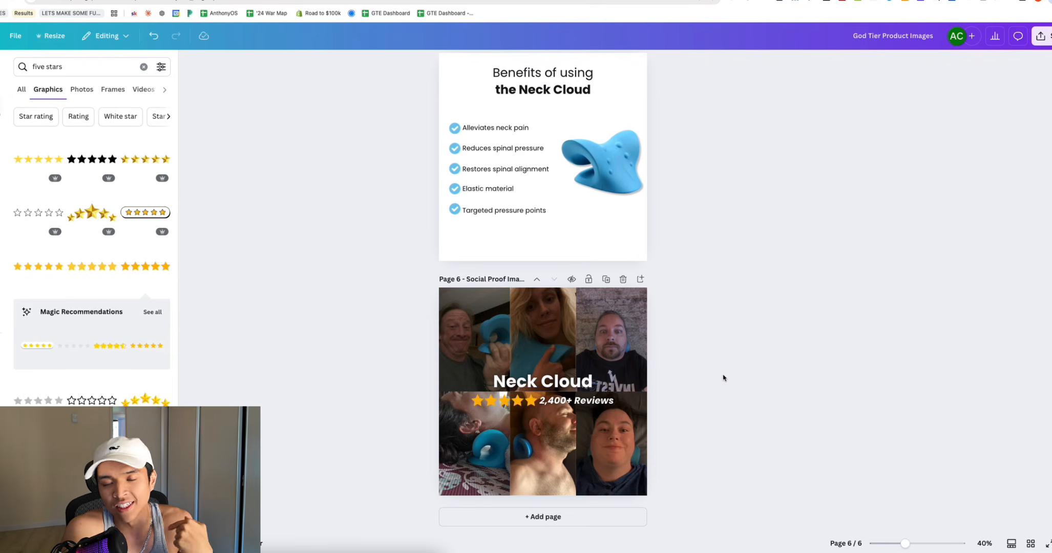
{"action": "scroll", "coordinate": [722, 376], "scroll_direction": "up", "scroll_amount": 2}
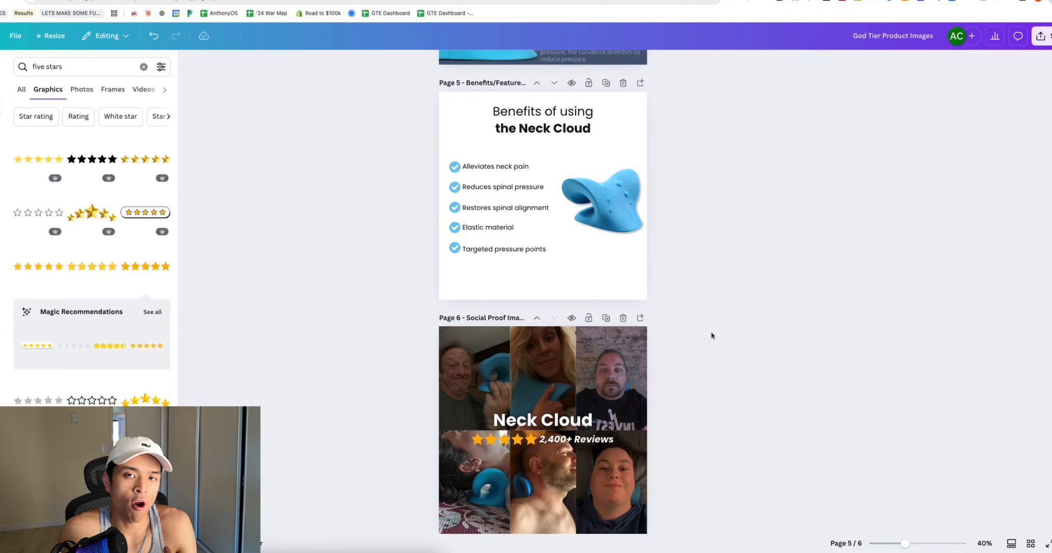
{"action": "scroll", "coordinate": [711, 333], "scroll_direction": "up", "scroll_amount": 2}
{"action": "scroll", "coordinate": [711, 333], "scroll_direction": "up", "scroll_amount": 5}
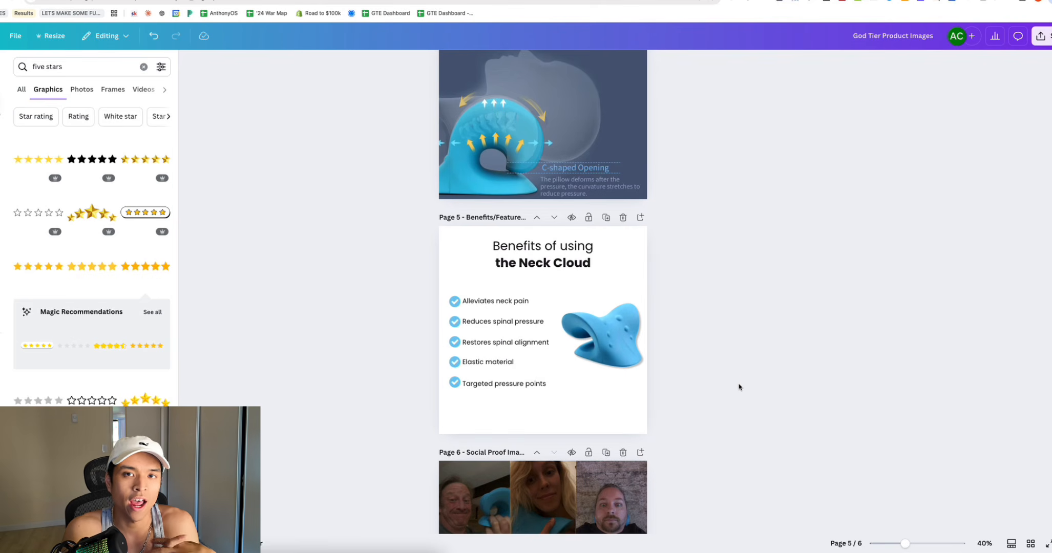
{"action": "scroll", "coordinate": [739, 387], "scroll_direction": "up", "scroll_amount": 3}
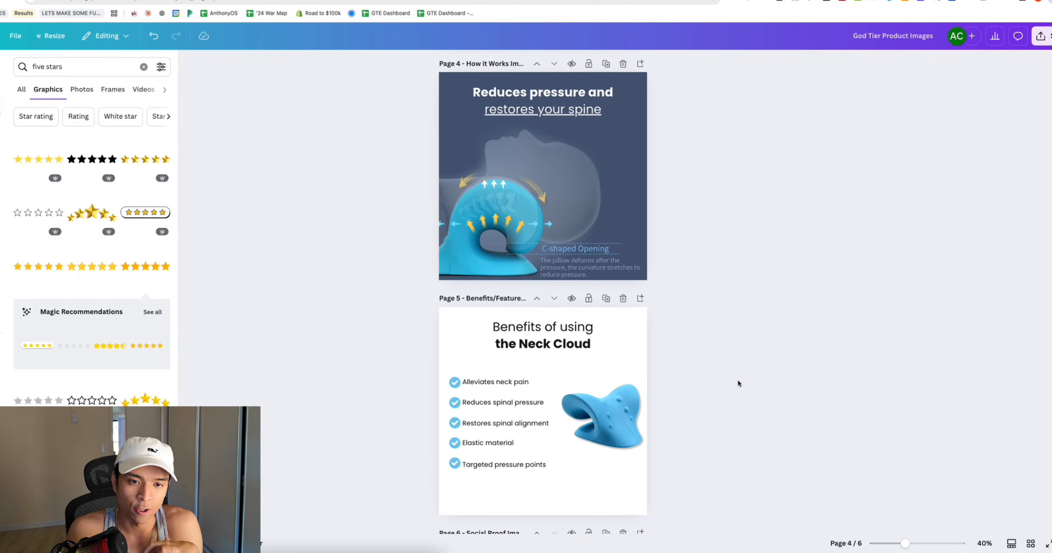
{"action": "scroll", "coordinate": [738, 384], "scroll_direction": "up", "scroll_amount": 15}
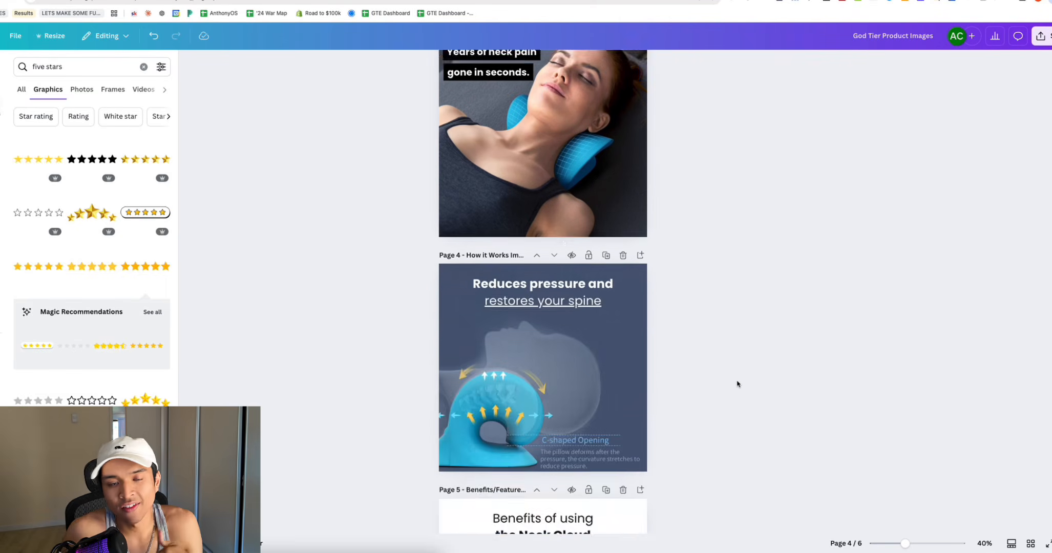
{"action": "scroll", "coordinate": [737, 383], "scroll_direction": "up", "scroll_amount": 1}
{"action": "scroll", "coordinate": [738, 383], "scroll_direction": "up", "scroll_amount": 8}
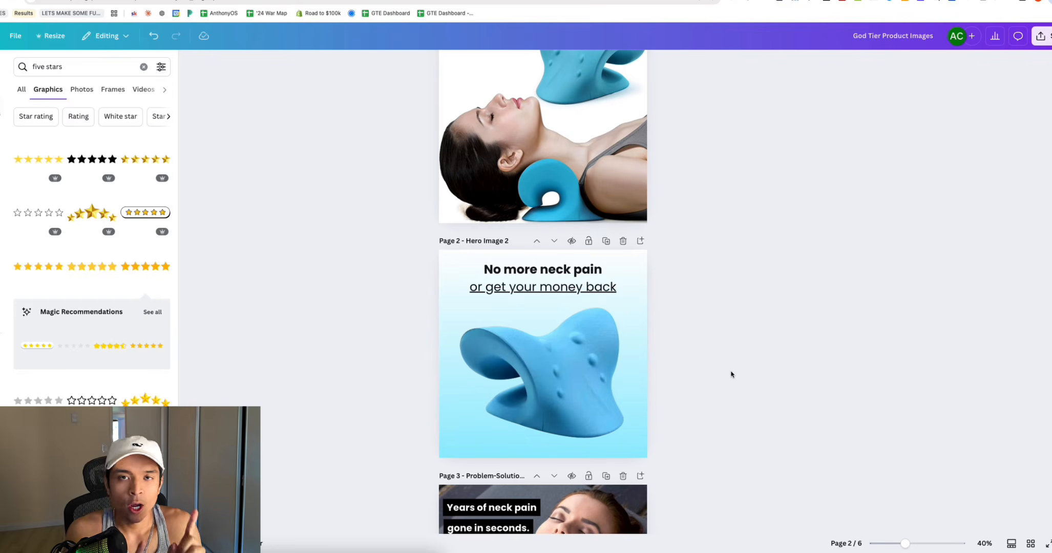
- Compare the second hero image with the problem-solution image, and examine the remaining pages through the social proof collage
{"action": "scroll", "coordinate": [731, 374], "scroll_direction": "down", "scroll_amount": 3}
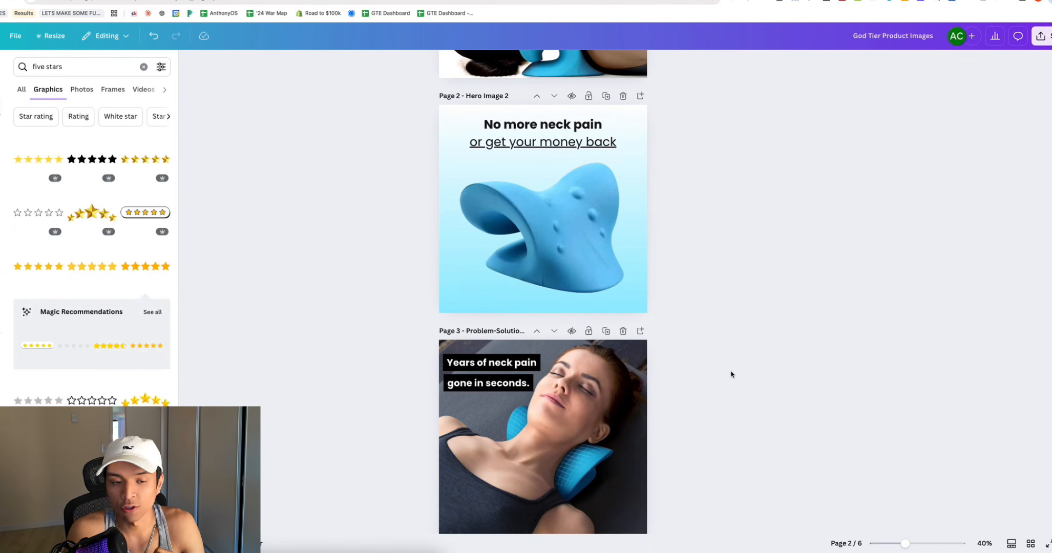
{"action": "scroll", "coordinate": [725, 355], "scroll_direction": "up", "scroll_amount": 2}
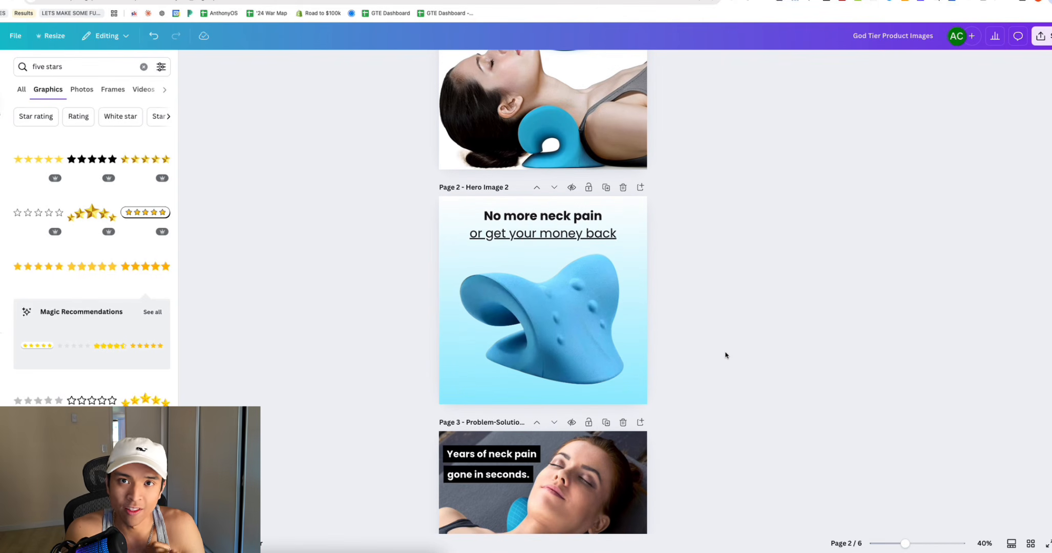
{"action": "scroll", "coordinate": [725, 354], "scroll_direction": "down", "scroll_amount": 1}
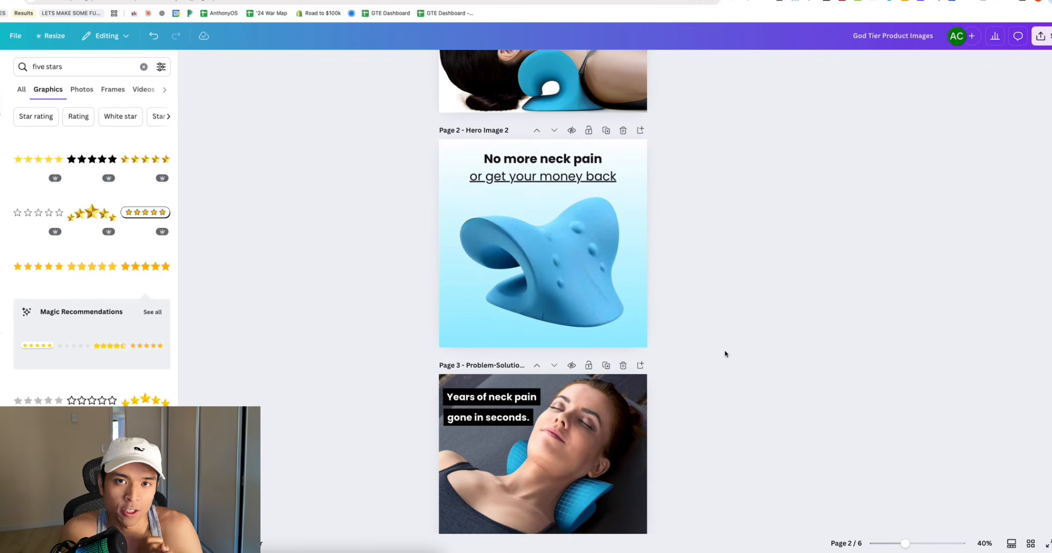
{"action": "scroll", "coordinate": [725, 353], "scroll_direction": "down", "scroll_amount": 5}
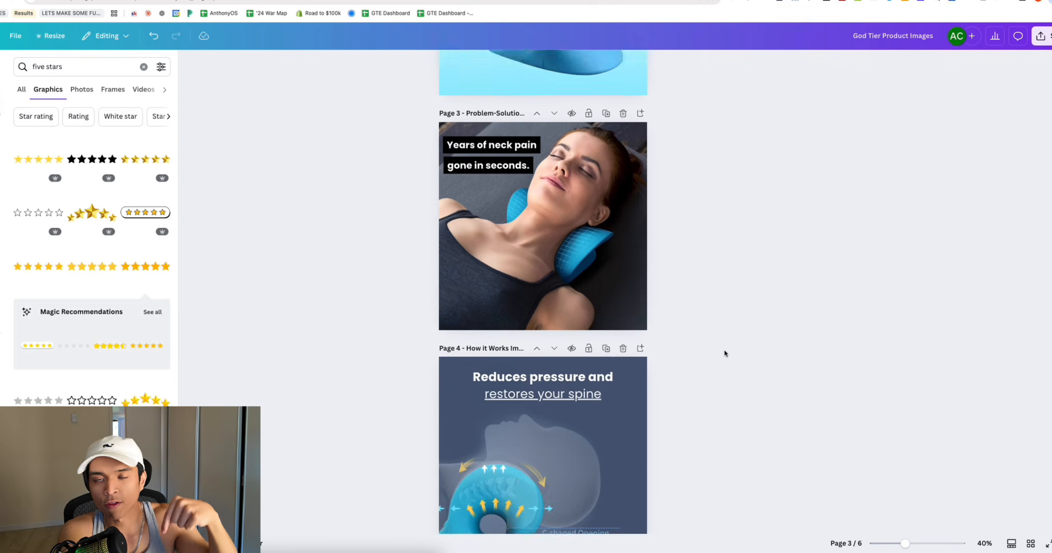
{"action": "scroll", "coordinate": [725, 353], "scroll_direction": "up", "scroll_amount": 2}
{"action": "scroll", "coordinate": [725, 353], "scroll_direction": "up", "scroll_amount": 3}
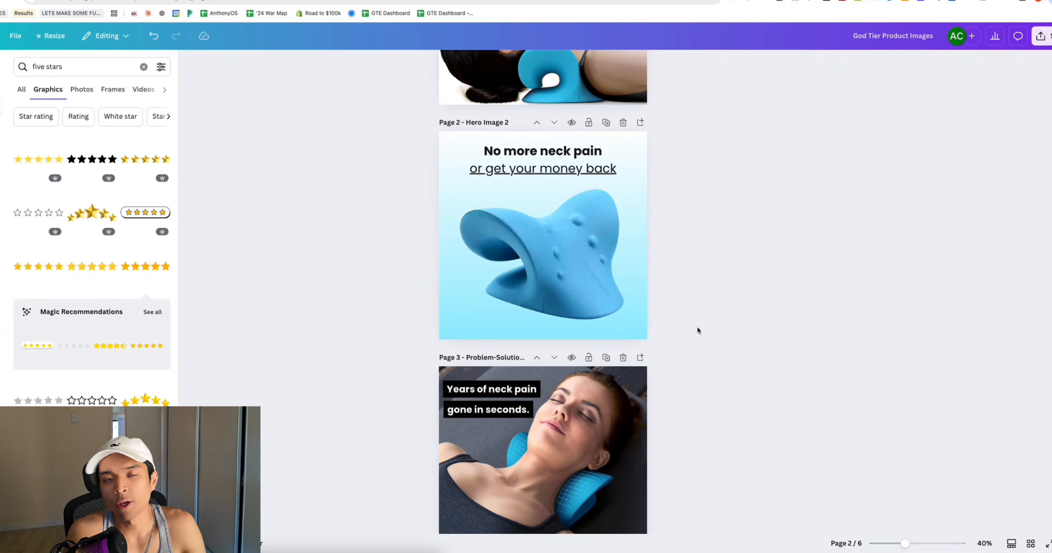
{"action": "scroll", "coordinate": [697, 330], "scroll_direction": "down", "scroll_amount": 8}
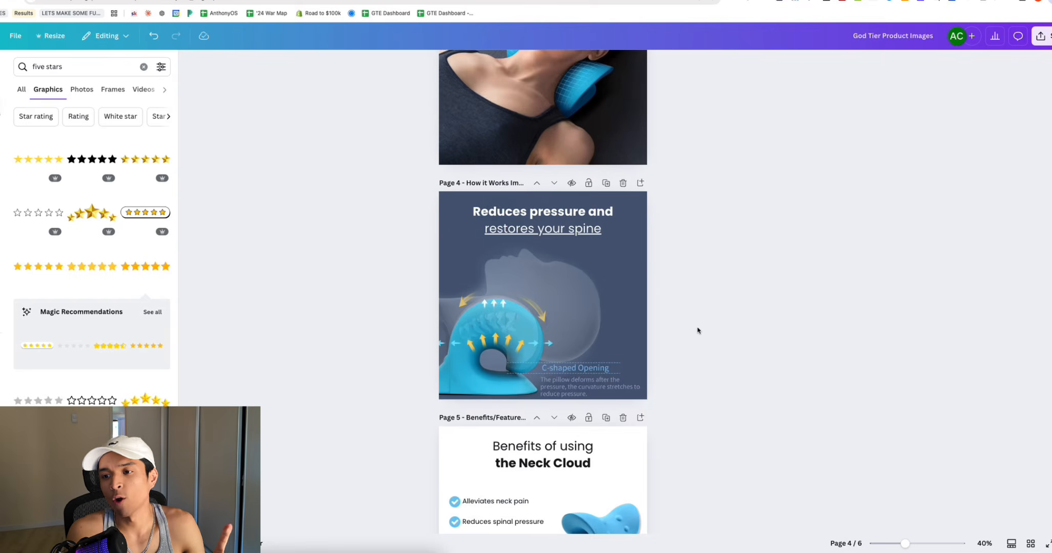
{"action": "scroll", "coordinate": [696, 330], "scroll_direction": "down", "scroll_amount": 5}
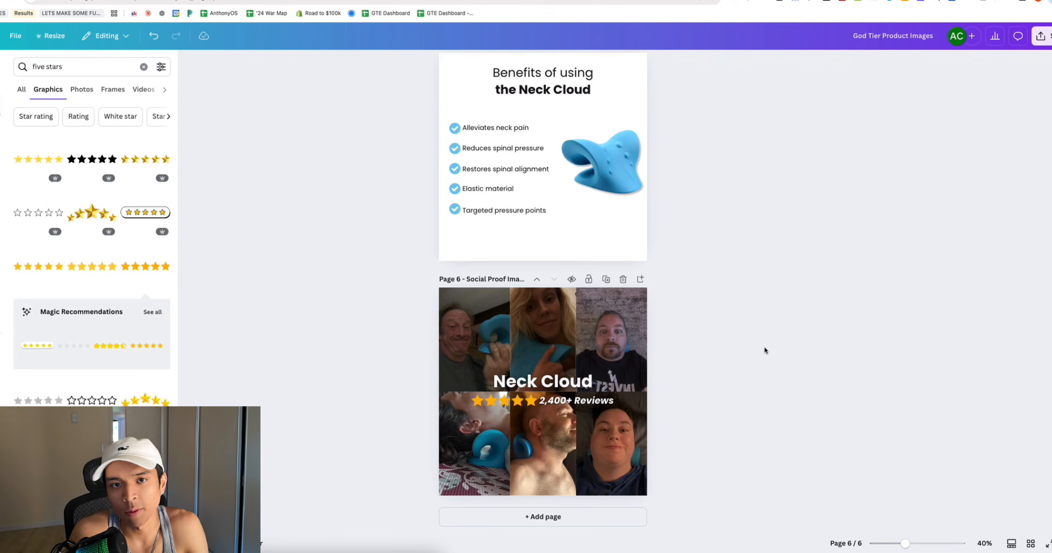
- Skim the full sequence of six product images once more from the first hero image, finishing back on page 1
{"action": "scroll", "coordinate": [763, 352], "scroll_direction": "up", "scroll_amount": 10}
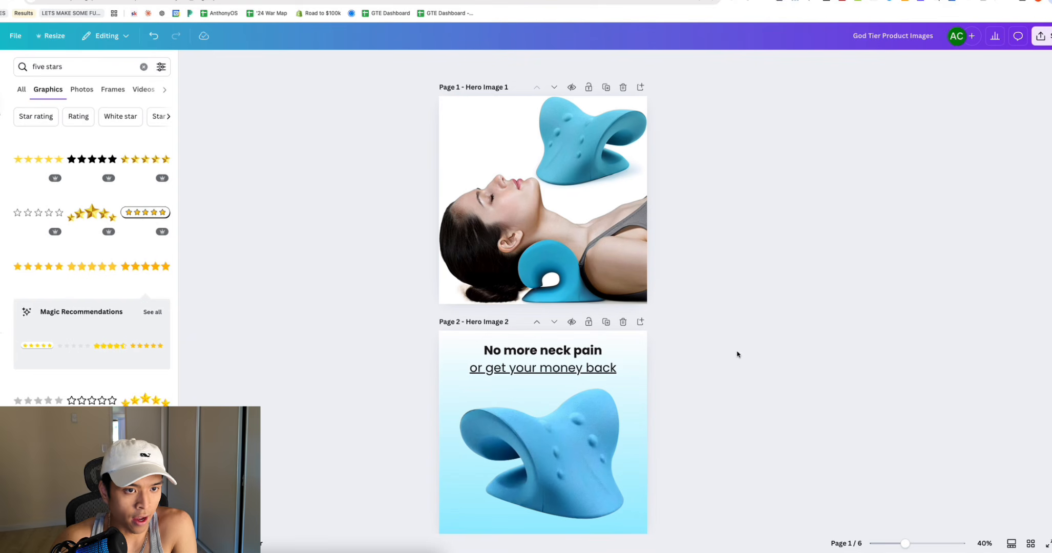
{"action": "scroll", "coordinate": [387, 330], "scroll_direction": "down", "scroll_amount": 4}
{"action": "scroll", "coordinate": [388, 330], "scroll_direction": "down", "scroll_amount": 4}
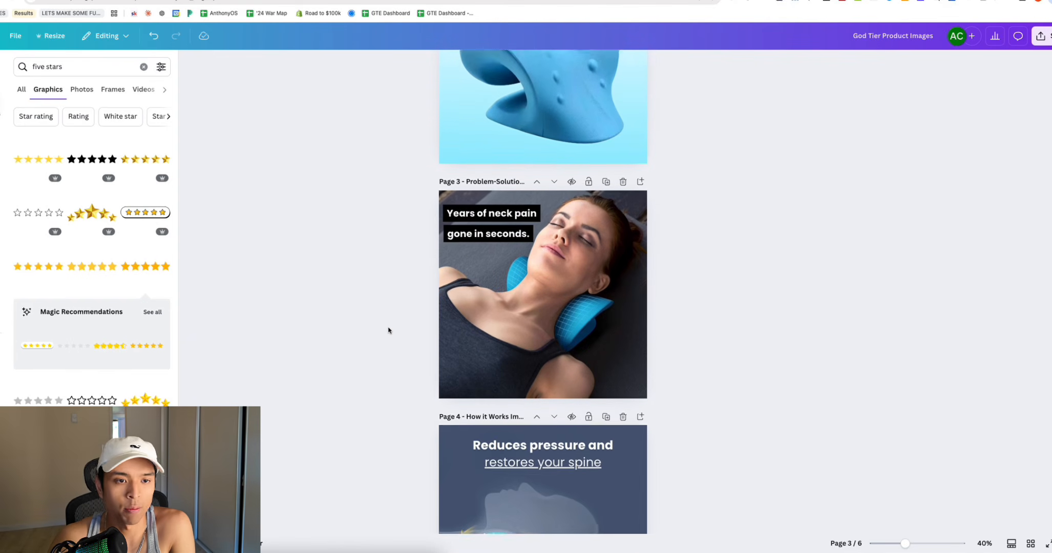
{"action": "scroll", "coordinate": [388, 330], "scroll_direction": "down", "scroll_amount": 4}
{"action": "scroll", "coordinate": [386, 323], "scroll_direction": "down", "scroll_amount": 6}
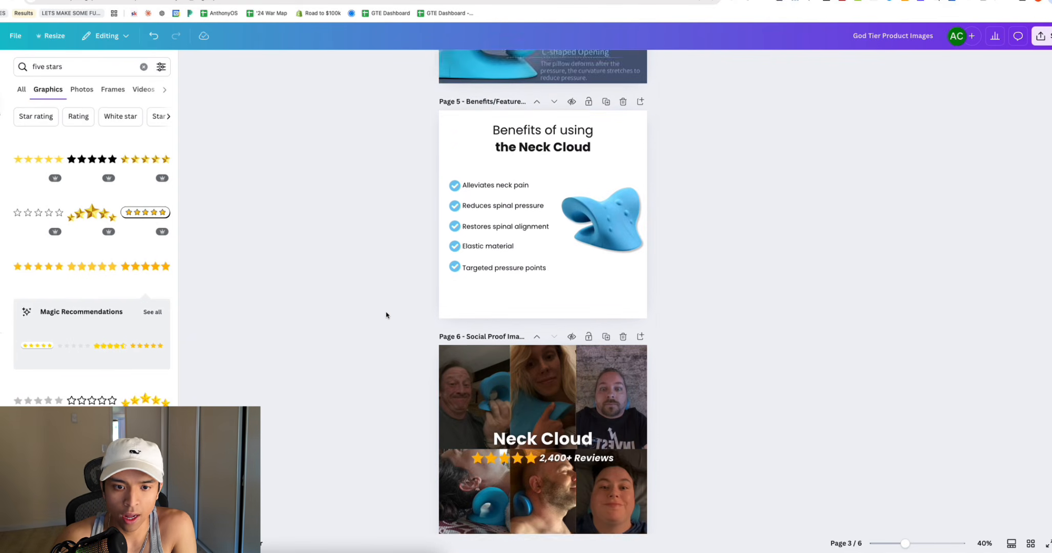
{"action": "scroll", "coordinate": [379, 279], "scroll_direction": "up", "scroll_amount": 15}
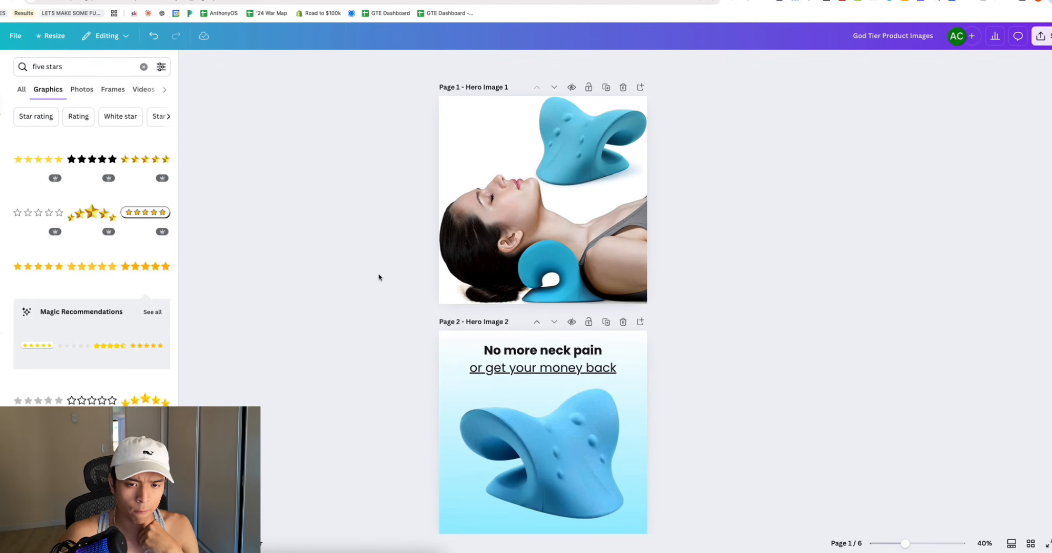
{"action": "scroll", "coordinate": [378, 276], "scroll_direction": "down", "scroll_amount": 20}
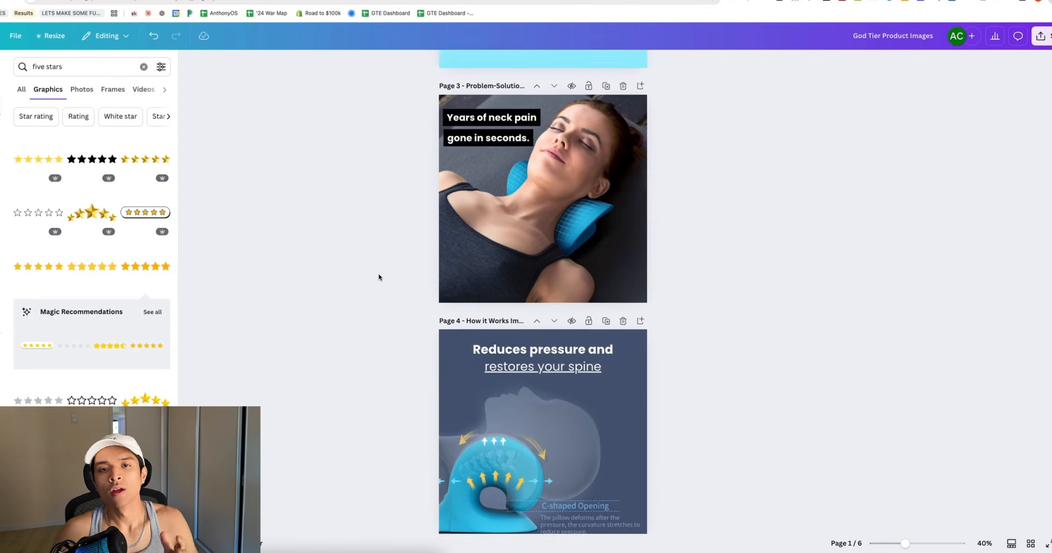
{"action": "scroll", "coordinate": [378, 277], "scroll_direction": "up", "scroll_amount": 20}
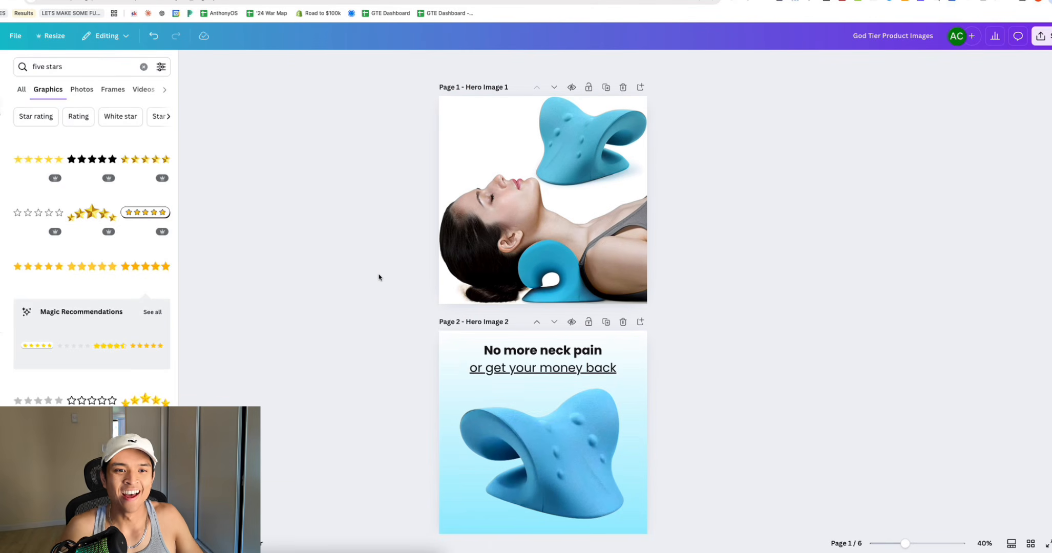